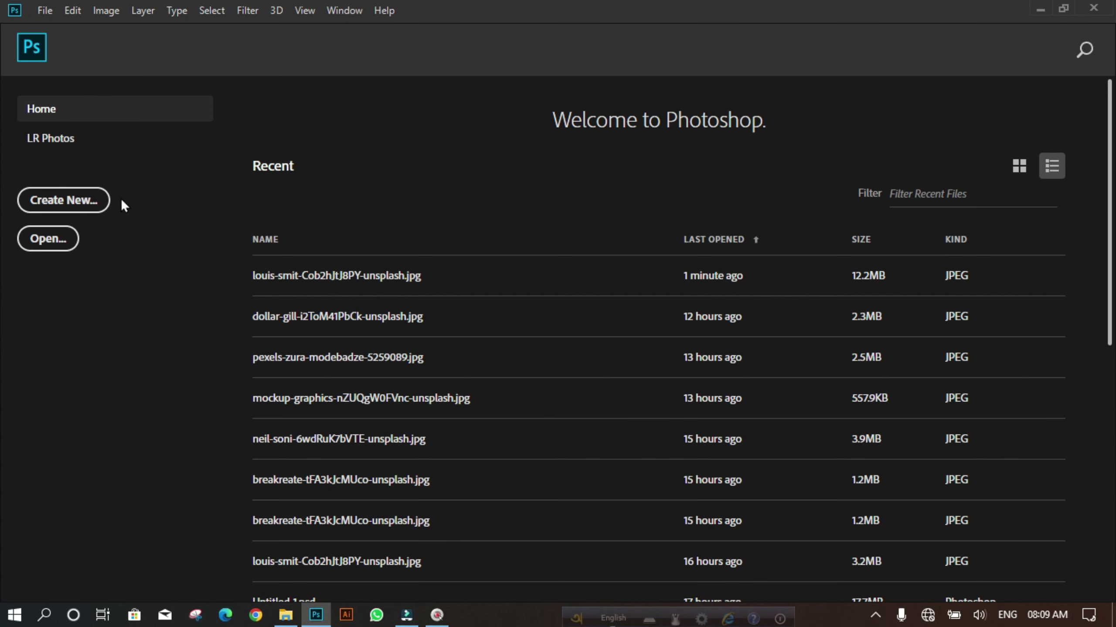
- Create a new blank document 6000 px wide by 4000 px high
{"action": "left_click", "coordinate": [67, 202]}
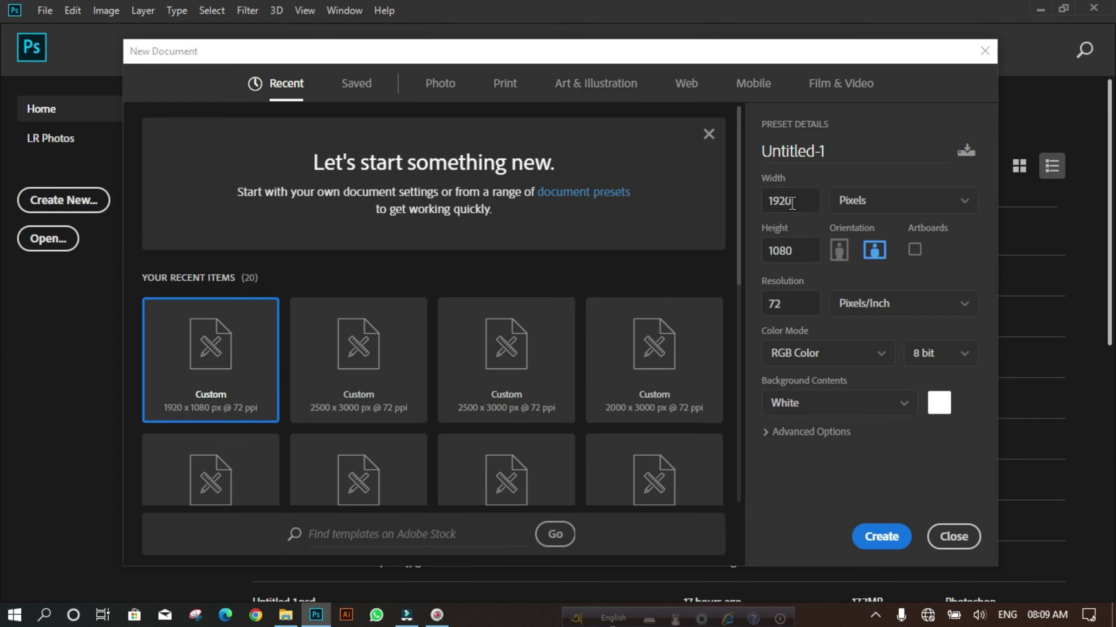
{"action": "left_click", "coordinate": [792, 201]}
{"action": "double_click", "coordinate": [796, 202]}
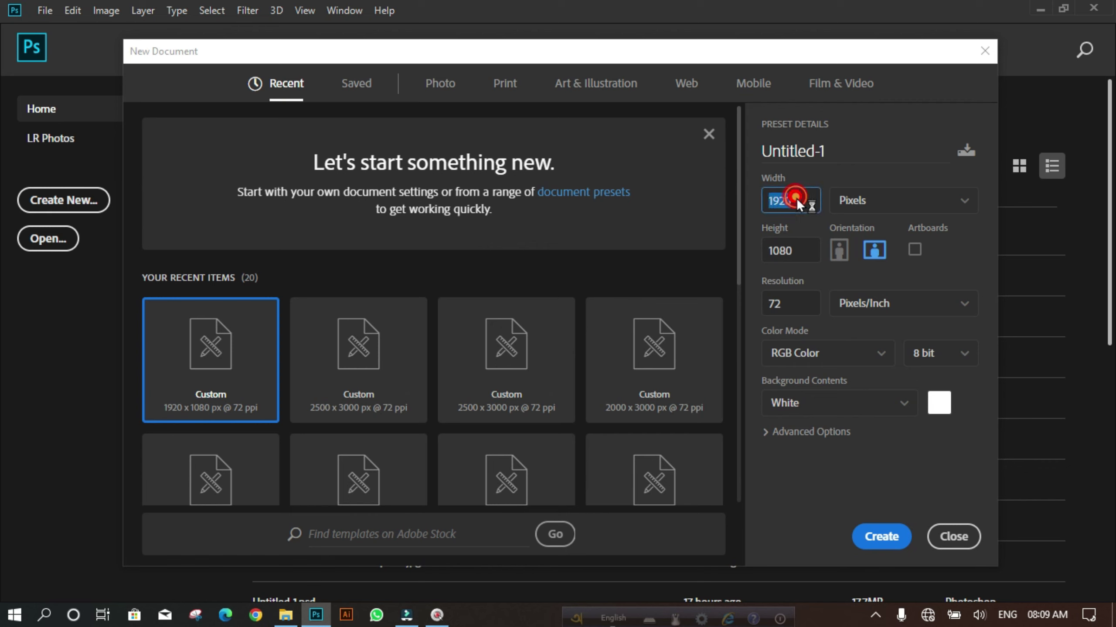
{"action": "double_click", "coordinate": [764, 201]}
{"action": "type", "text": "6000"}
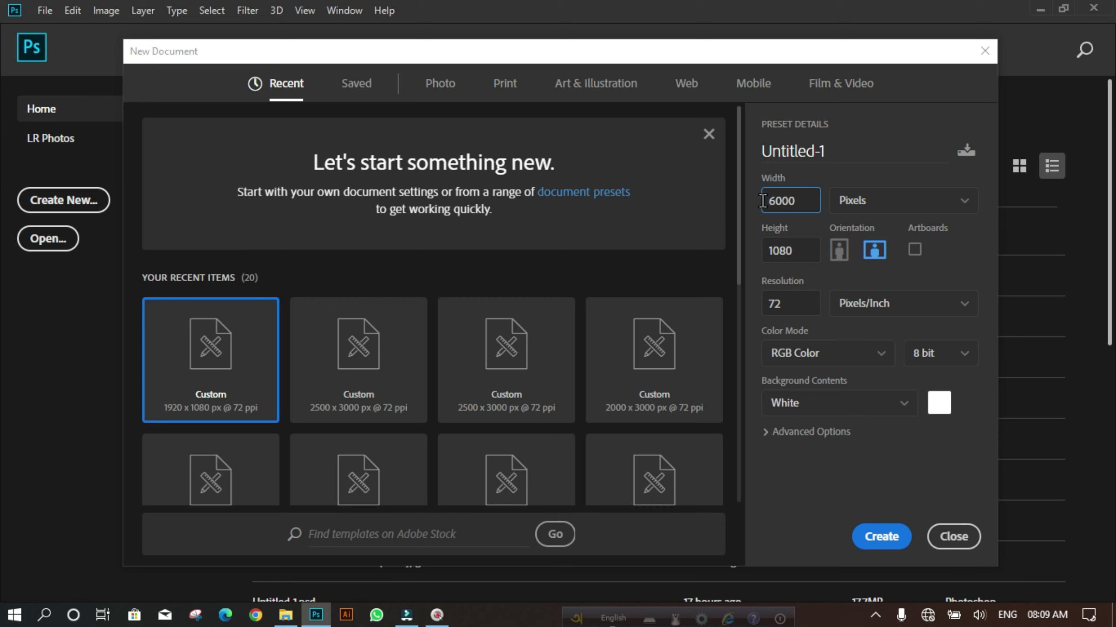
{"action": "key", "text": "Tab"}
{"action": "type", "text": "4000"}
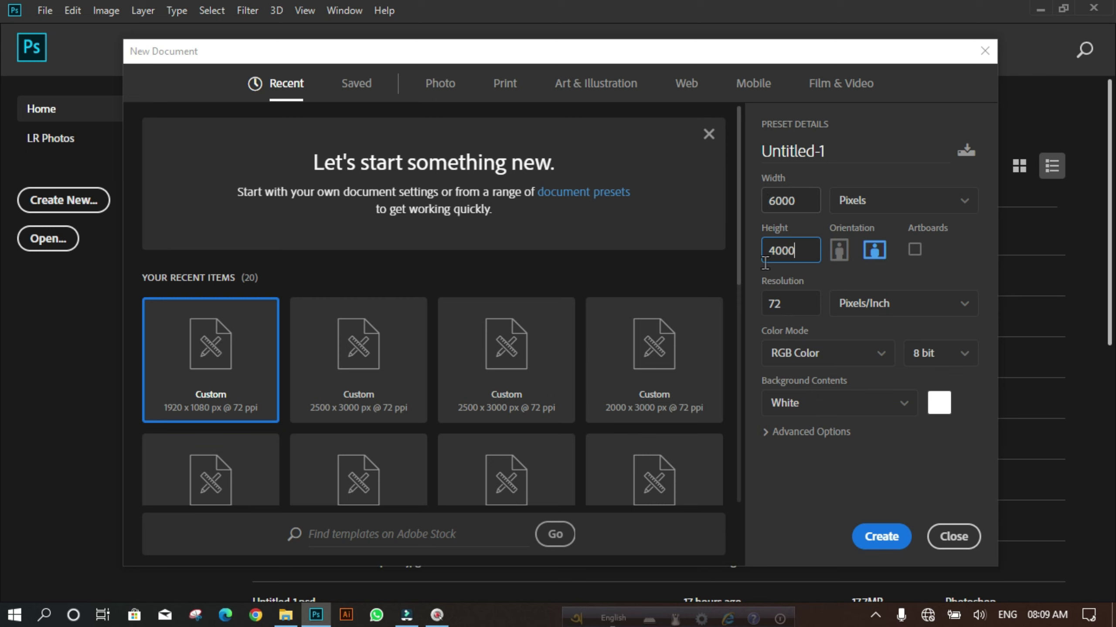
{"action": "left_click", "coordinate": [872, 536]}
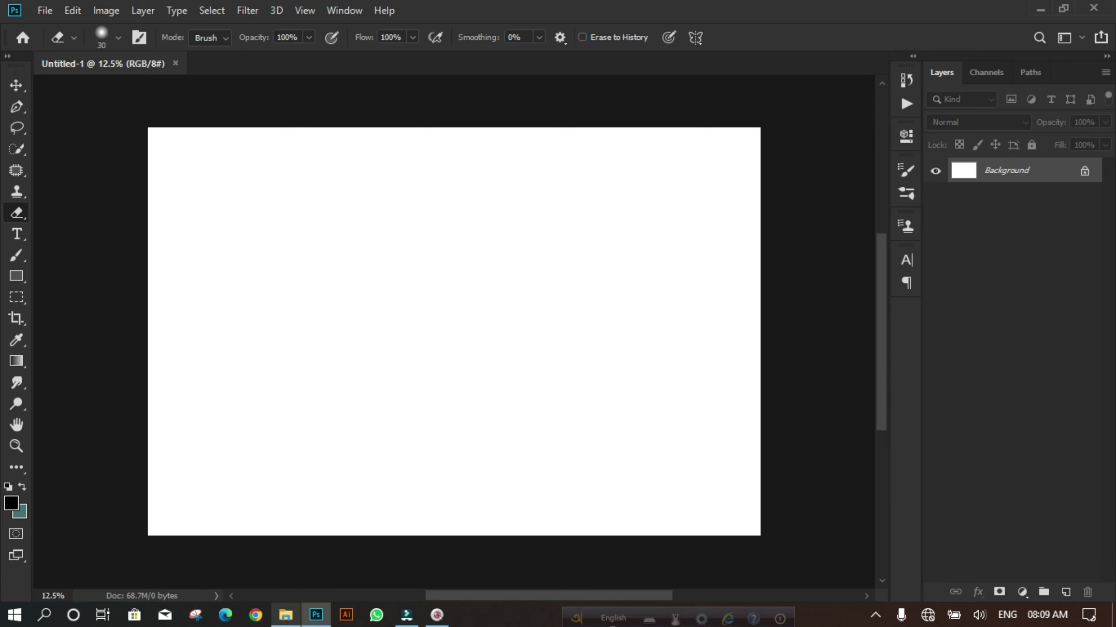
- Drag the dark brick wall JPG from File Explorer onto the canvas as a placed layer filling it
{"action": "left_click", "coordinate": [286, 615]}
{"action": "mouse_move", "coordinate": [179, 137]}
{"action": "left_mouse_down"}
{"action": "mouse_move", "coordinate": [316, 613]}
{"action": "mouse_move", "coordinate": [421, 362]}
{"action": "left_mouse_up"}
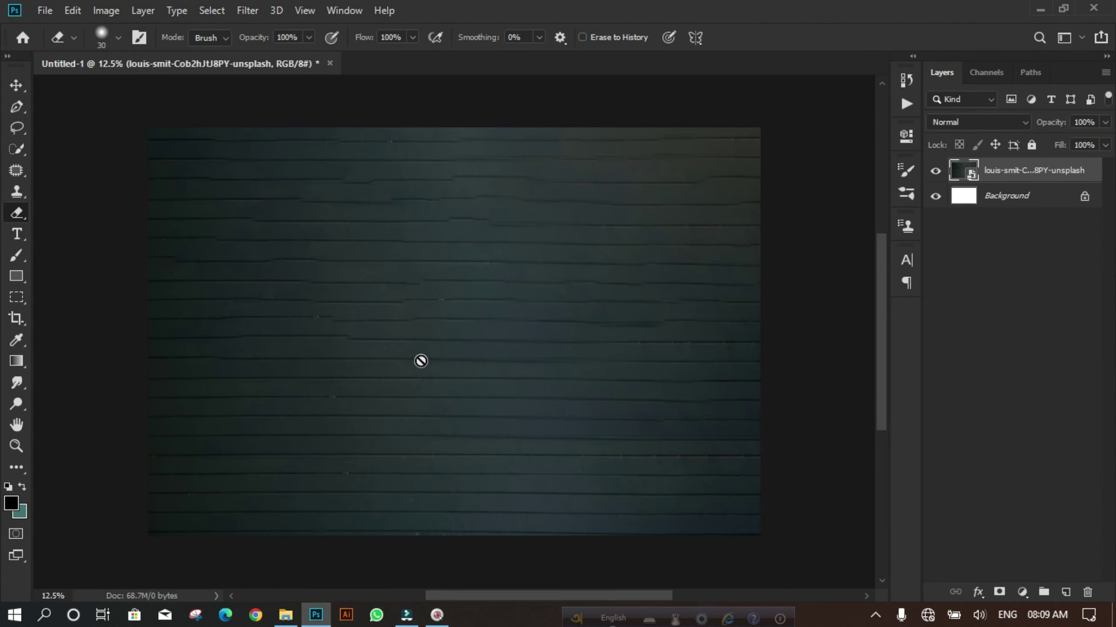
{"action": "scroll", "coordinate": [421, 361], "scroll_direction": "up", "scroll_amount": 1}
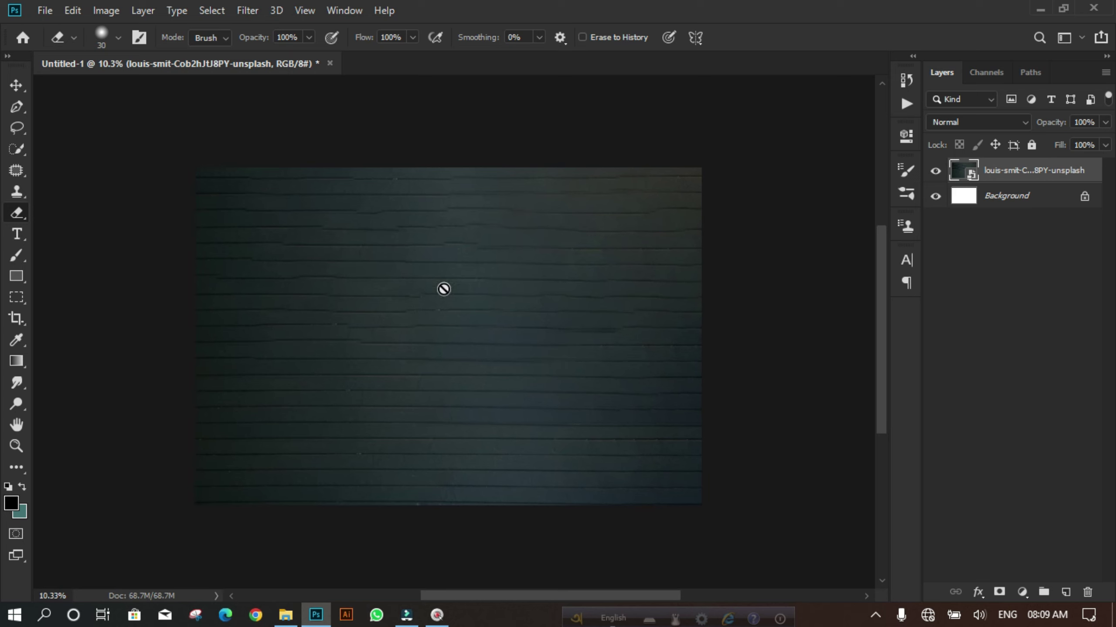
{"action": "left_click", "coordinate": [16, 86]}
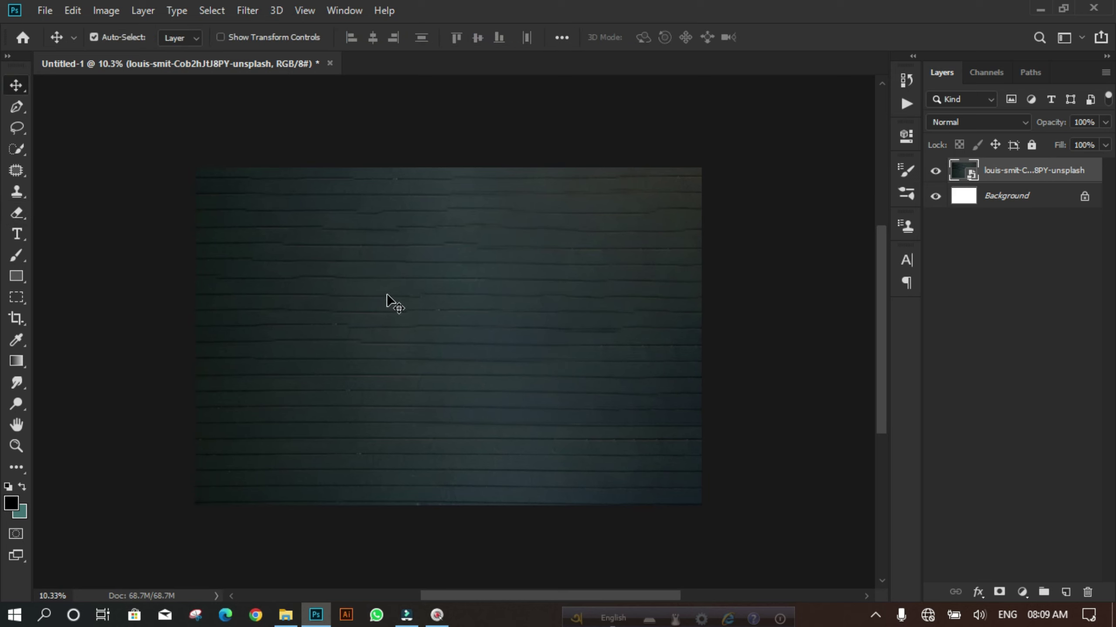
{"action": "scroll", "coordinate": [387, 296], "scroll_direction": "up", "scroll_amount": 1}
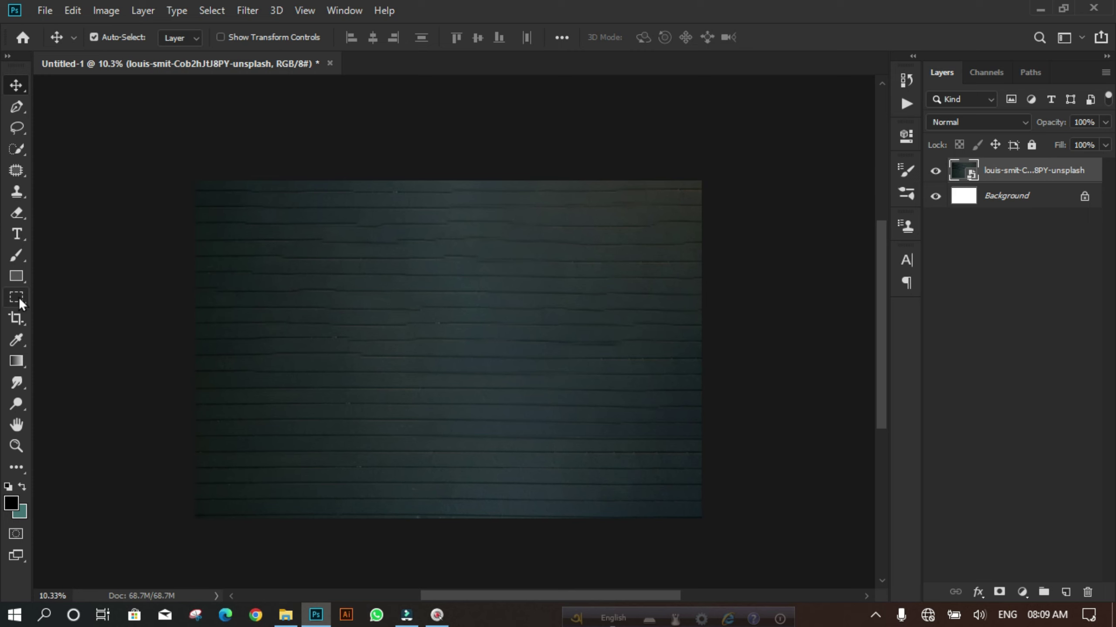
- Draw a wide rectangle near the wall's centre and remove its fill
{"action": "left_click", "coordinate": [23, 276]}
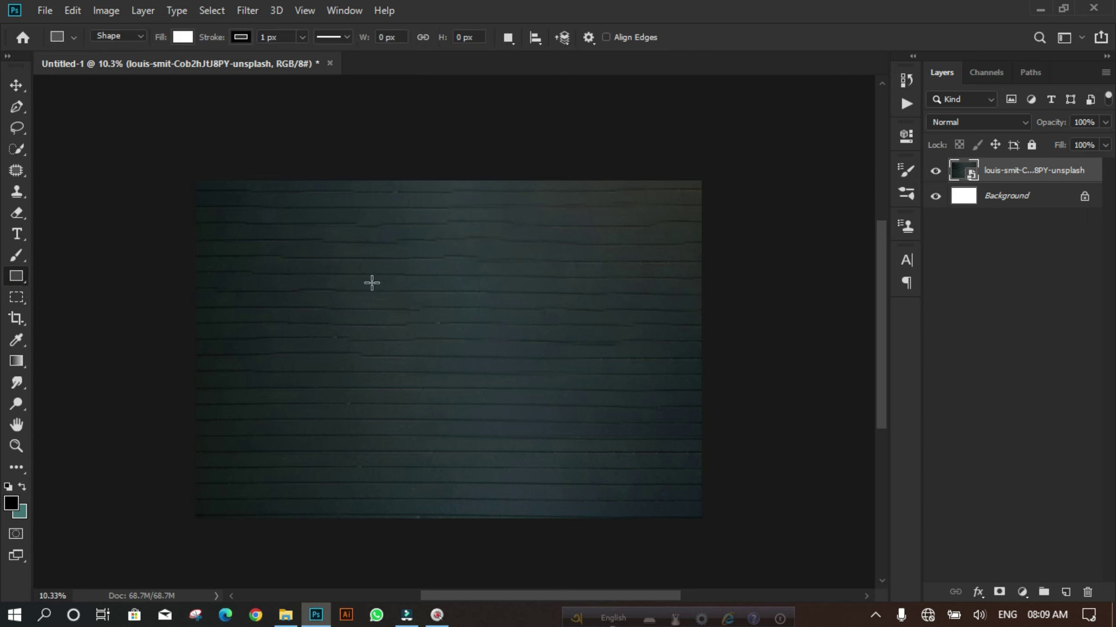
{"action": "mouse_move", "coordinate": [341, 300]}
{"action": "left_mouse_down"}
{"action": "mouse_move", "coordinate": [506, 366]}
{"action": "mouse_move", "coordinate": [603, 373]}
{"action": "mouse_move", "coordinate": [554, 370]}
{"action": "left_mouse_up"}
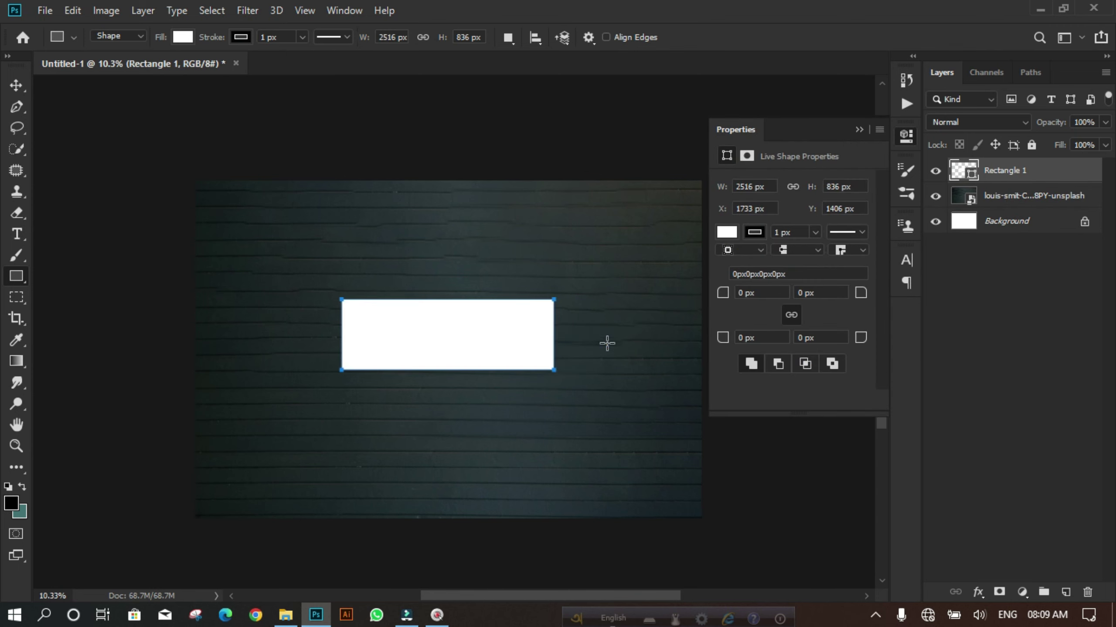
{"action": "left_click", "coordinate": [716, 229]}
{"action": "left_click", "coordinate": [730, 263]}
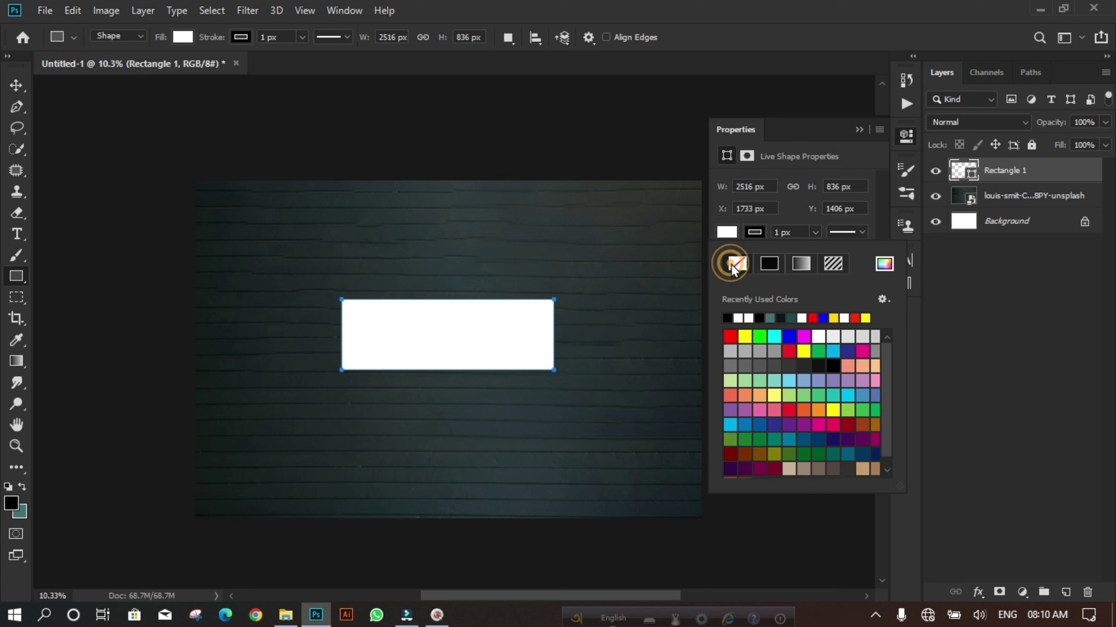
- Give the rectangle a white outline 30 px wide
{"action": "left_click", "coordinate": [752, 236]}
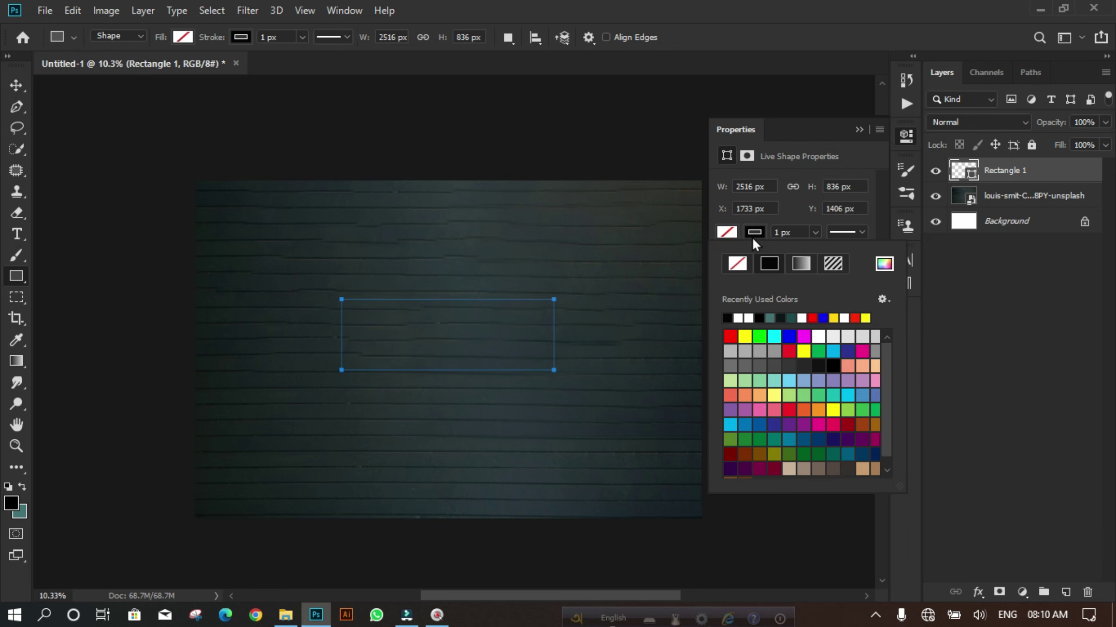
{"action": "left_click", "coordinate": [737, 317]}
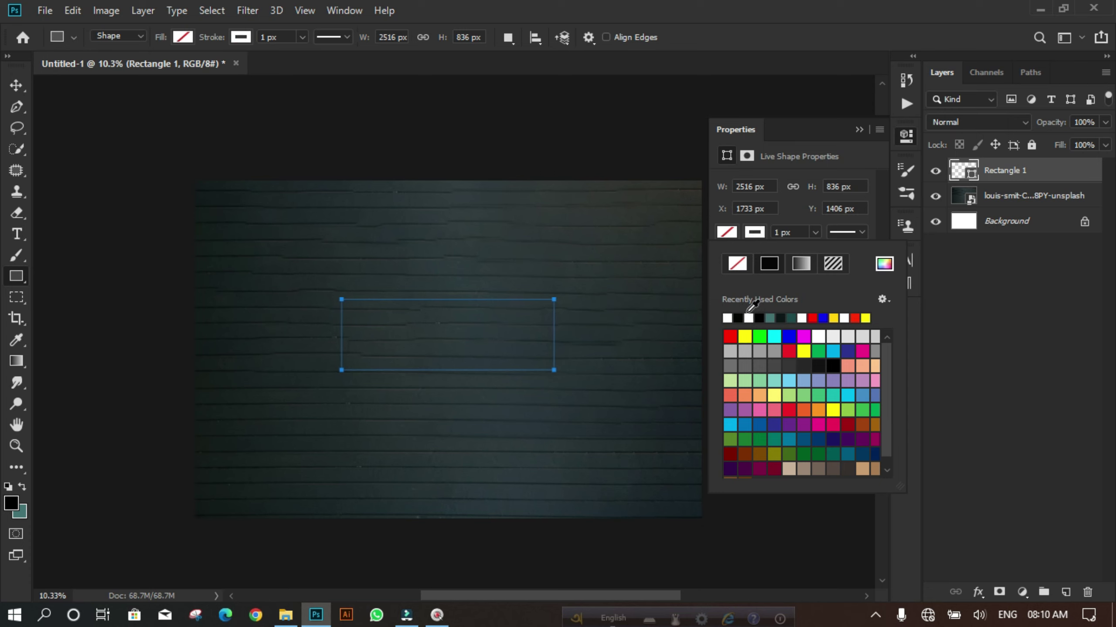
{"action": "left_click", "coordinate": [797, 233]}
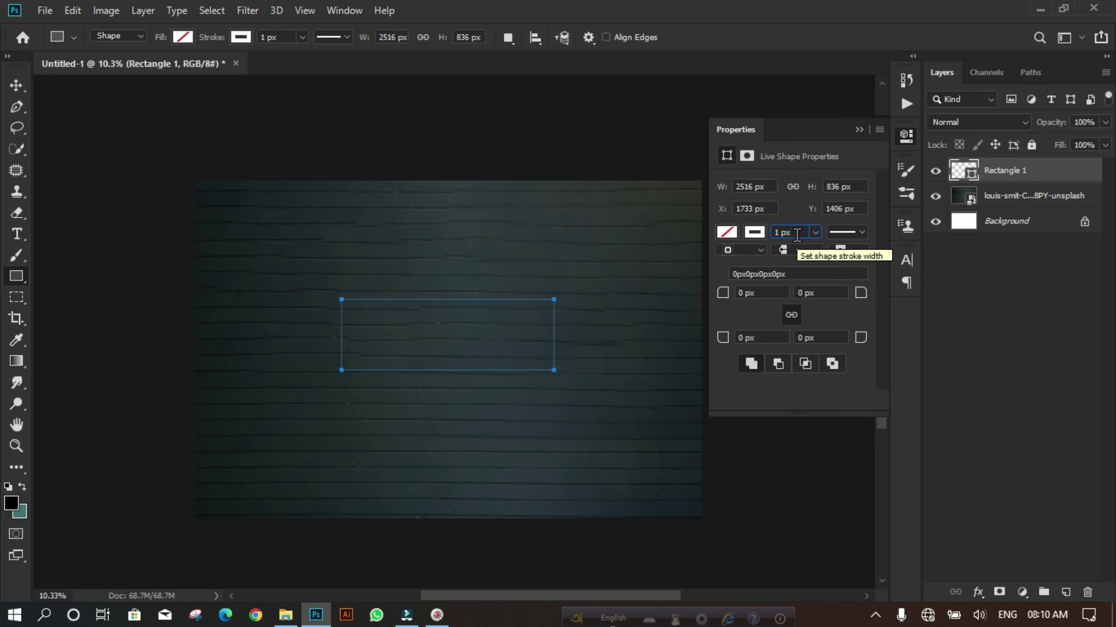
{"action": "double_click", "coordinate": [796, 233]}
{"action": "type", "text": "15"}
{"action": "key", "text": "Return"}
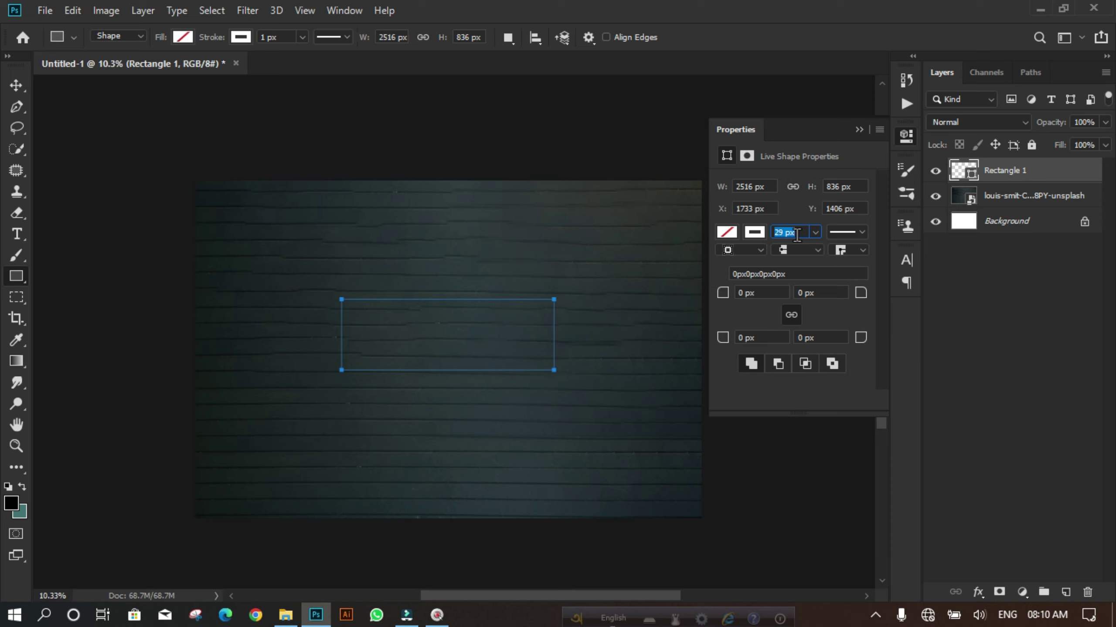
{"action": "type", "text": "30"}
{"action": "key", "text": "Return"}
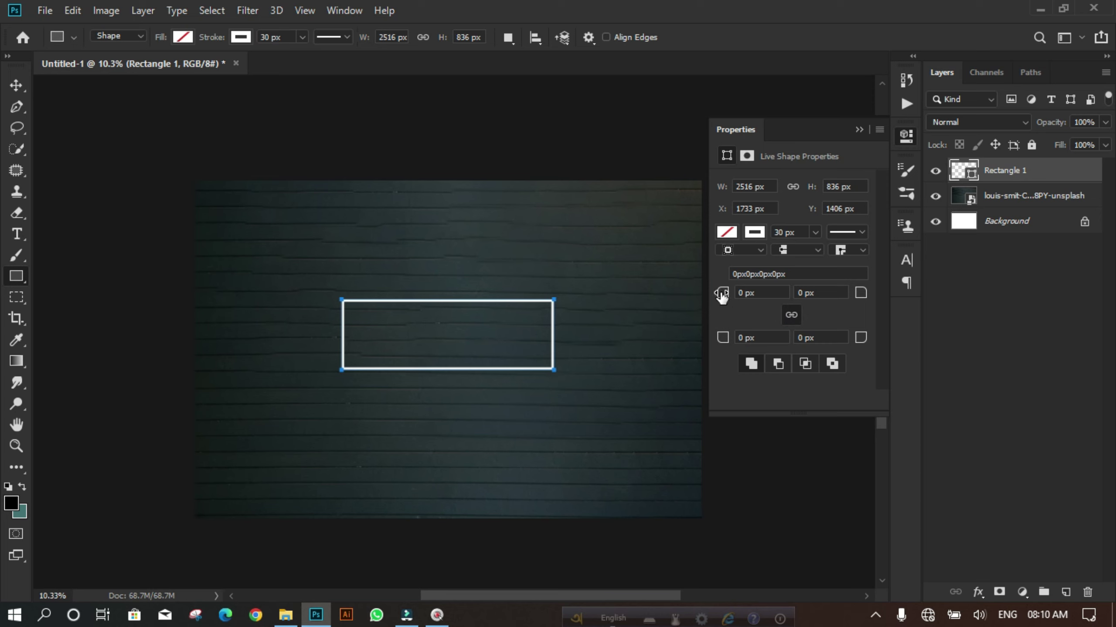
- Round all four linked corners of the rectangle to 164 px
{"action": "left_click_drag", "start_coordinate": [721, 296], "coordinate": [902, 304]}
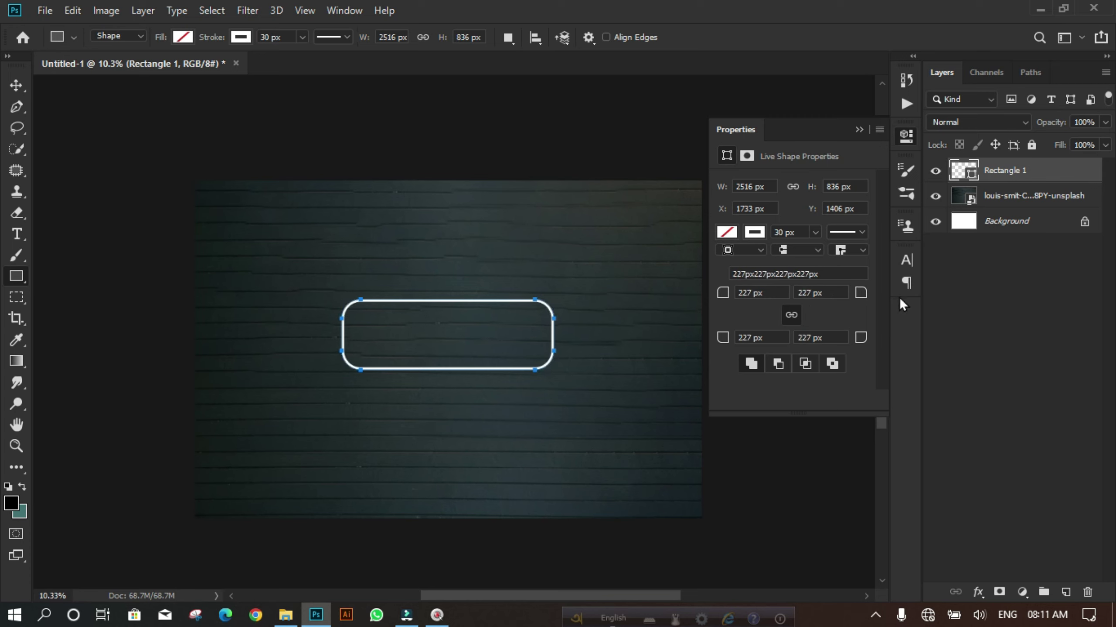
{"action": "key", "text": "ctrl+z"}
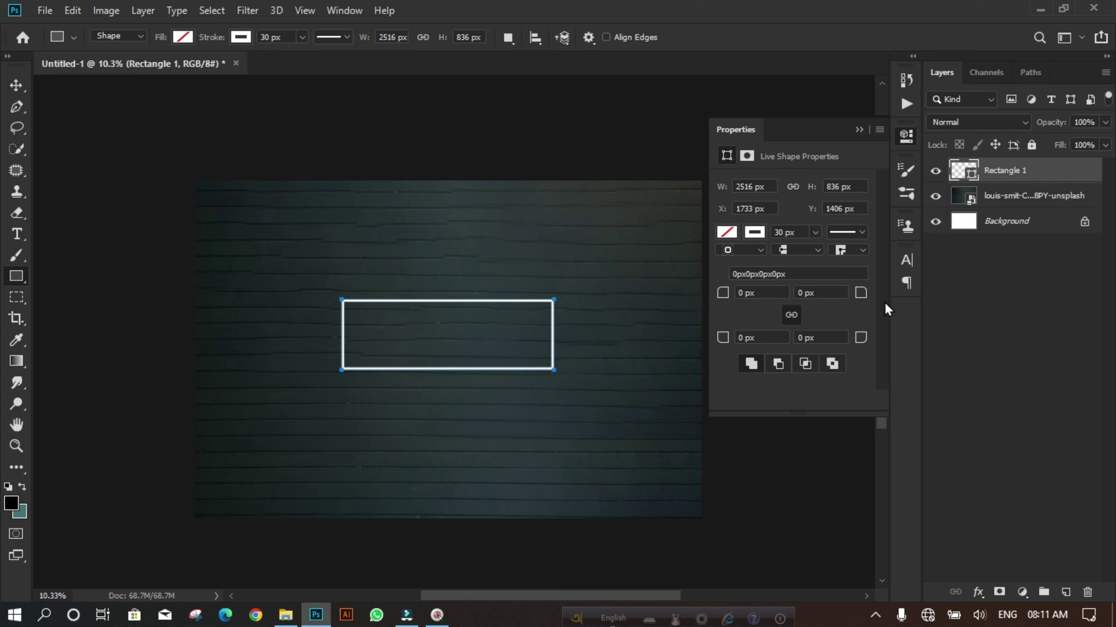
{"action": "left_click", "coordinate": [797, 318]}
{"action": "left_click", "coordinate": [723, 293]}
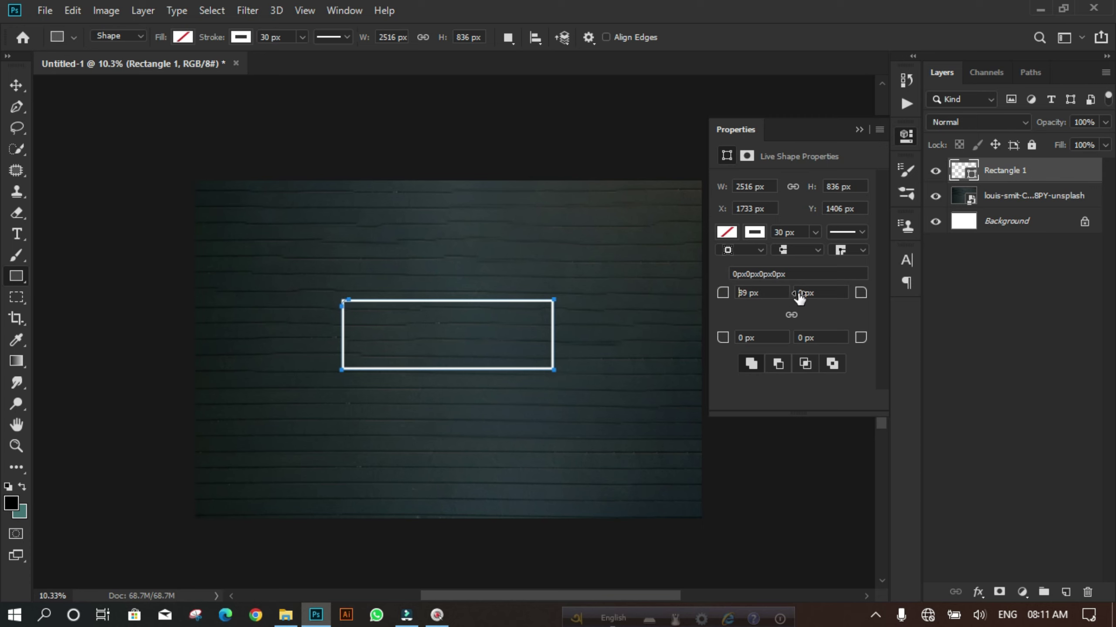
{"action": "left_click_drag", "start_coordinate": [725, 295], "coordinate": [945, 295]}
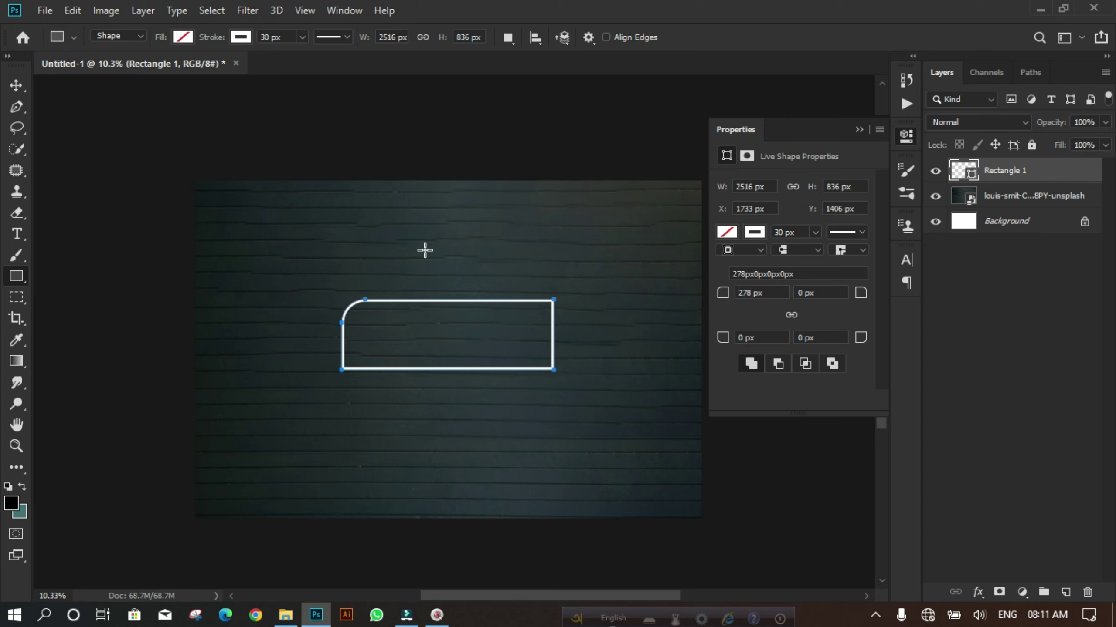
{"action": "key", "text": "ctrl+z"}
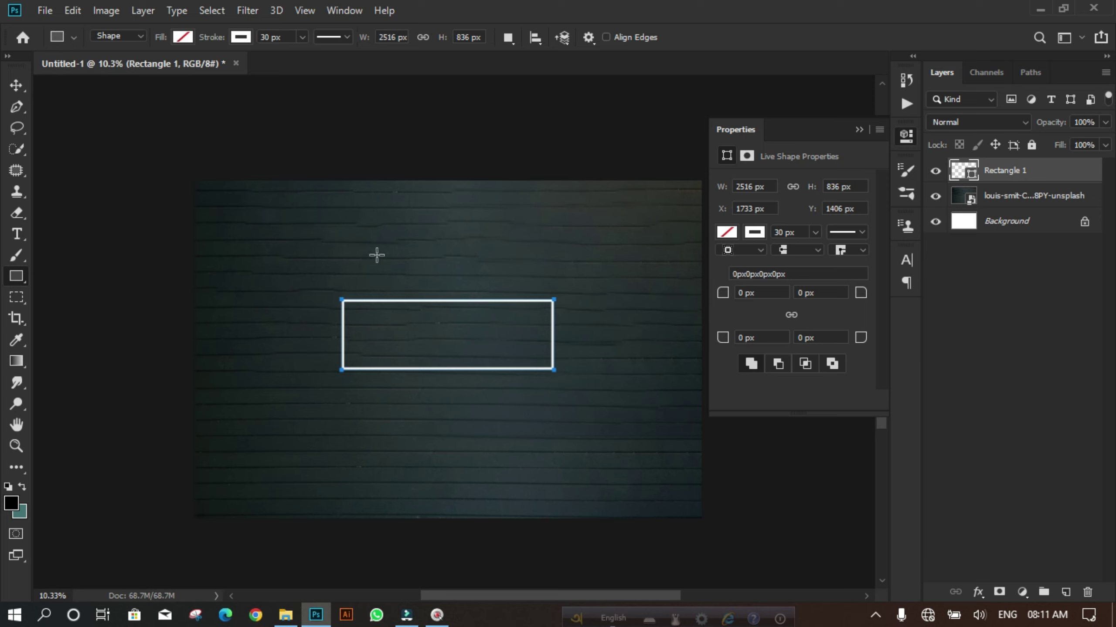
{"action": "left_click", "coordinate": [792, 315]}
{"action": "left_click_drag", "start_coordinate": [721, 293], "coordinate": [899, 292]}
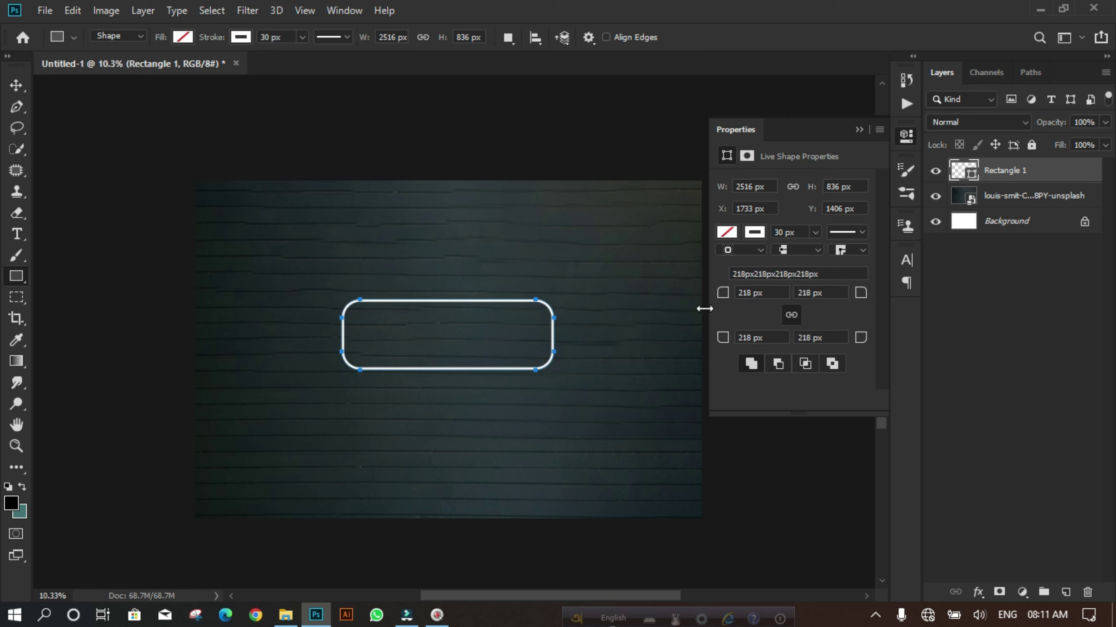
{"action": "left_click_drag", "start_coordinate": [724, 300], "coordinate": [710, 303]}
{"action": "left_click_drag", "start_coordinate": [710, 301], "coordinate": [697, 301]}
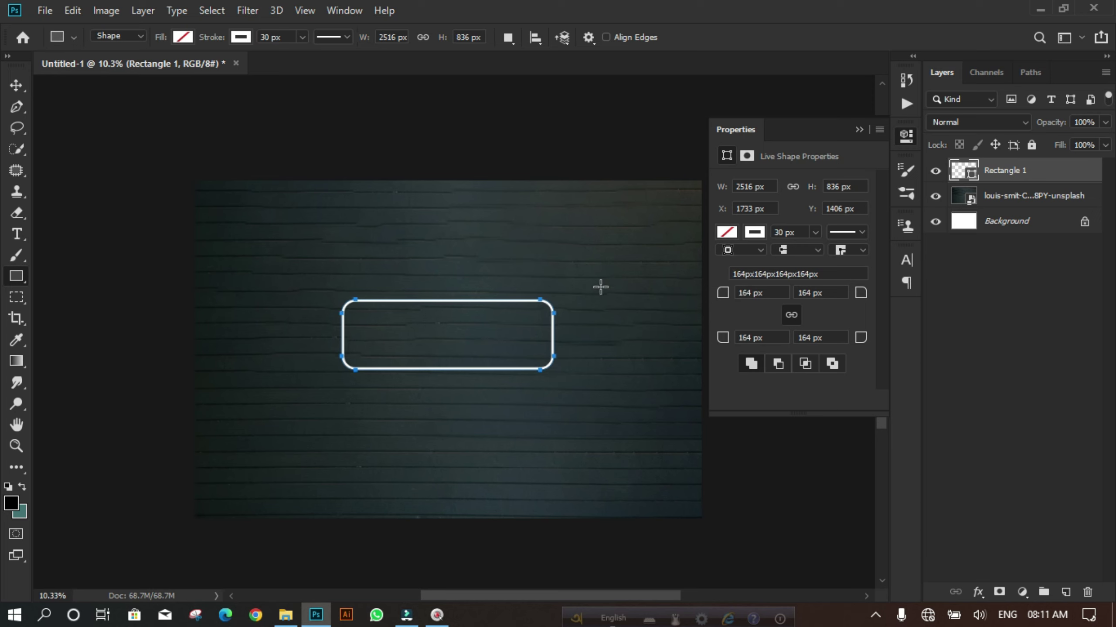
- Move the rounded rectangle to the centre of the wall and close Properties
{"action": "left_click", "coordinate": [12, 91]}
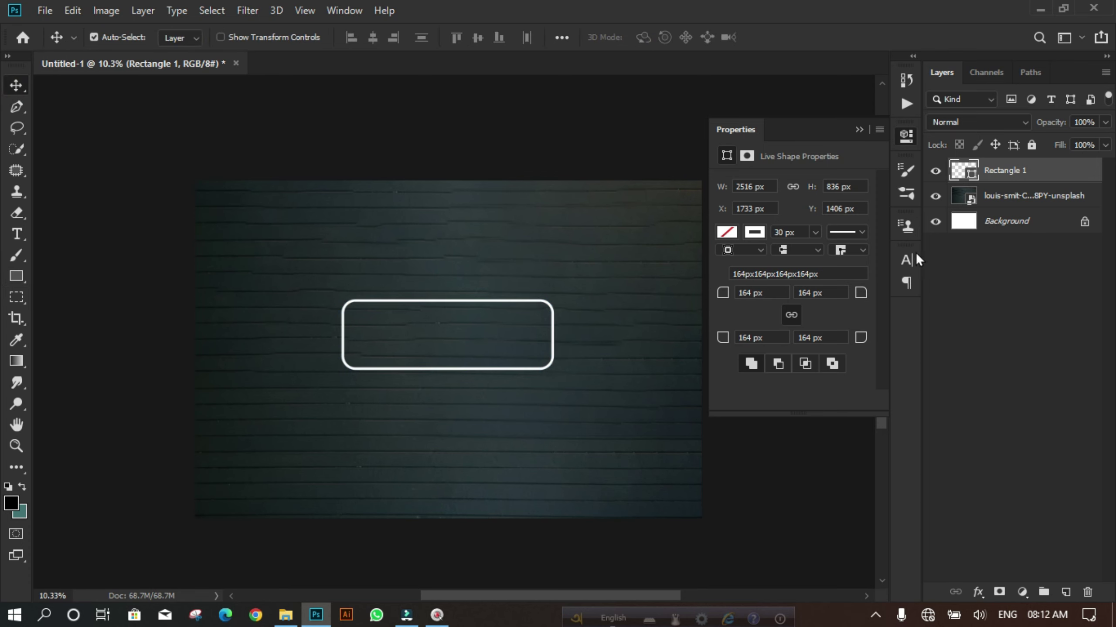
{"action": "mouse_move", "coordinate": [540, 375]}
{"action": "left_mouse_down"}
{"action": "mouse_move", "coordinate": [518, 393]}
{"action": "mouse_move", "coordinate": [541, 393]}
{"action": "left_mouse_up"}
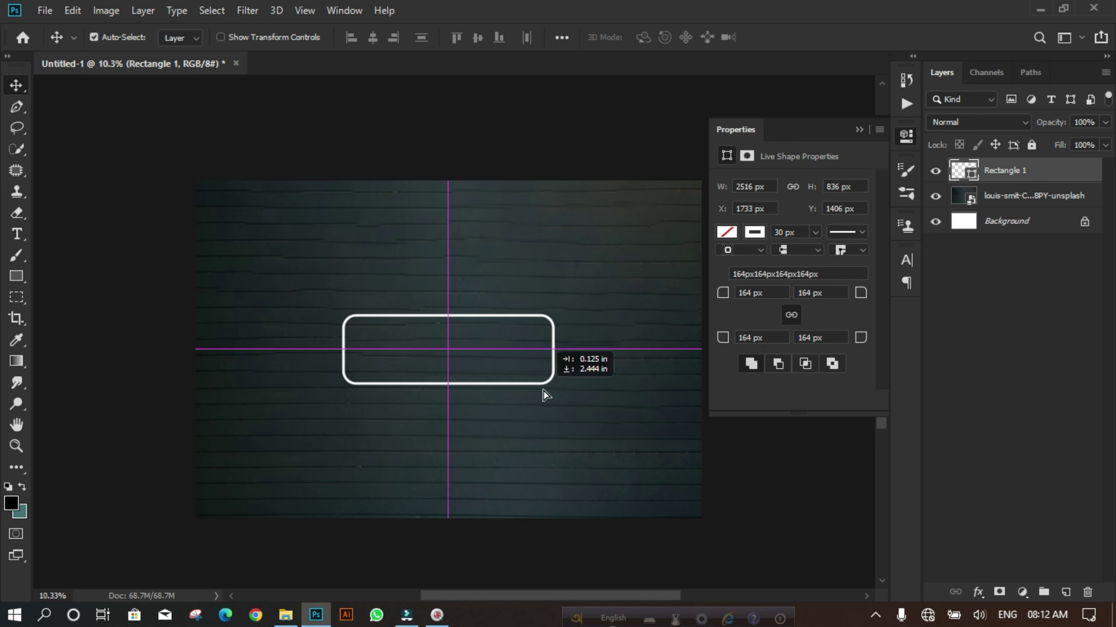
{"action": "left_click", "coordinate": [906, 135]}
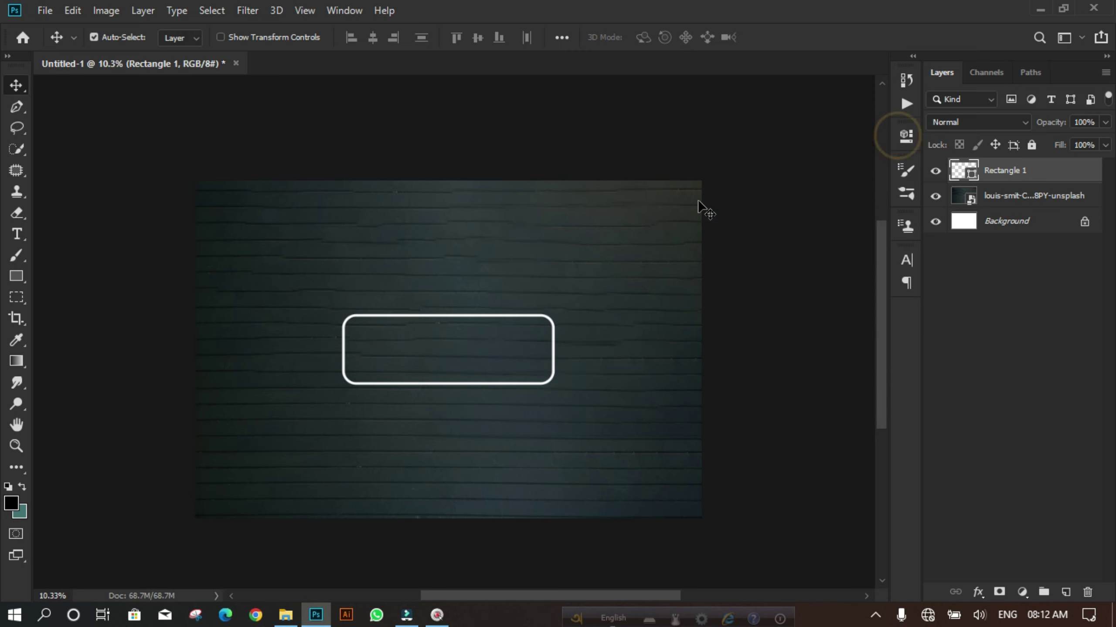
{"action": "scroll", "coordinate": [654, 253], "scroll_direction": "down", "scroll_amount": 1}
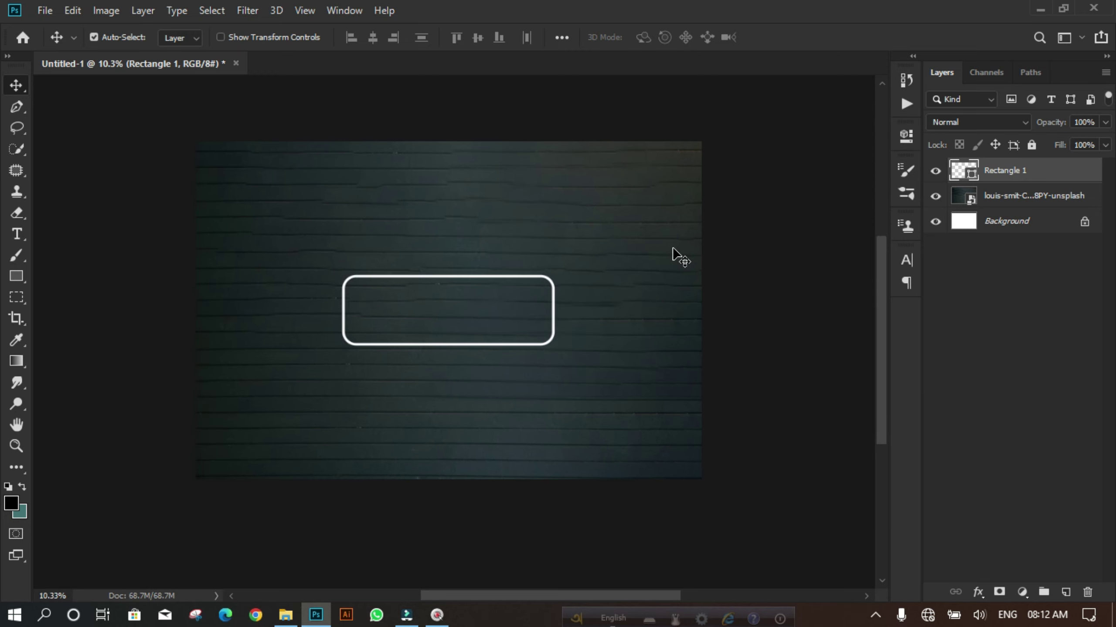
- Open the Layer Style dialog for Rectangle 1 and pan the canvas so the rectangle stays visible
{"action": "right_click", "coordinate": [1045, 176]}
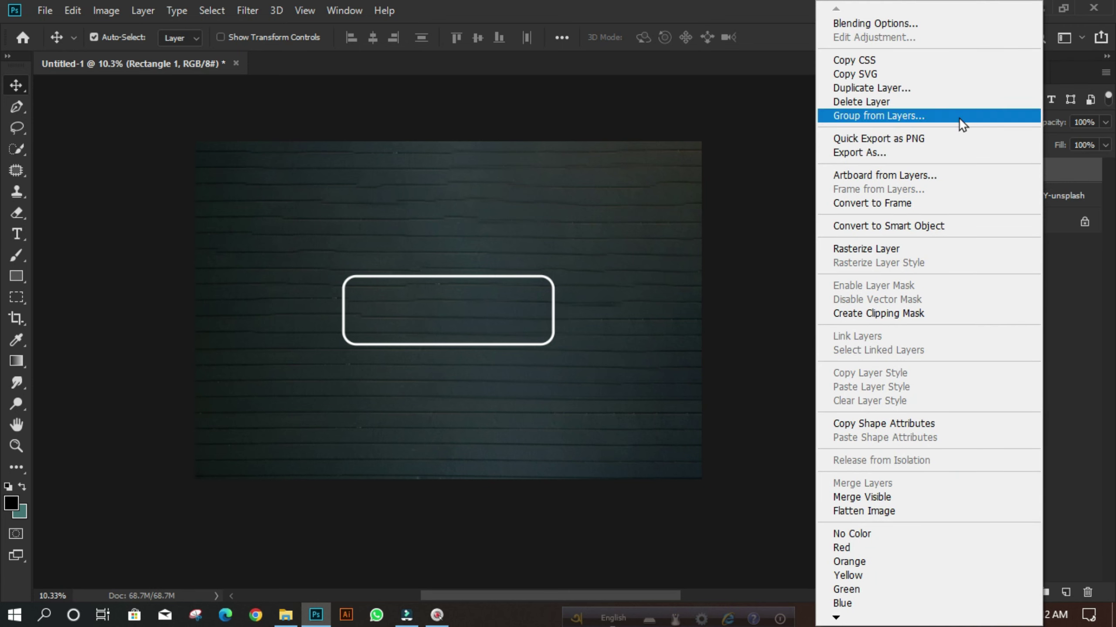
{"action": "left_click", "coordinate": [936, 23]}
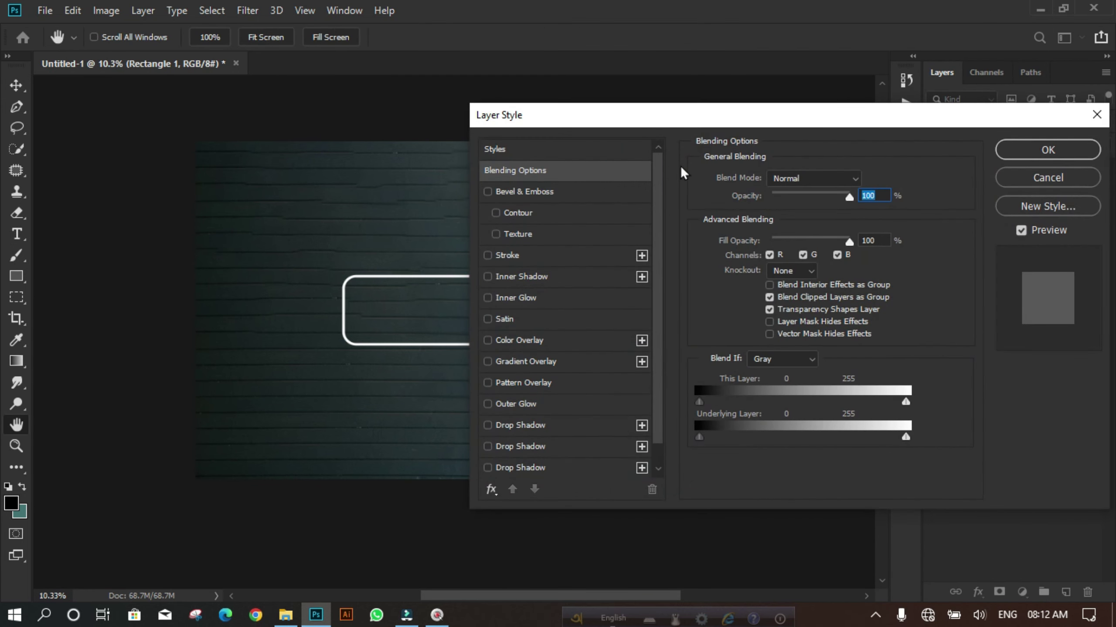
{"action": "left_click_drag", "start_coordinate": [378, 293], "coordinate": [205, 286]}
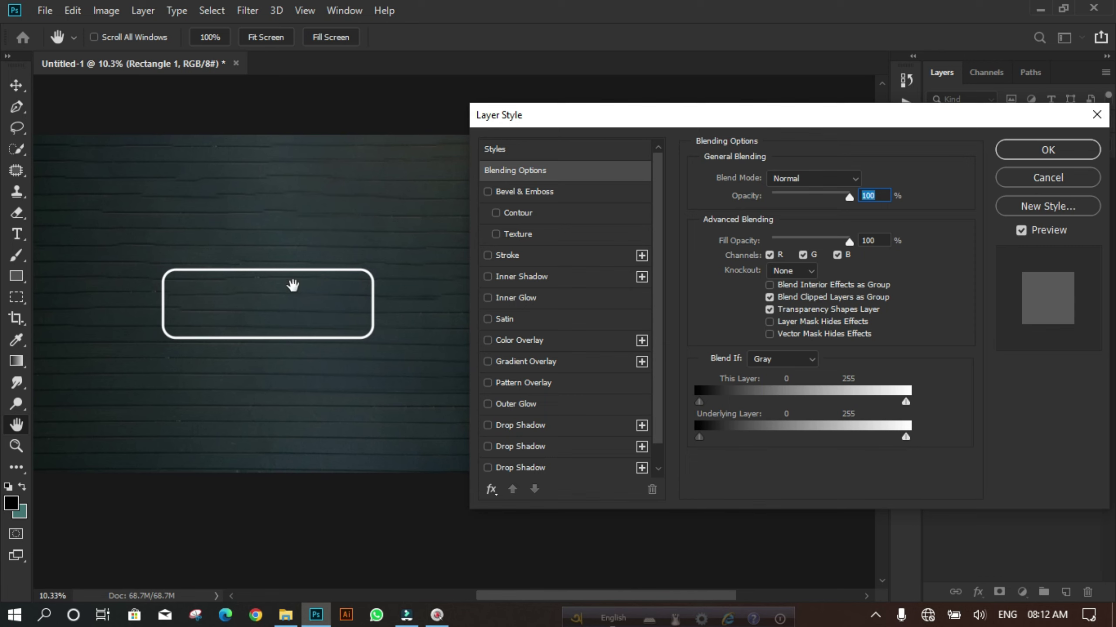
{"action": "left_click_drag", "start_coordinate": [309, 279], "coordinate": [301, 281]}
{"action": "scroll", "coordinate": [571, 420], "scroll_direction": "down", "scroll_amount": 1}
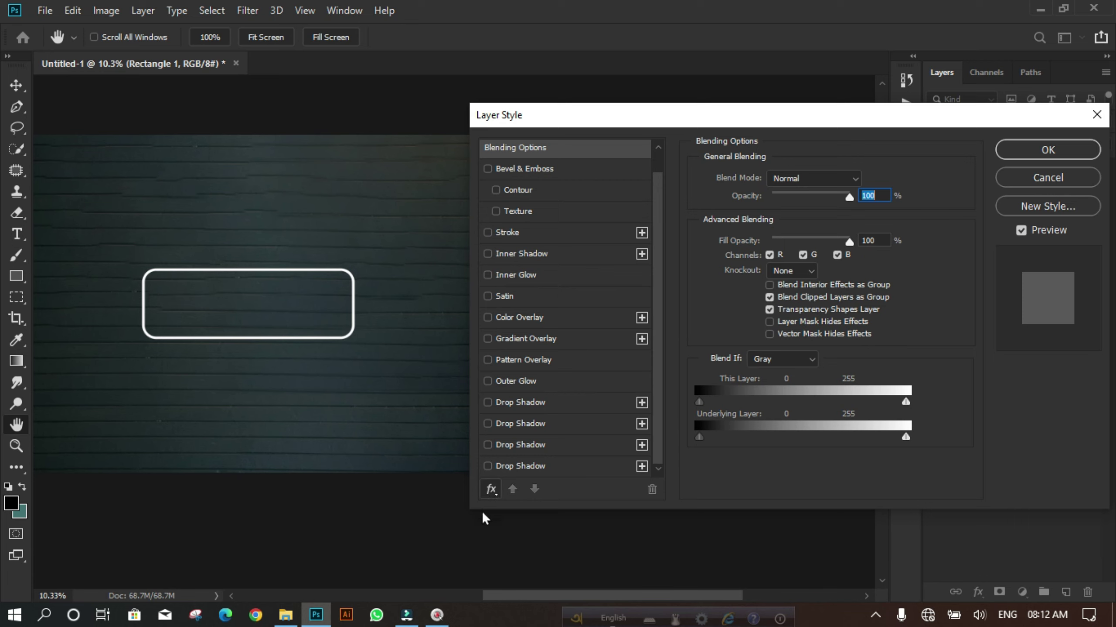
- Reset the layer effects list to its default entries
{"action": "left_click", "coordinate": [491, 489]}
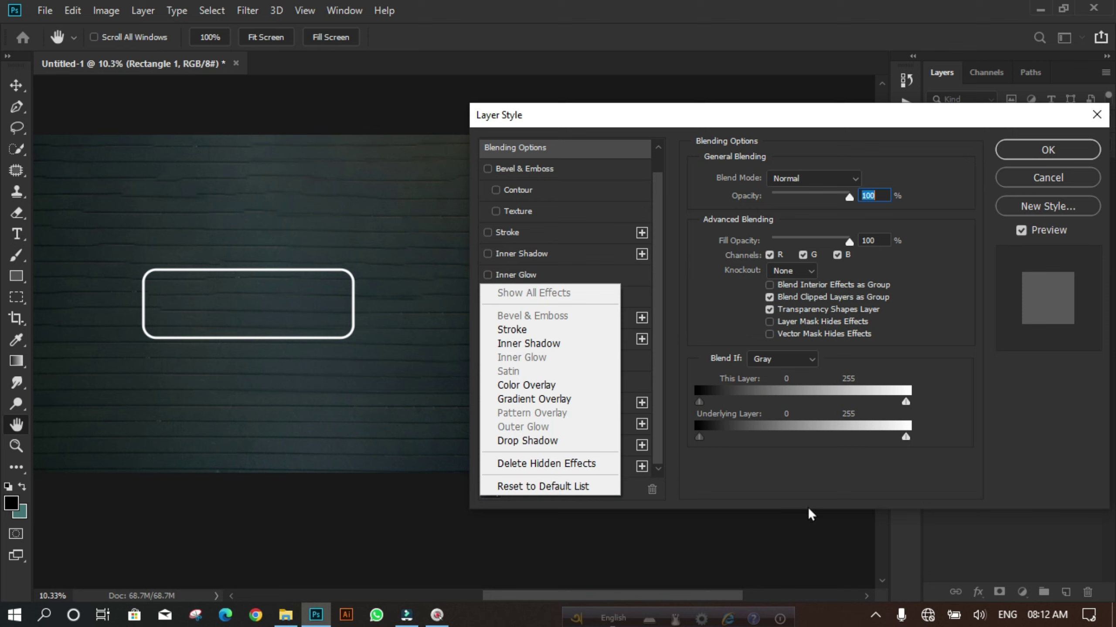
{"action": "left_click", "coordinate": [798, 492]}
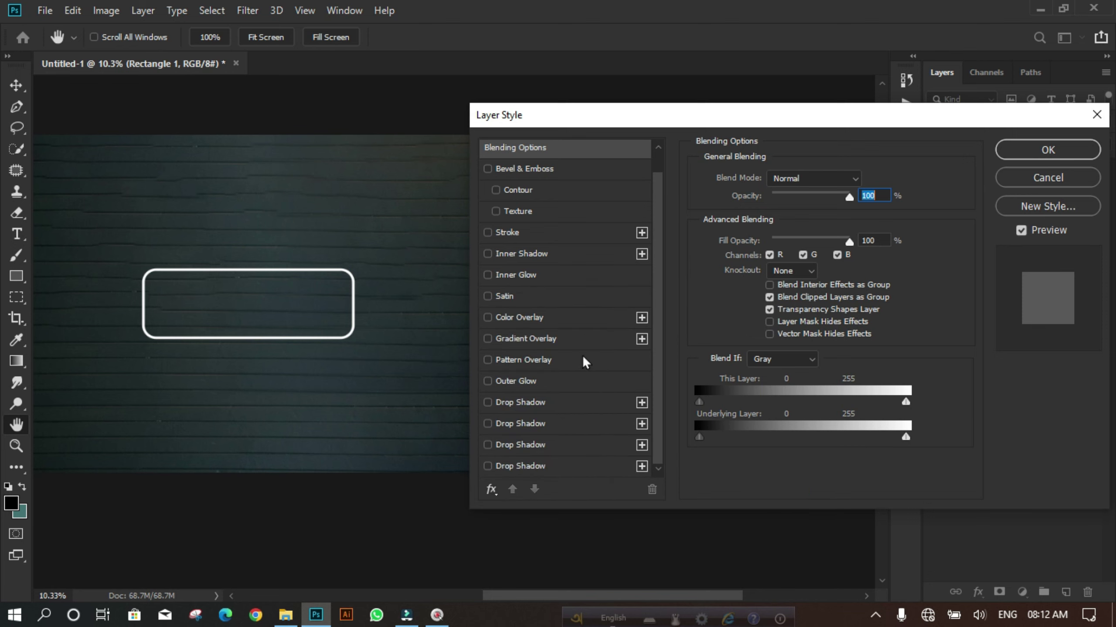
{"action": "left_click", "coordinate": [491, 489]}
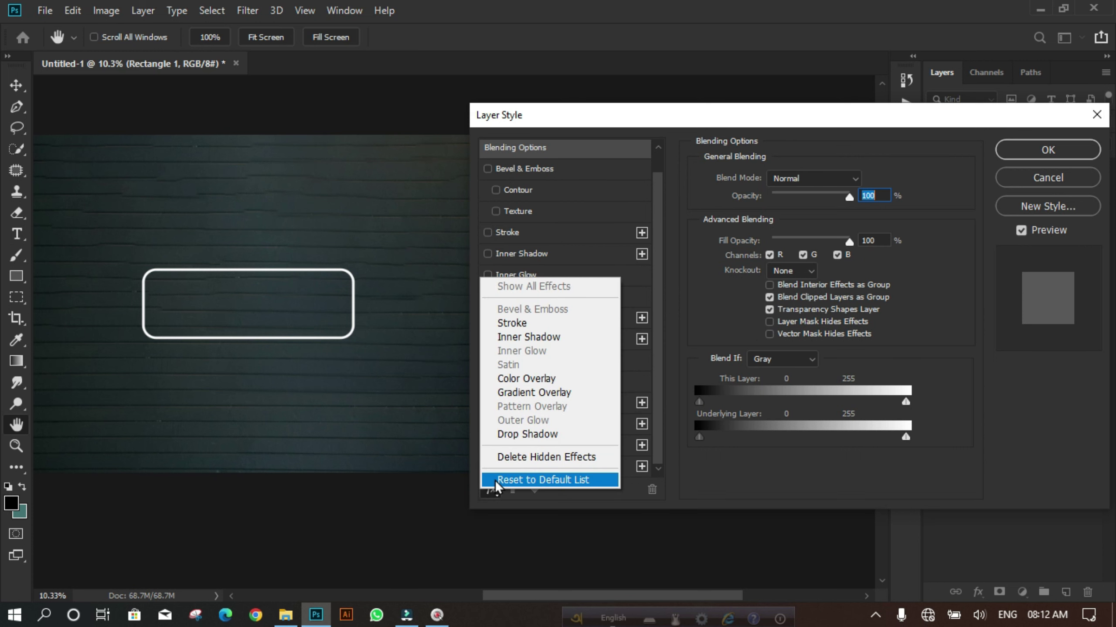
{"action": "left_click", "coordinate": [543, 479]}
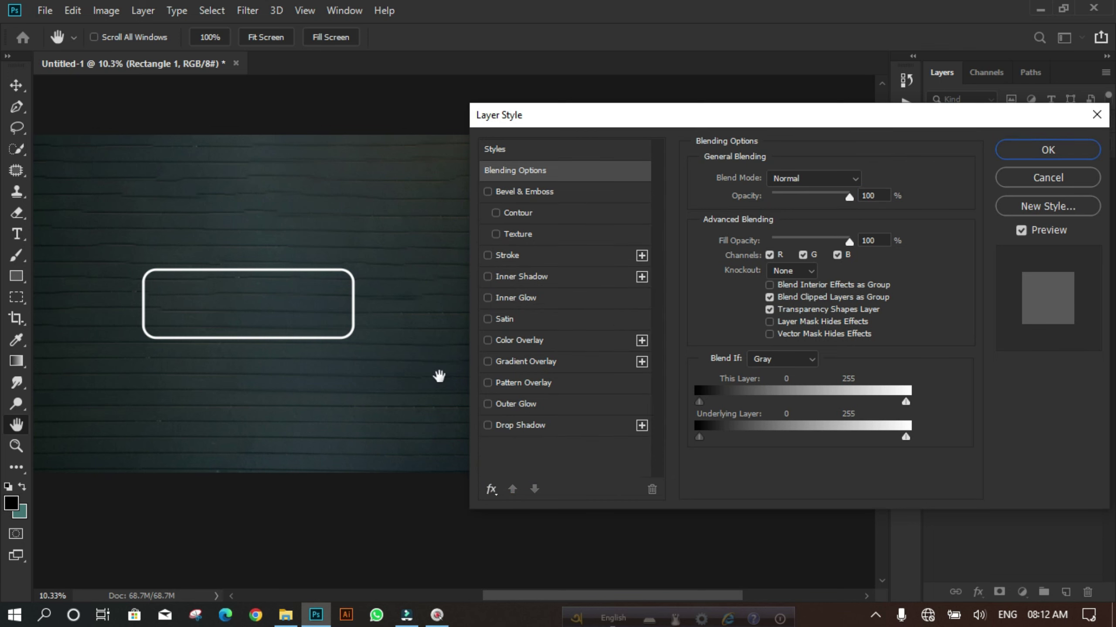
- Enable Outer Glow and set its colour to aqua-green #00fee9
{"action": "left_click", "coordinate": [487, 404]}
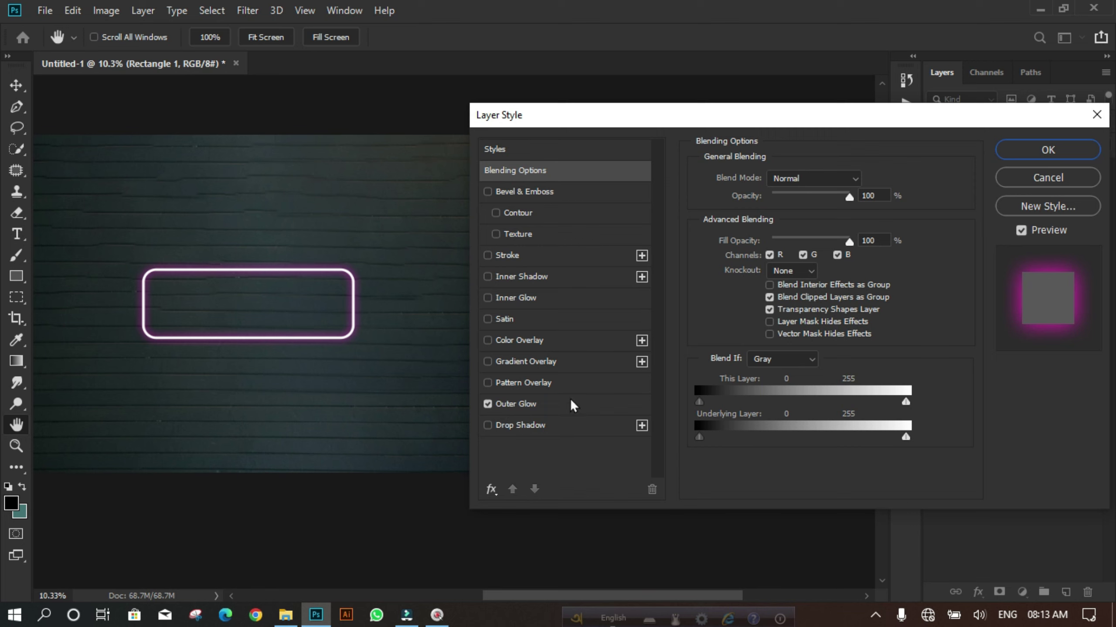
{"action": "left_click", "coordinate": [544, 403]}
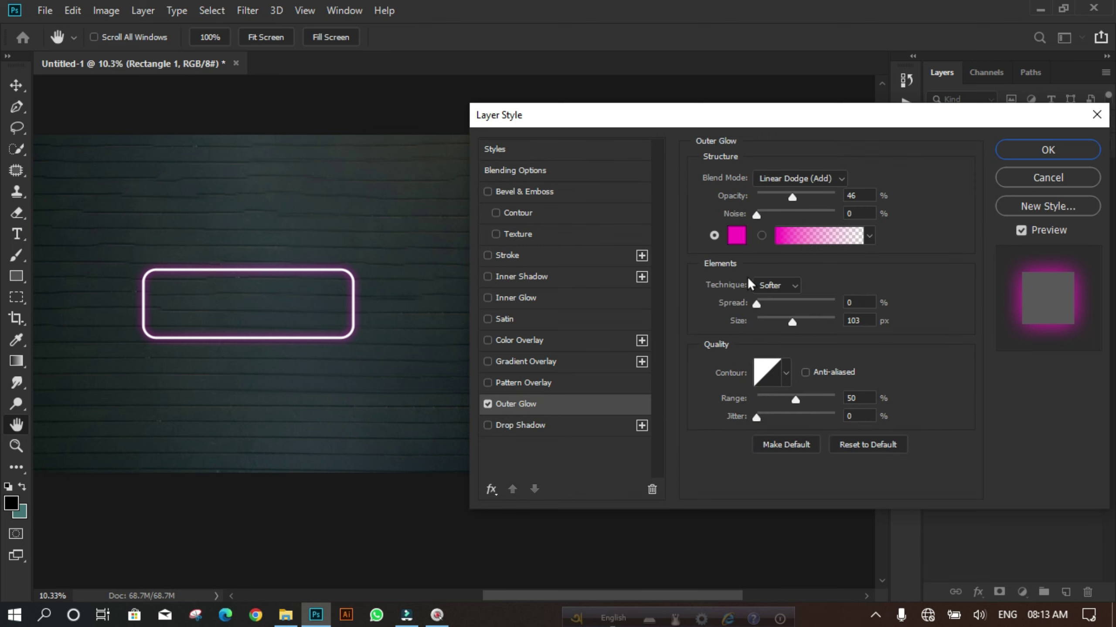
{"action": "left_click", "coordinate": [736, 236]}
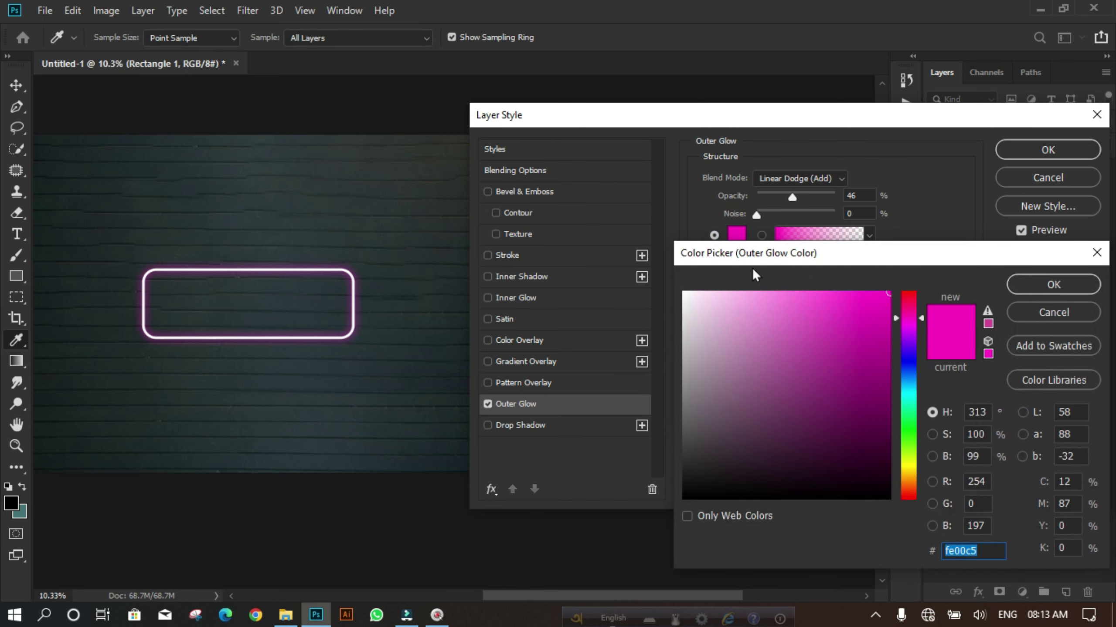
{"action": "left_click", "coordinate": [913, 388]}
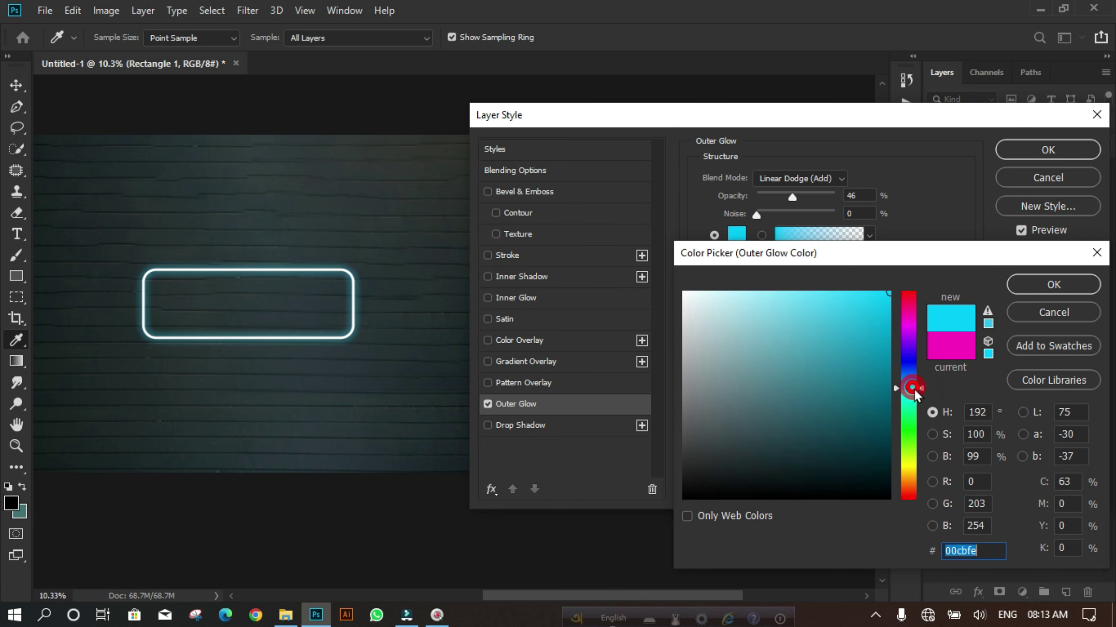
{"action": "left_click_drag", "start_coordinate": [914, 390], "coordinate": [914, 400]}
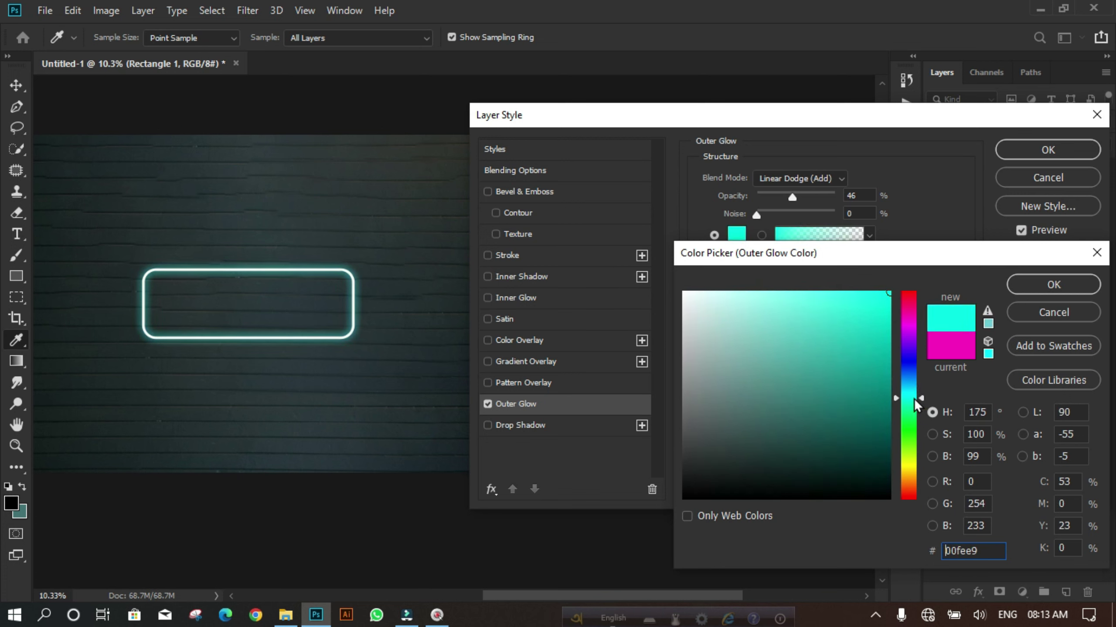
{"action": "left_click", "coordinate": [1033, 288]}
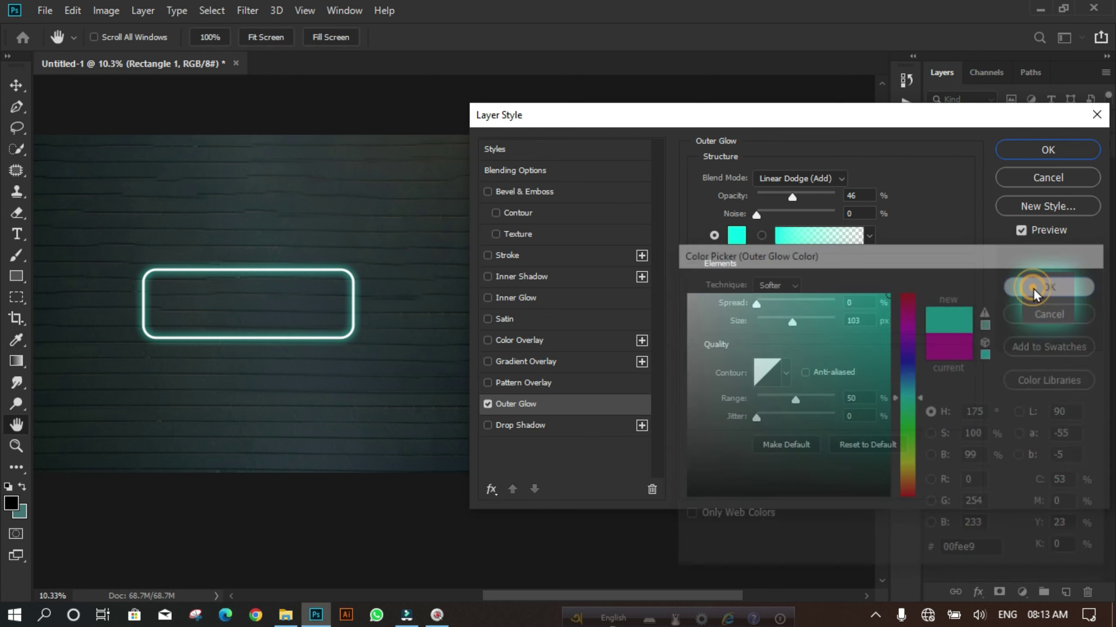
- Raise the glow opacity to 100% and its size to 250 px
{"action": "left_click_drag", "start_coordinate": [791, 197], "coordinate": [869, 206]}
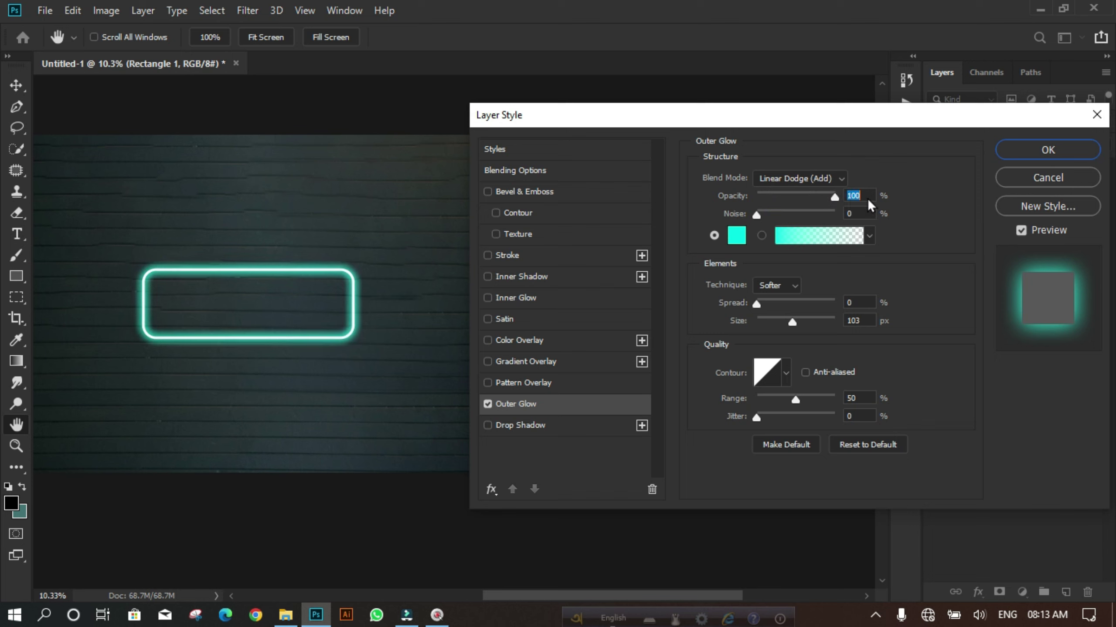
{"action": "left_click_drag", "start_coordinate": [792, 322], "coordinate": [850, 321]}
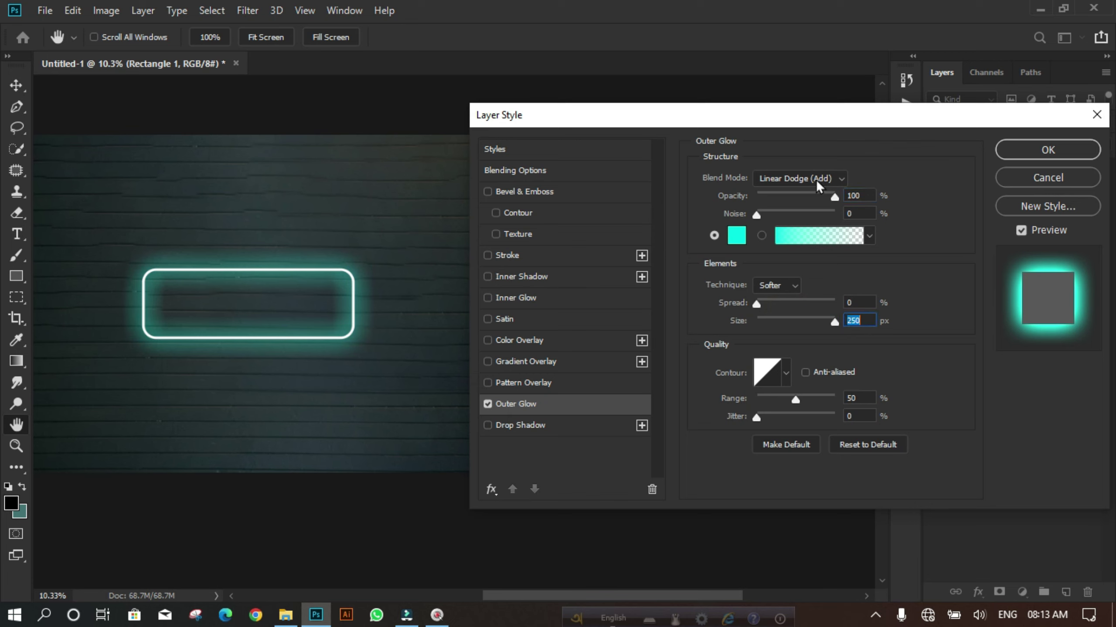
{"action": "left_click", "coordinate": [796, 184]}
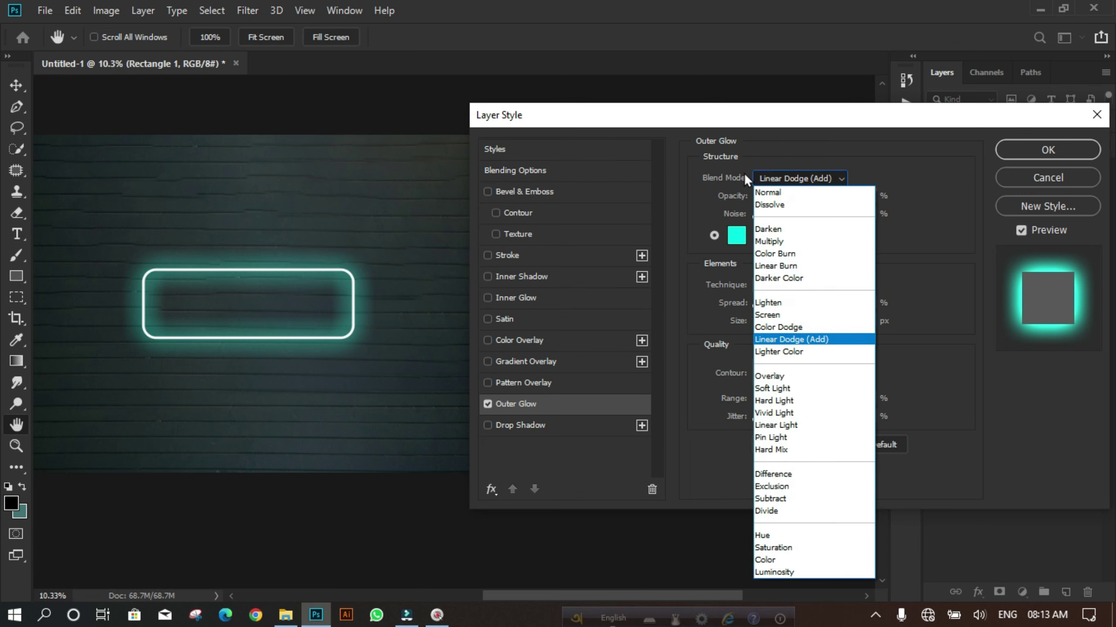
{"action": "left_click", "coordinate": [818, 151]}
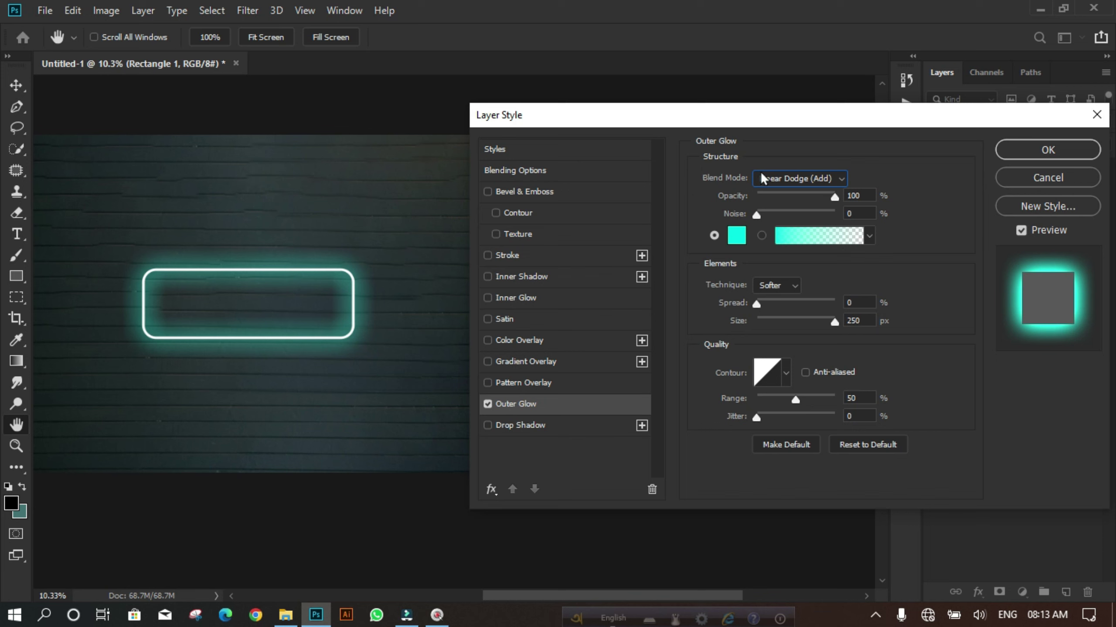
- Try Normal, Multiply and Screen blend modes, then keep Linear Dodge (Add) for the glow
{"action": "left_click", "coordinate": [800, 179]}
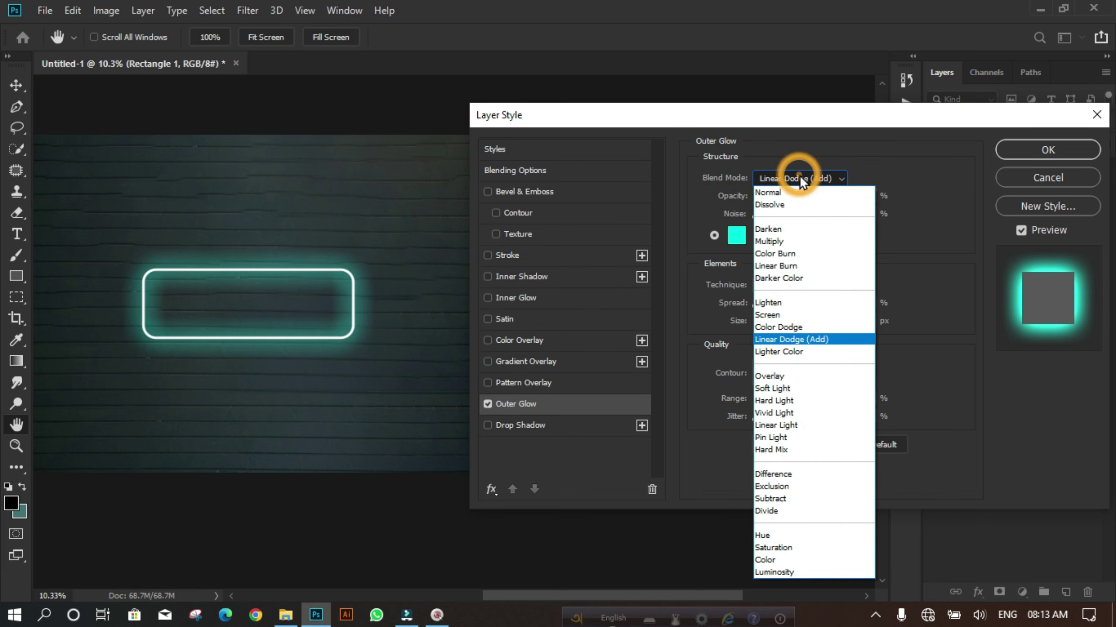
{"action": "left_click", "coordinate": [786, 192]}
{"action": "left_click", "coordinate": [786, 242]}
{"action": "left_click", "coordinate": [795, 178]}
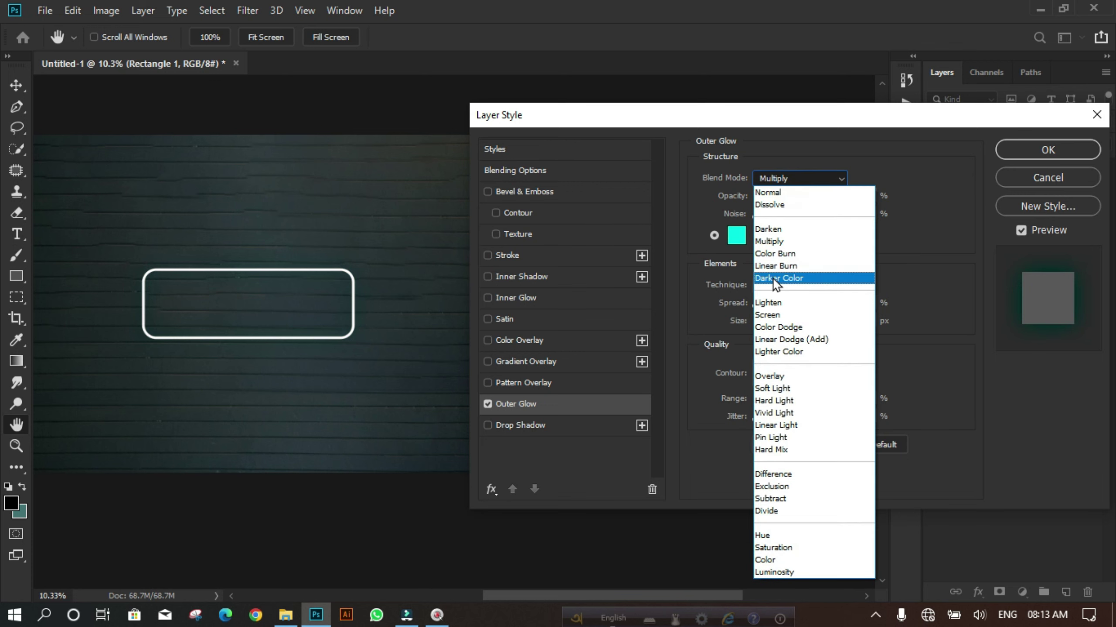
{"action": "left_click", "coordinate": [767, 315]}
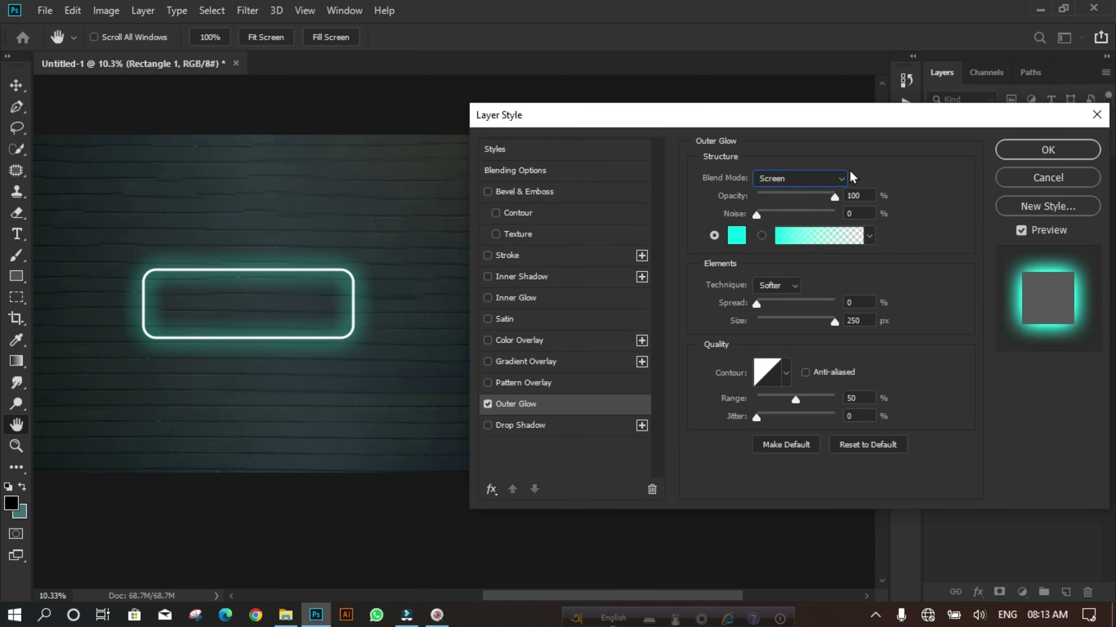
{"action": "left_click", "coordinate": [834, 179]}
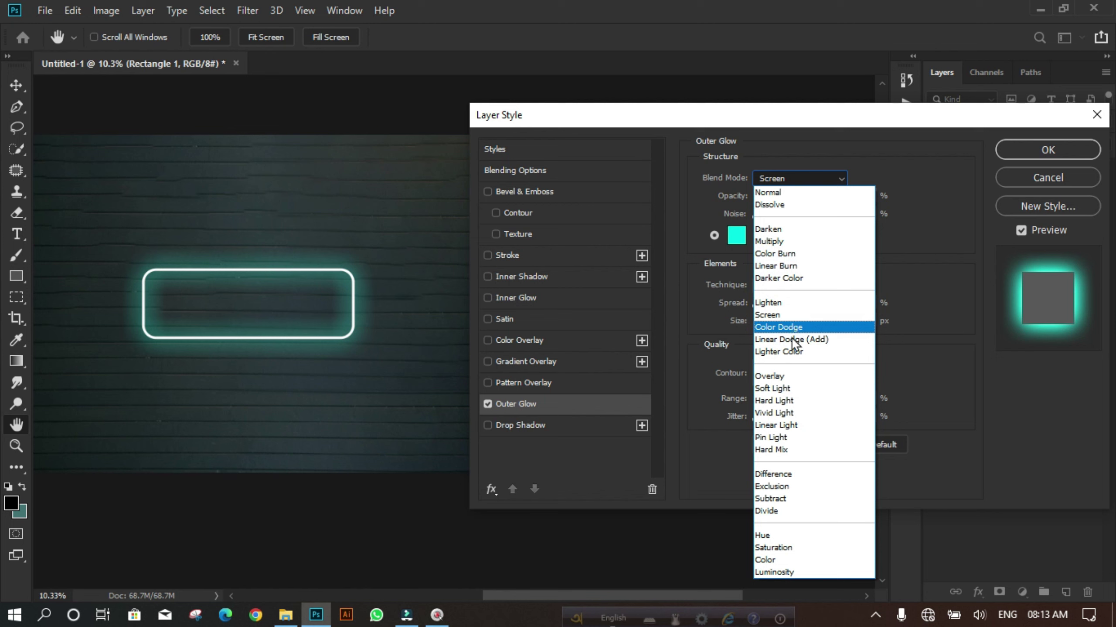
{"action": "left_click", "coordinate": [814, 339]}
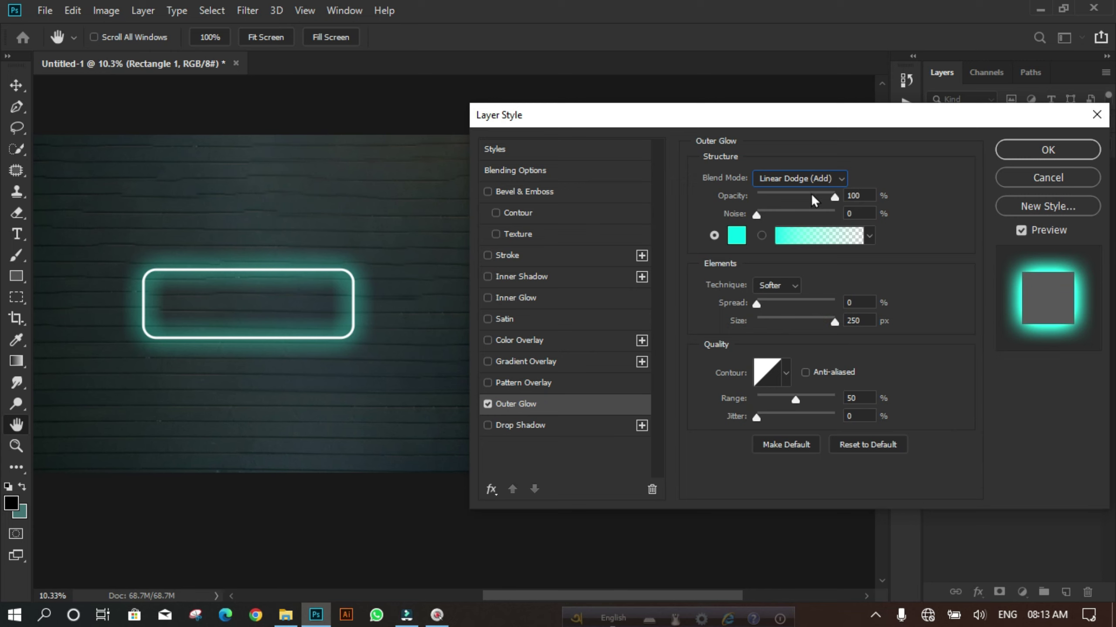
- Test the glow's opacity and size, leaving them at 100% and 250 px
{"action": "left_click_drag", "start_coordinate": [814, 200], "coordinate": [847, 199]}
{"action": "left_click_drag", "start_coordinate": [835, 322], "coordinate": [864, 329]}
{"action": "left_click_drag", "start_coordinate": [832, 200], "coordinate": [823, 201]}
{"action": "left_click_drag", "start_coordinate": [823, 203], "coordinate": [837, 202]}
- Enable Drop Shadow and set its colour to aqua-green
{"action": "left_click", "coordinate": [499, 426]}
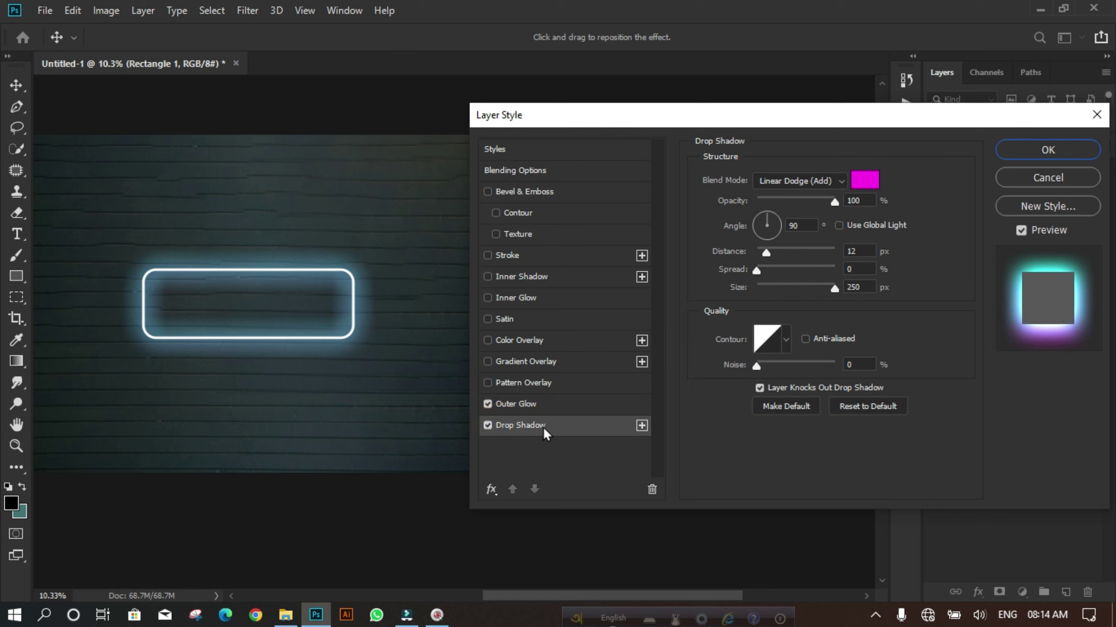
{"action": "left_click", "coordinate": [866, 179]}
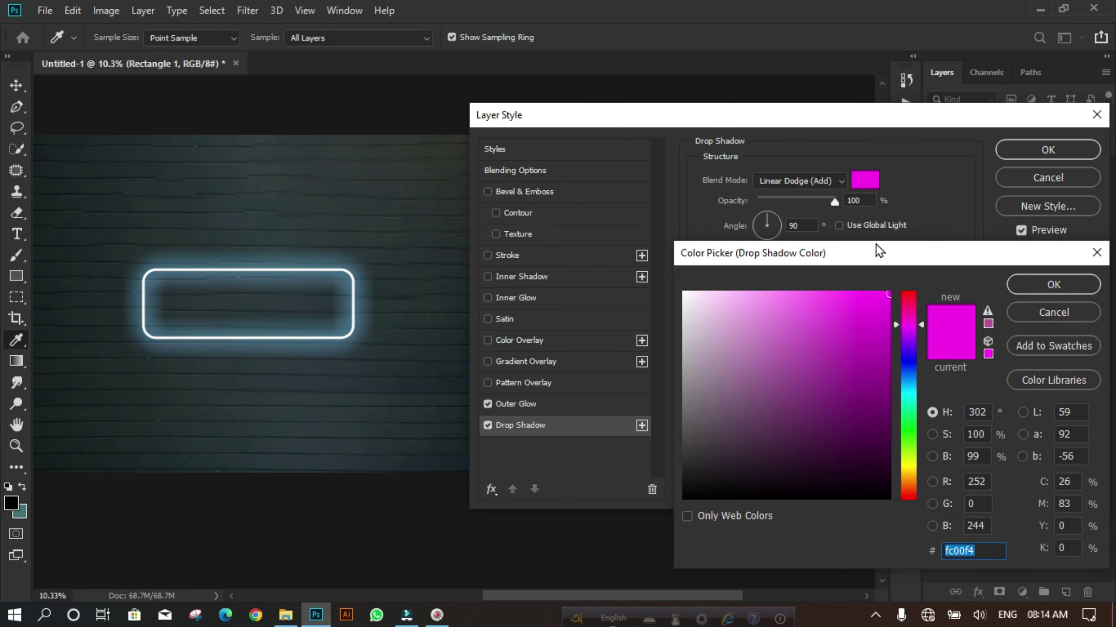
{"action": "left_click", "coordinate": [901, 387]}
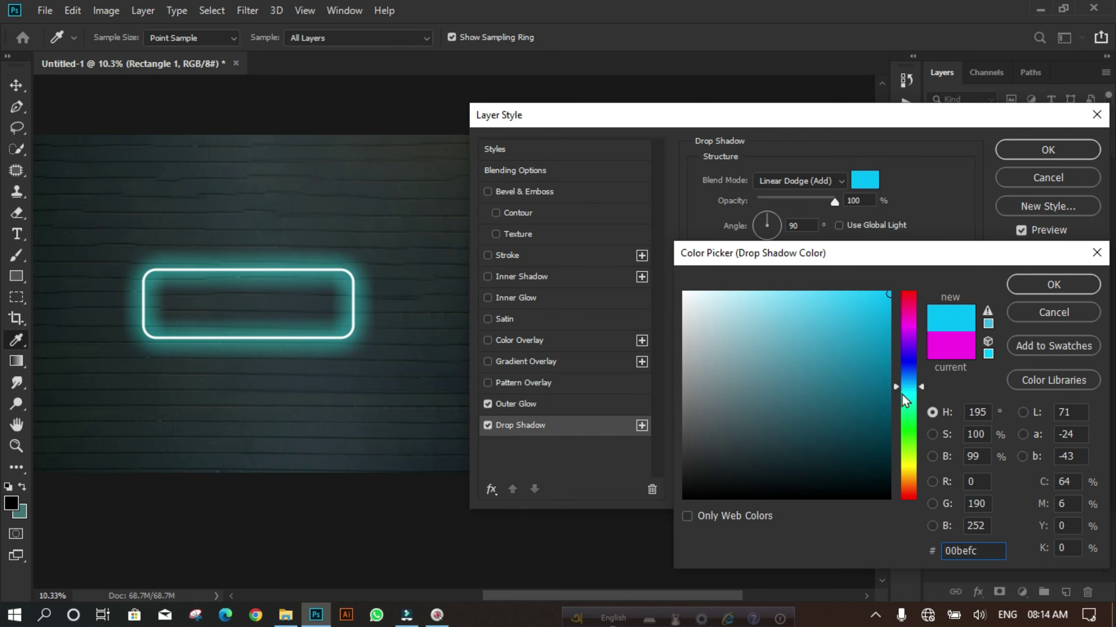
{"action": "left_click", "coordinate": [903, 400]}
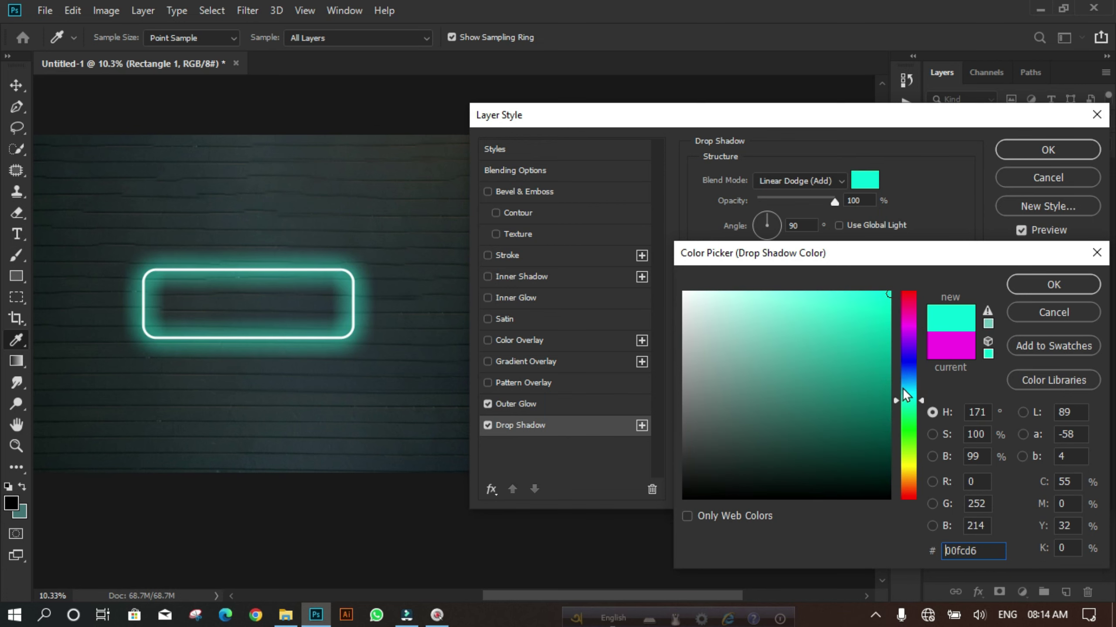
{"action": "left_click_drag", "start_coordinate": [903, 387], "coordinate": [902, 412]}
{"action": "left_click", "coordinate": [902, 413]}
{"action": "left_click", "coordinate": [902, 411]}
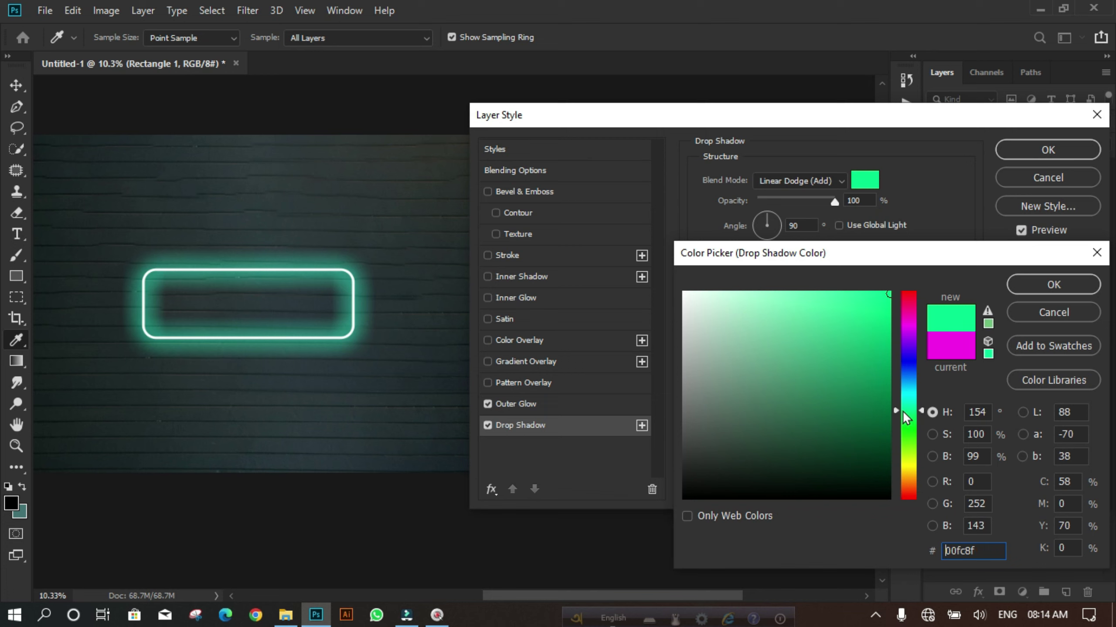
{"action": "left_click_drag", "start_coordinate": [904, 413], "coordinate": [902, 405]}
{"action": "left_click", "coordinate": [1022, 290]}
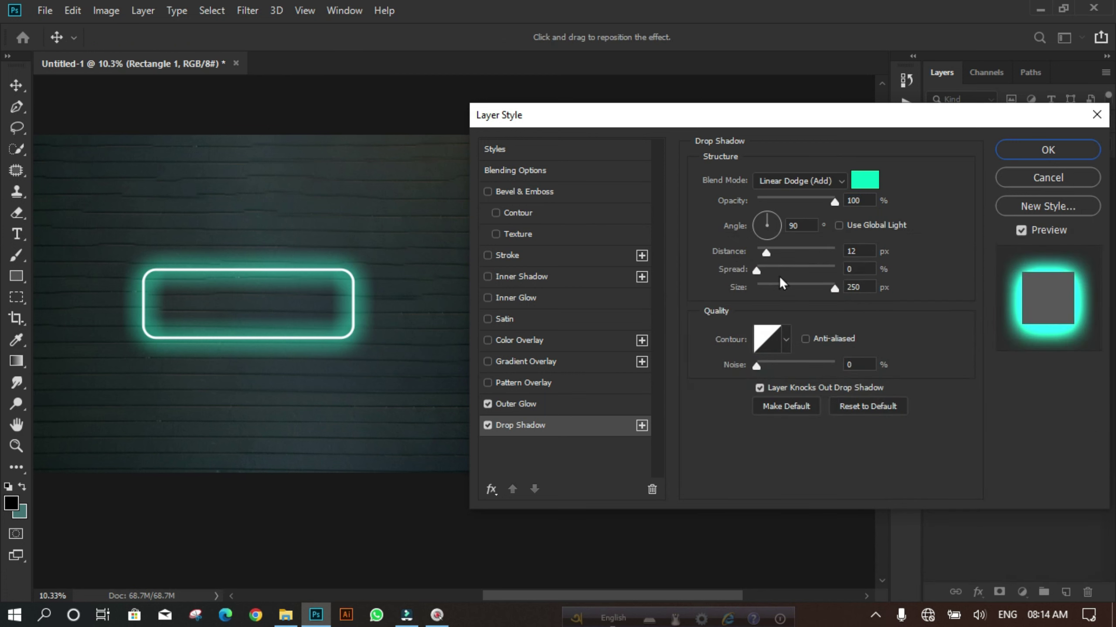
- Keep the shadow at 250 px size and 90° angle, with Use Global Light unchecked
{"action": "mouse_move", "coordinate": [817, 285]}
{"action": "left_mouse_down"}
{"action": "mouse_move", "coordinate": [788, 282]}
{"action": "mouse_move", "coordinate": [819, 279]}
{"action": "left_mouse_up"}
{"action": "left_click_drag", "start_coordinate": [795, 201], "coordinate": [841, 201]}
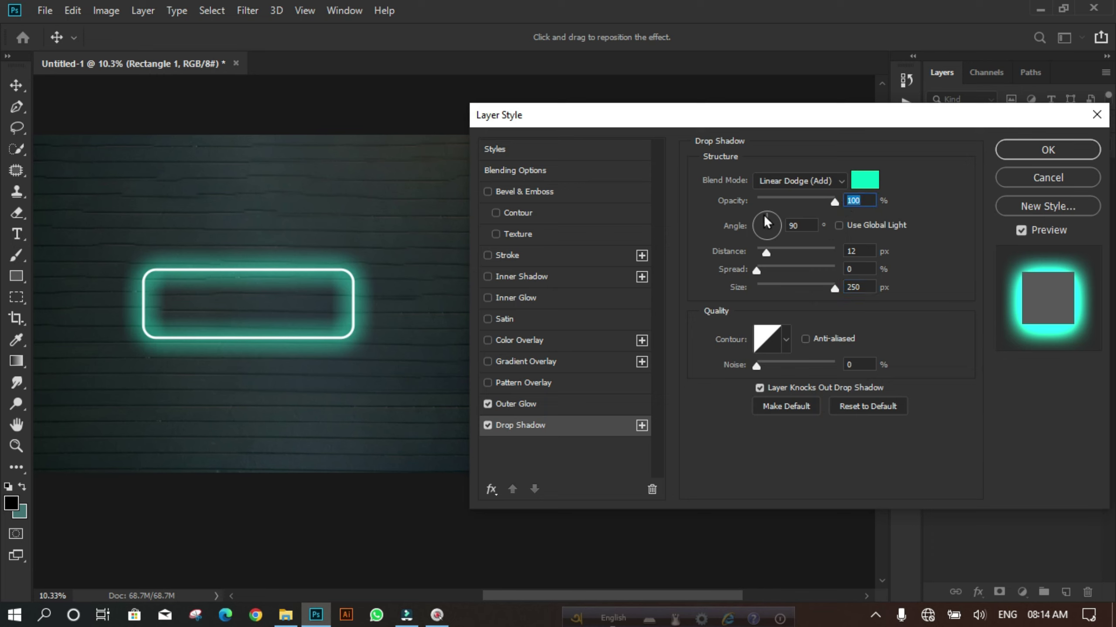
{"action": "left_click", "coordinate": [836, 226]}
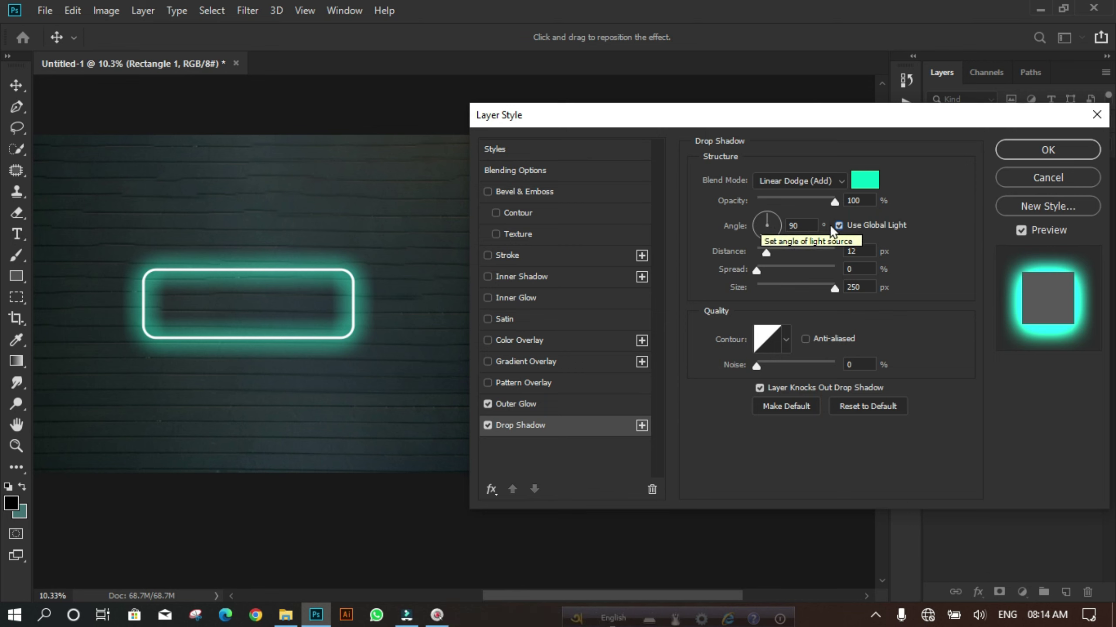
{"action": "mouse_move", "coordinate": [763, 213]}
{"action": "left_mouse_down"}
{"action": "mouse_move", "coordinate": [736, 229]}
{"action": "mouse_move", "coordinate": [793, 192]}
{"action": "mouse_move", "coordinate": [749, 208]}
{"action": "mouse_move", "coordinate": [766, 204]}
{"action": "left_mouse_up"}
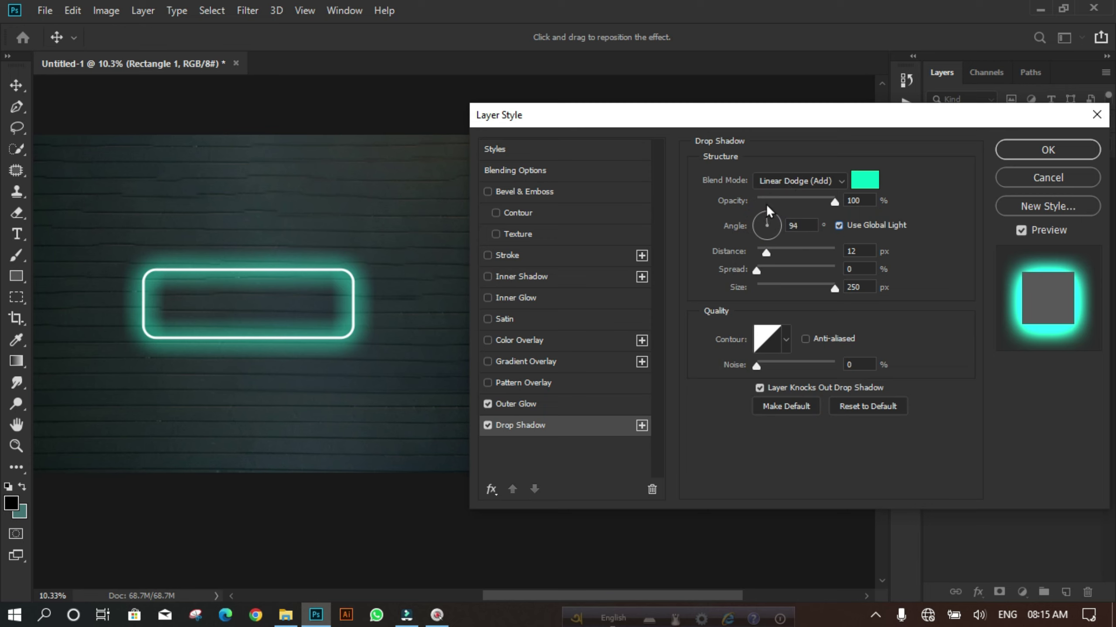
{"action": "left_click", "coordinate": [839, 225]}
- Add a second Drop Shadow with 68% opacity and 79 px size
{"action": "left_click", "coordinate": [640, 425]}
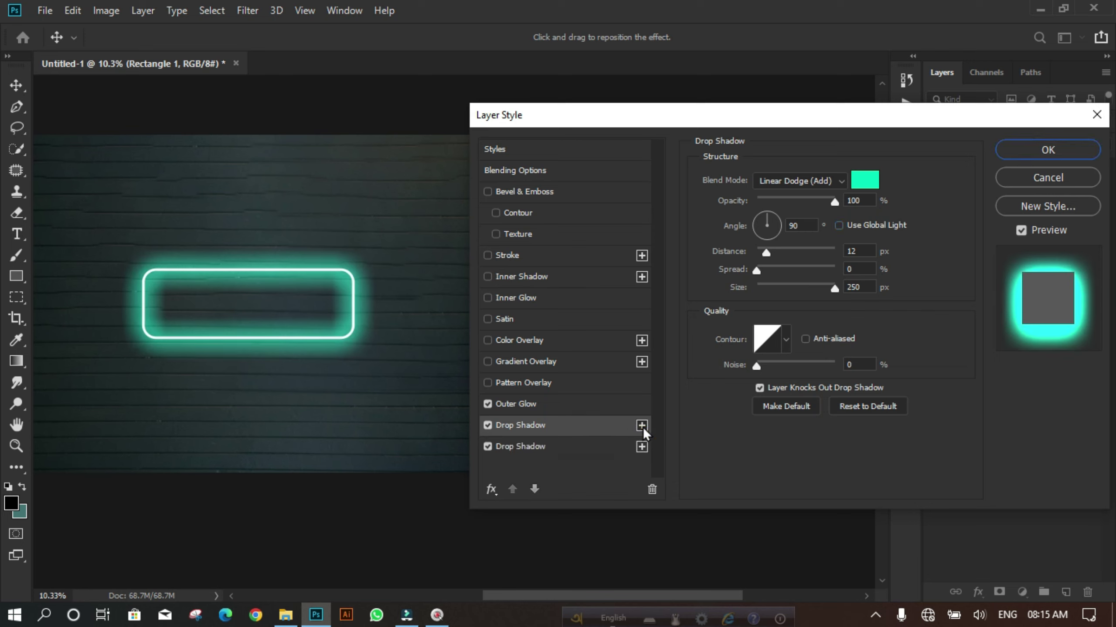
{"action": "left_click", "coordinate": [563, 447]}
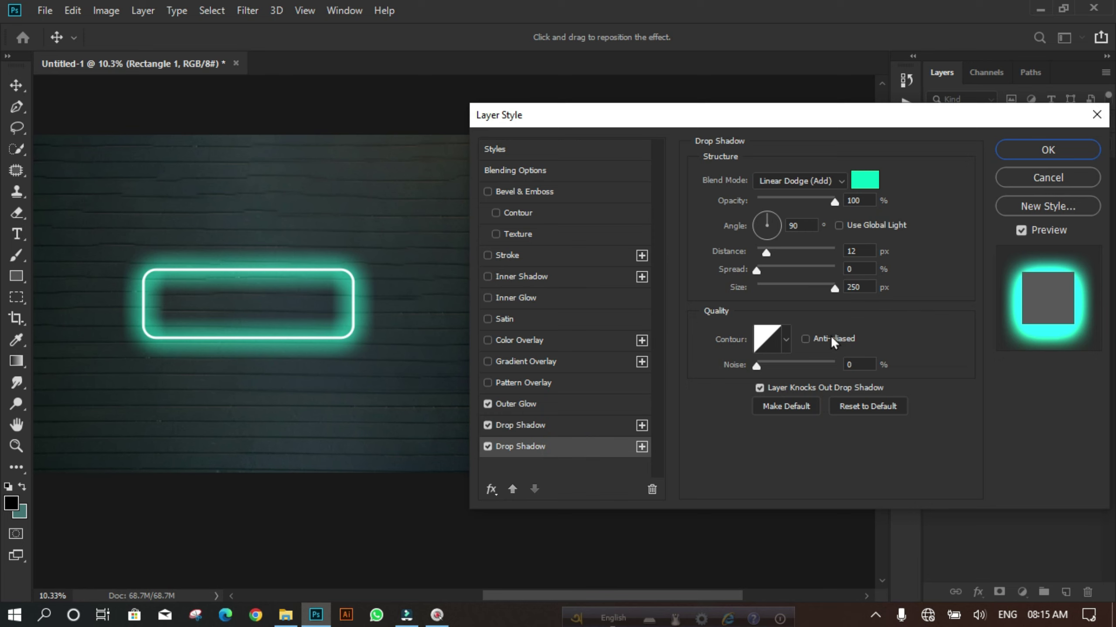
{"action": "left_click_drag", "start_coordinate": [824, 201], "coordinate": [811, 201]}
{"action": "mouse_move", "coordinate": [829, 286]}
{"action": "left_mouse_down"}
{"action": "mouse_move", "coordinate": [764, 286]}
{"action": "mouse_move", "coordinate": [786, 288]}
{"action": "left_mouse_up"}
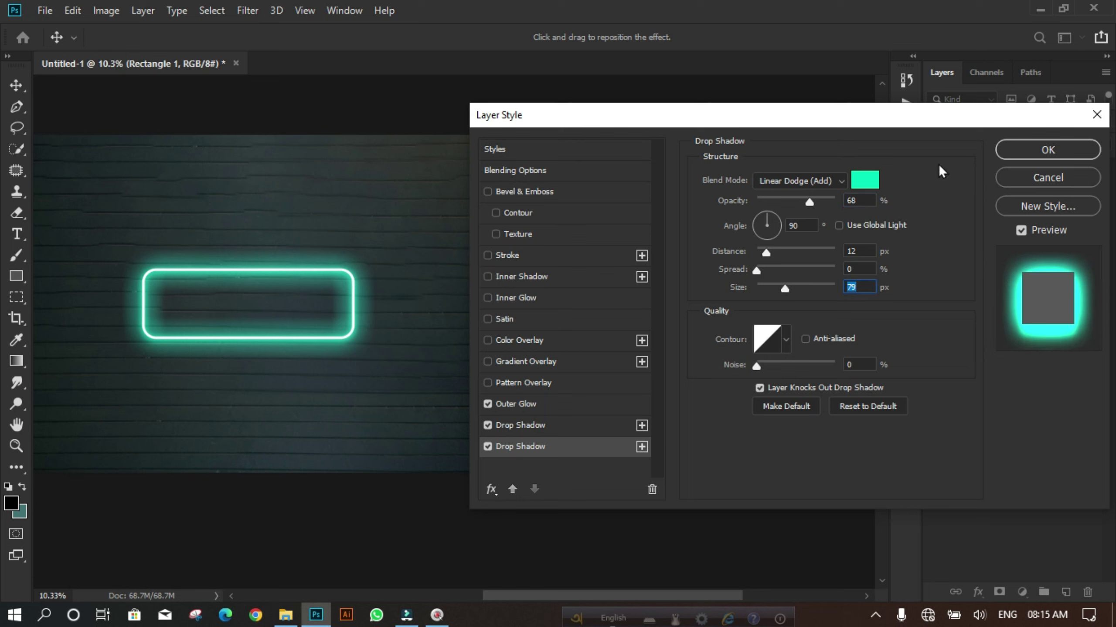
- Shift the second shadow's colour toward green and keep its Linear Dodge (Add) blend mode
{"action": "left_click", "coordinate": [864, 180]}
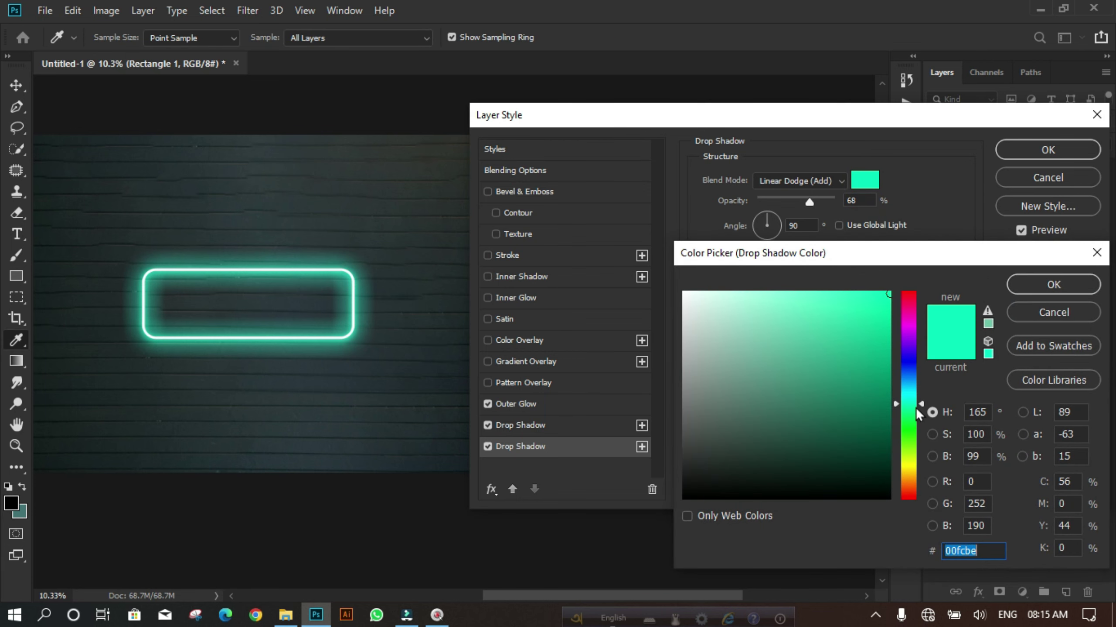
{"action": "mouse_move", "coordinate": [916, 409]}
{"action": "left_mouse_down"}
{"action": "mouse_move", "coordinate": [915, 424]}
{"action": "mouse_move", "coordinate": [915, 402]}
{"action": "mouse_move", "coordinate": [916, 412]}
{"action": "left_mouse_up"}
{"action": "left_click", "coordinate": [1053, 284]}
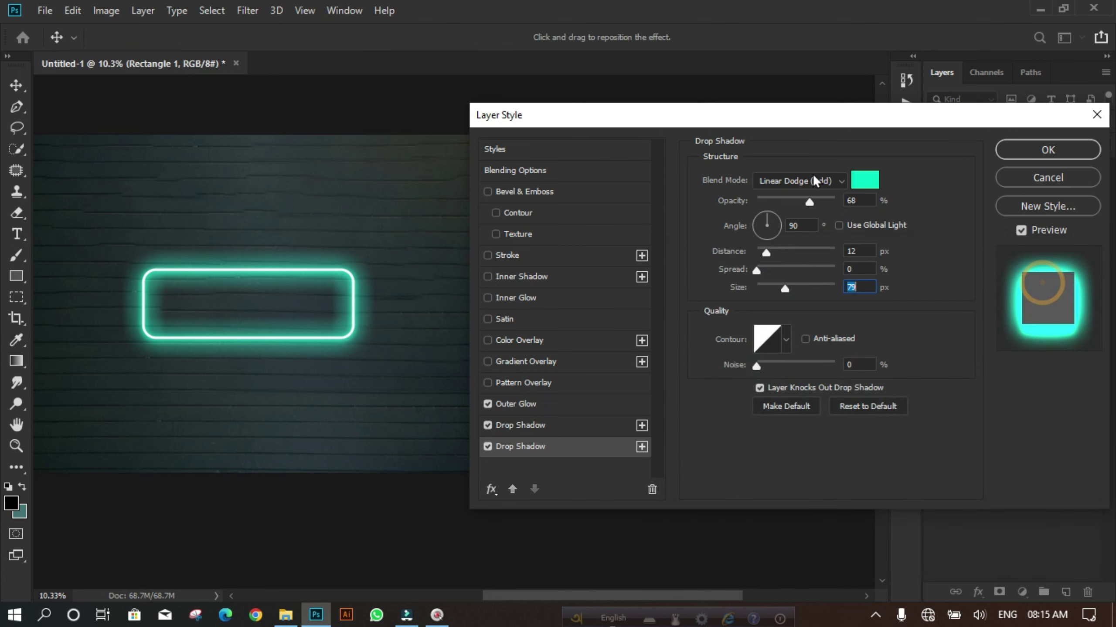
{"action": "left_click", "coordinate": [810, 180]}
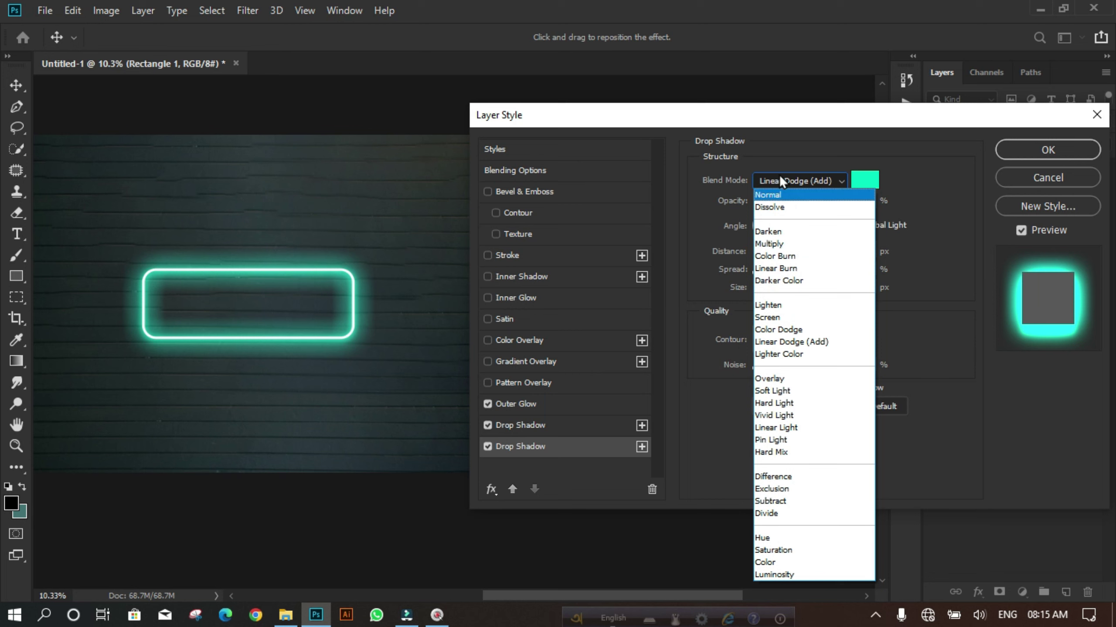
{"action": "left_click", "coordinate": [933, 163]}
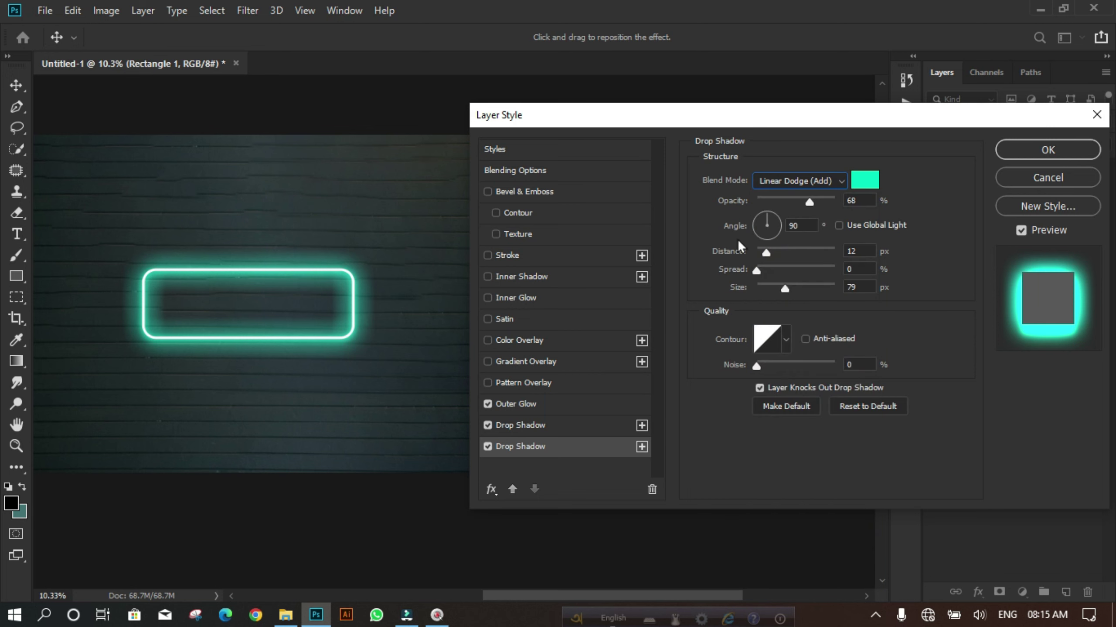
{"action": "left_click", "coordinate": [786, 182]}
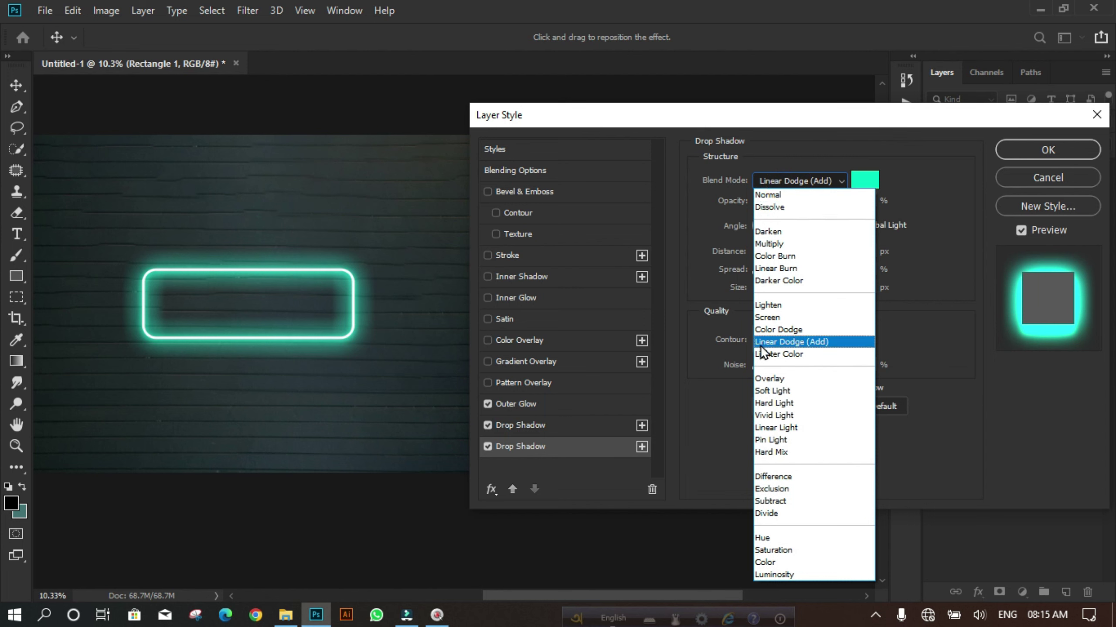
{"action": "left_click", "coordinate": [775, 342]}
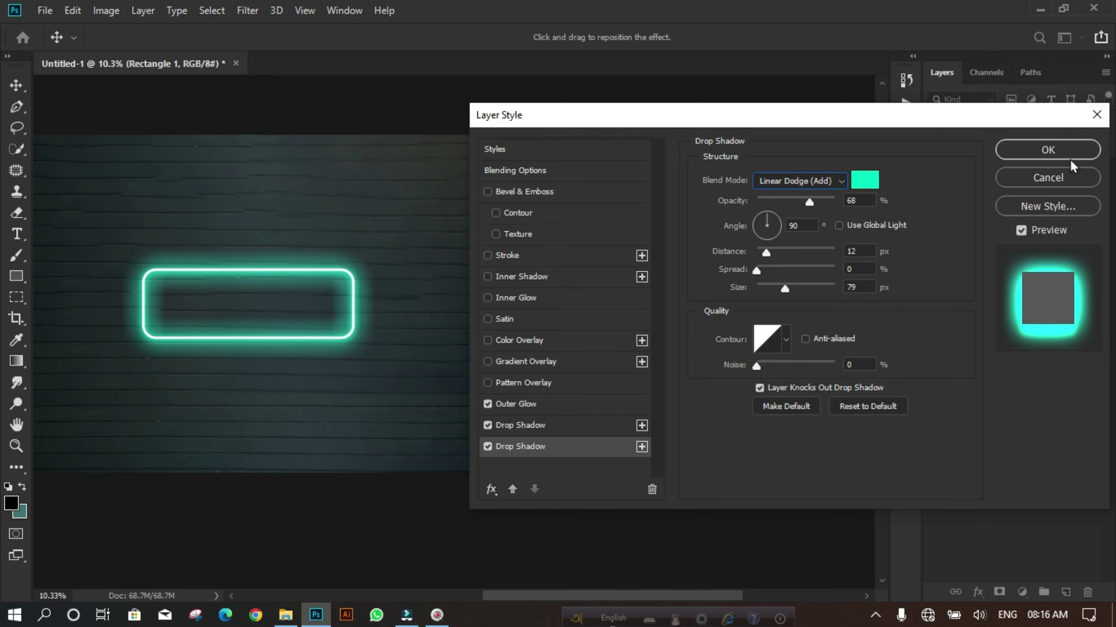
- Apply the Layer Style so Rectangle 1 keeps its outer glow and both drop shadows
{"action": "left_click", "coordinate": [1048, 150]}
{"action": "scroll", "coordinate": [689, 294], "scroll_direction": "down", "scroll_amount": 1}
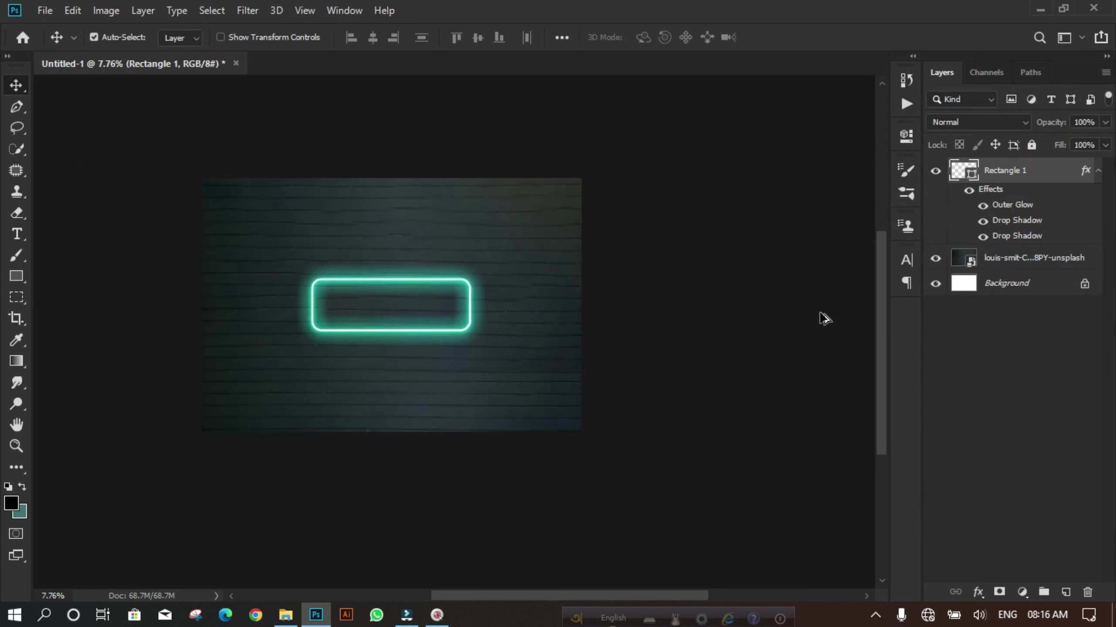
{"action": "scroll", "coordinate": [466, 354], "scroll_direction": "up", "scroll_amount": 1}
{"action": "scroll", "coordinate": [351, 321], "scroll_direction": "up", "scroll_amount": 1}
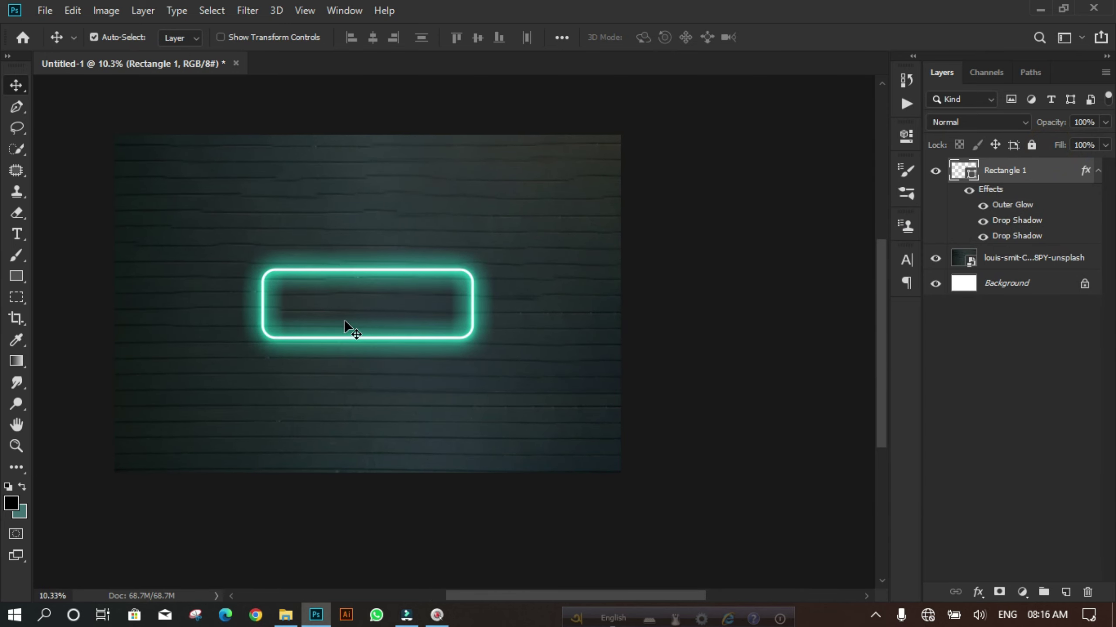
{"action": "left_click", "coordinate": [17, 233]}
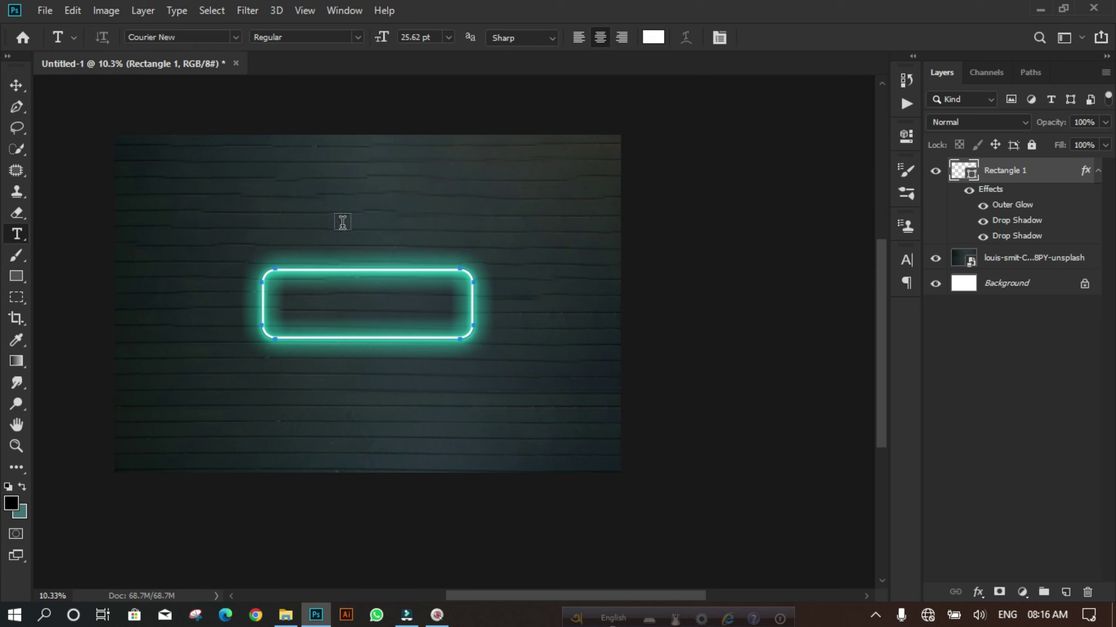
- Add a placeholder text layer and enlarge it with Free Transform, with Auto-Select off
{"action": "left_click", "coordinate": [367, 202]}
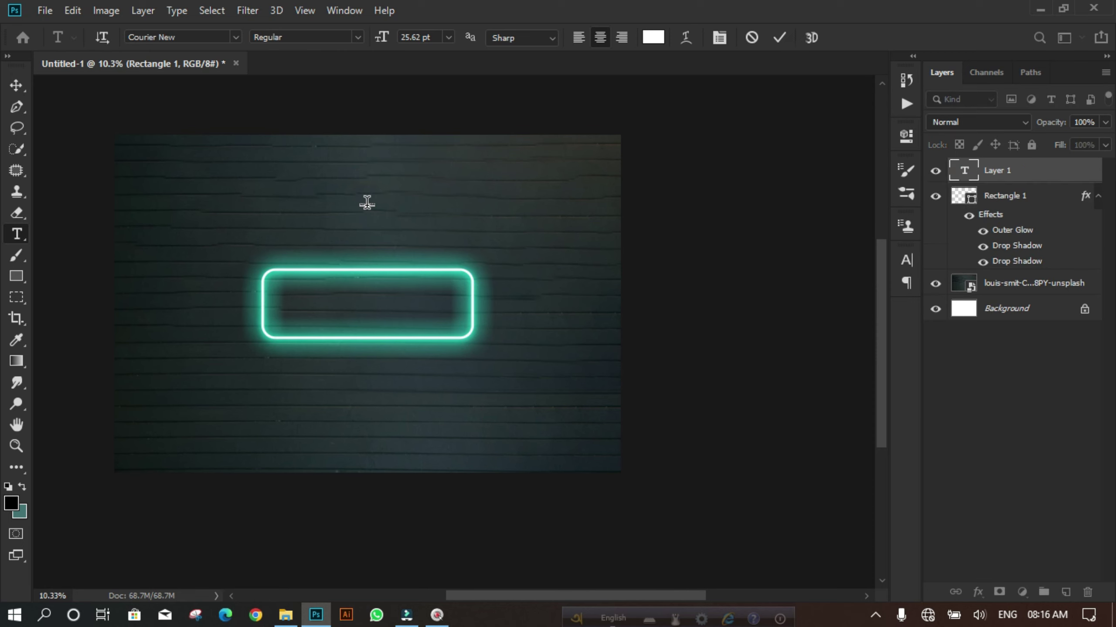
{"action": "left_click", "coordinate": [20, 84]}
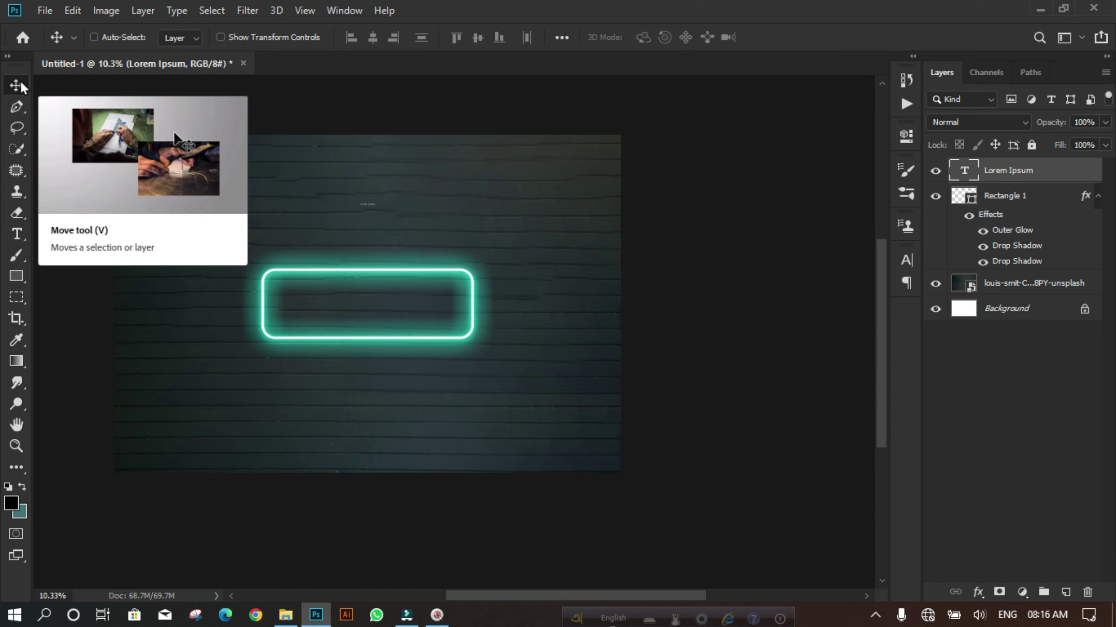
{"action": "left_click", "coordinate": [93, 37]}
{"action": "key", "text": "ctrl+t"}
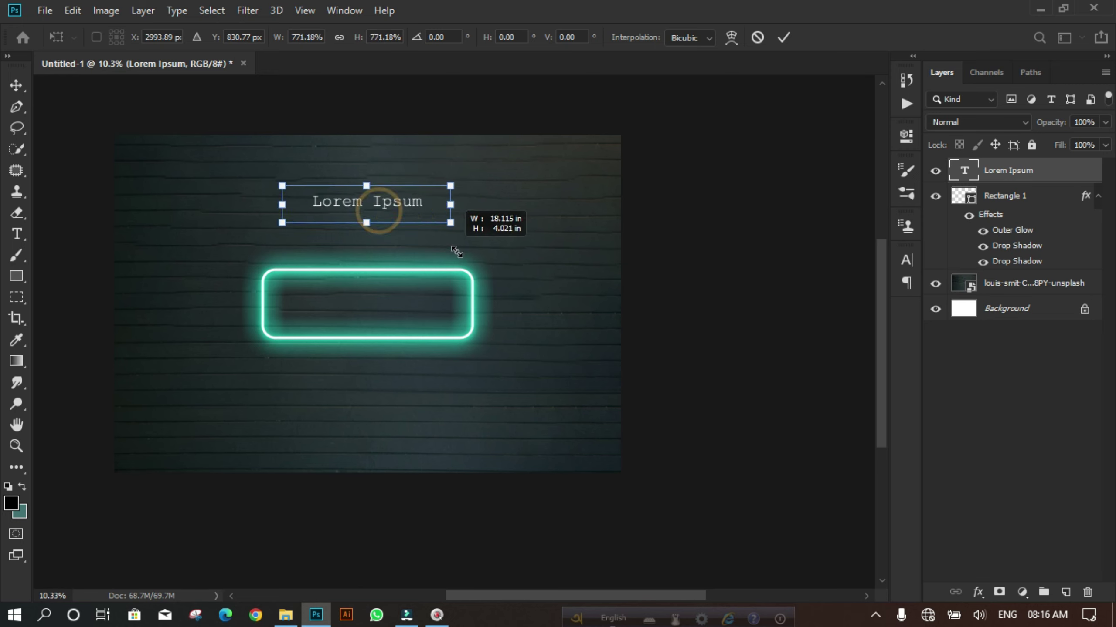
{"action": "left_click_drag", "start_coordinate": [383, 206], "coordinate": [463, 247]}
{"action": "left_click_drag", "start_coordinate": [438, 198], "coordinate": [552, 202]}
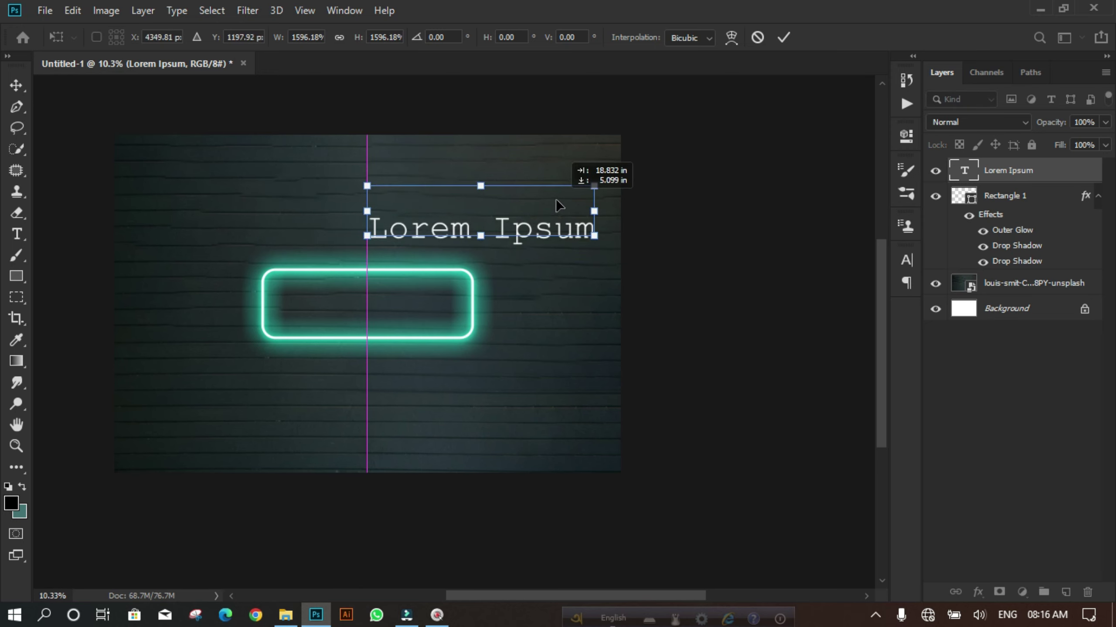
{"action": "key", "text": "Return"}
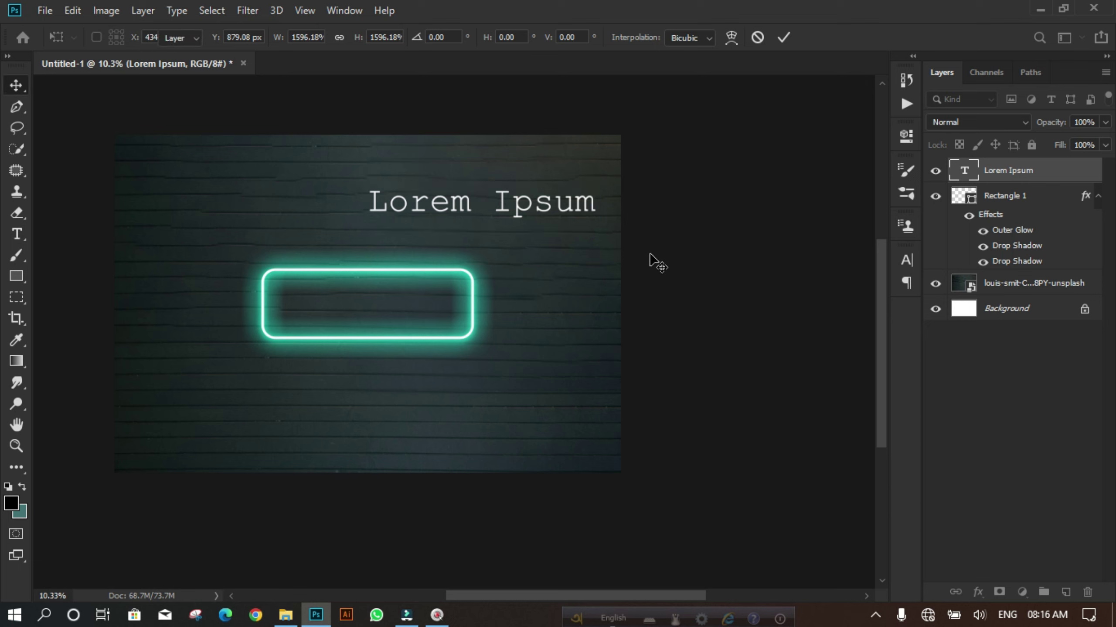
- Replace the placeholder with the word 'Neon' and move it into the glowing rectangle
{"action": "left_click", "coordinate": [555, 204]}
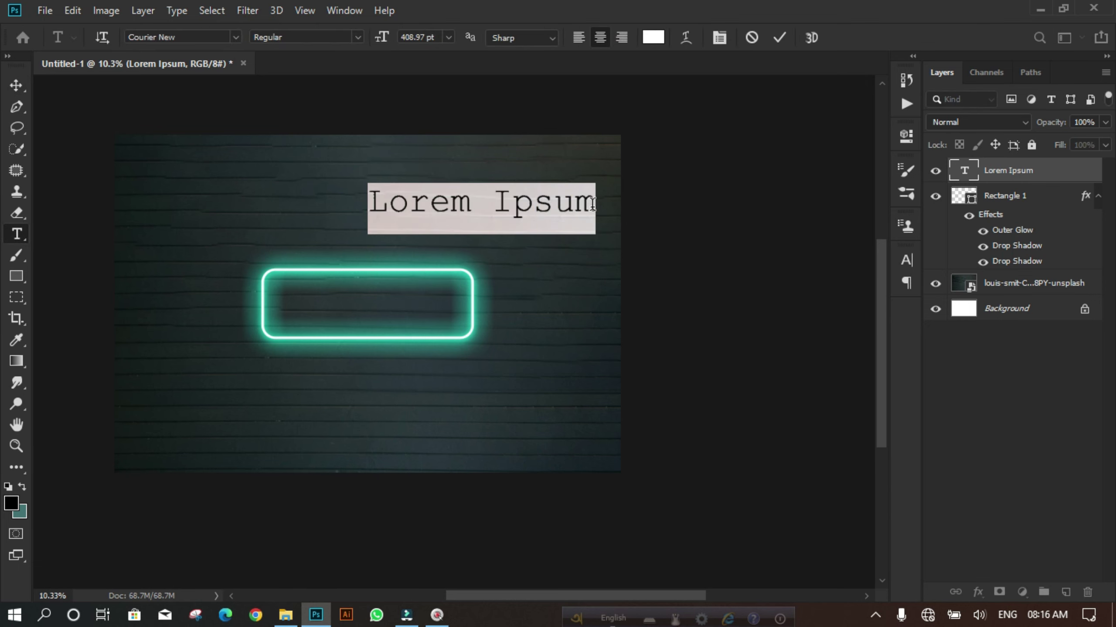
{"action": "type", "text": "Ne"}
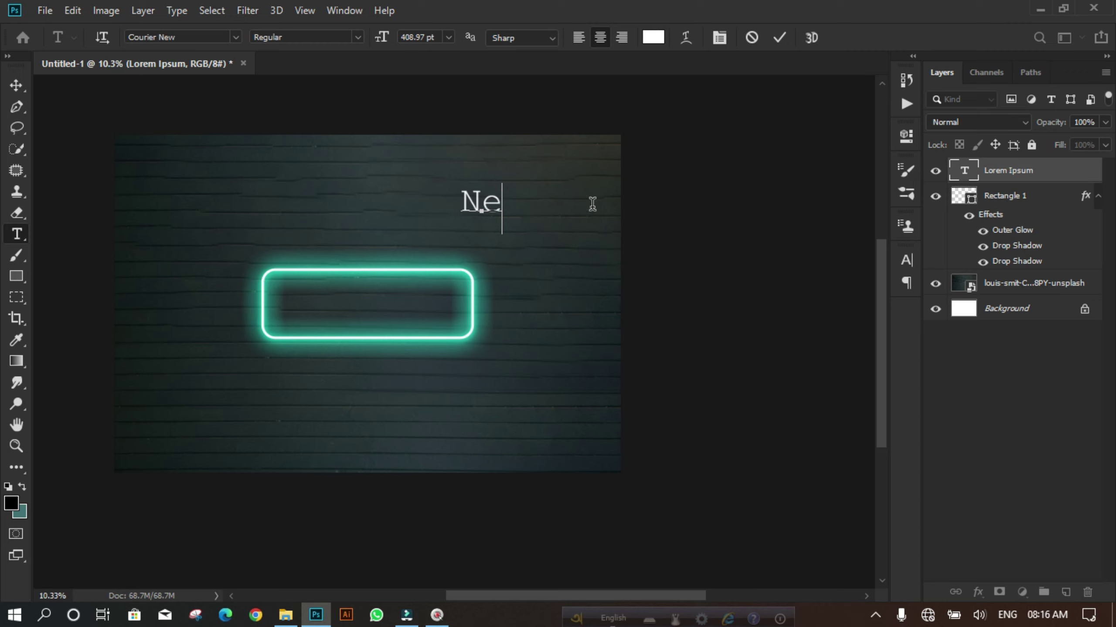
{"action": "type", "text": "on"}
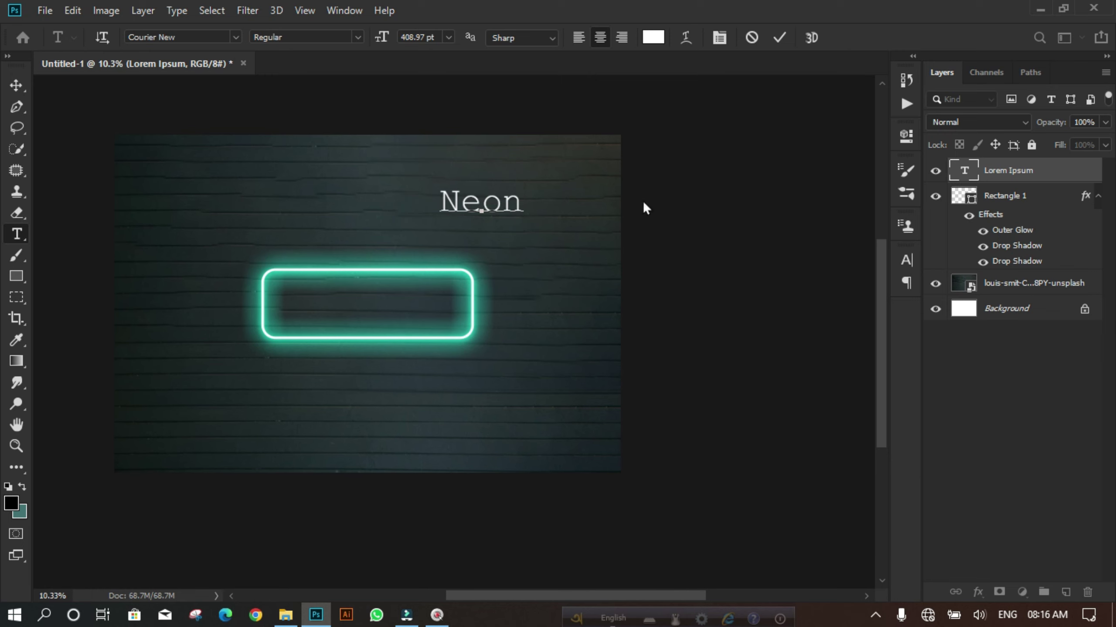
{"action": "left_click", "coordinate": [16, 85]}
{"action": "mouse_move", "coordinate": [462, 210]}
{"action": "left_mouse_down"}
{"action": "mouse_move", "coordinate": [364, 305]}
{"action": "mouse_move", "coordinate": [347, 305]}
{"action": "left_mouse_up"}
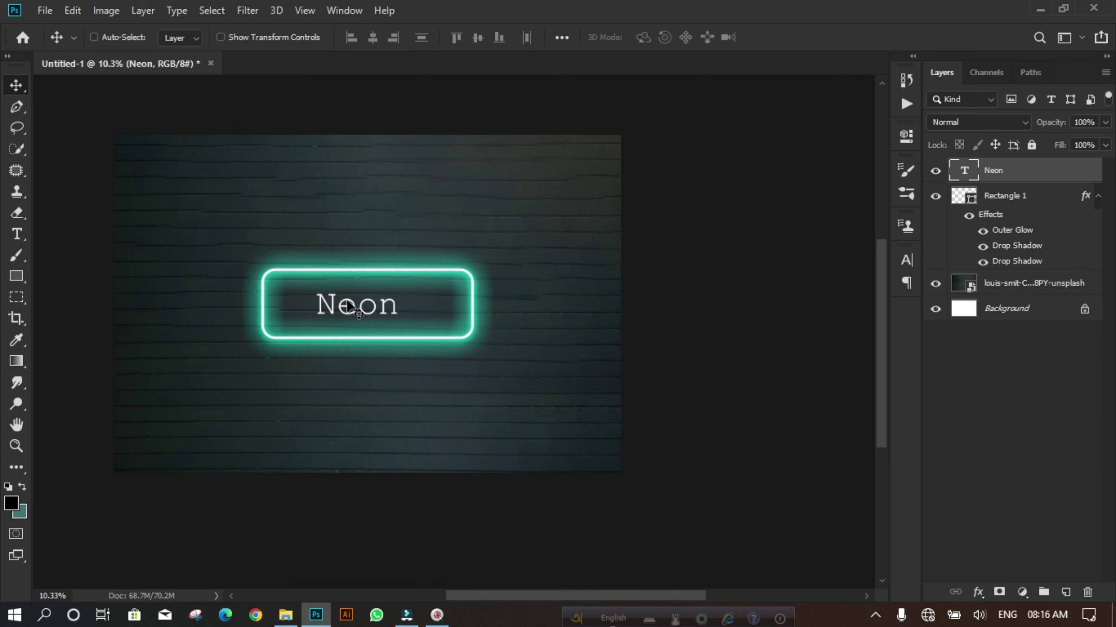
- Scale the Neon text to about 157% and position it centred in the frame
{"action": "key", "text": "ctrl+t"}
{"action": "left_click_drag", "start_coordinate": [405, 342], "coordinate": [439, 365]}
{"action": "left_click_drag", "start_coordinate": [386, 310], "coordinate": [398, 311]}
{"action": "key", "text": "Up"}
{"action": "key", "text": "Up"}
{"action": "key", "text": "Up"}
{"action": "key", "text": "Up"}
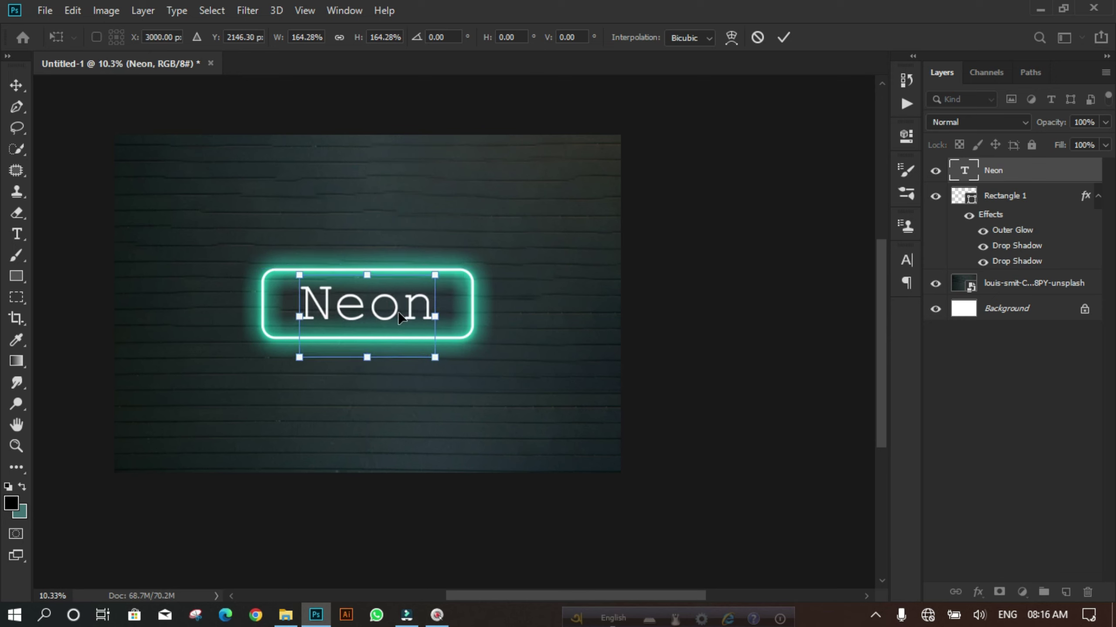
{"action": "left_click_drag", "start_coordinate": [435, 363], "coordinate": [429, 359]}
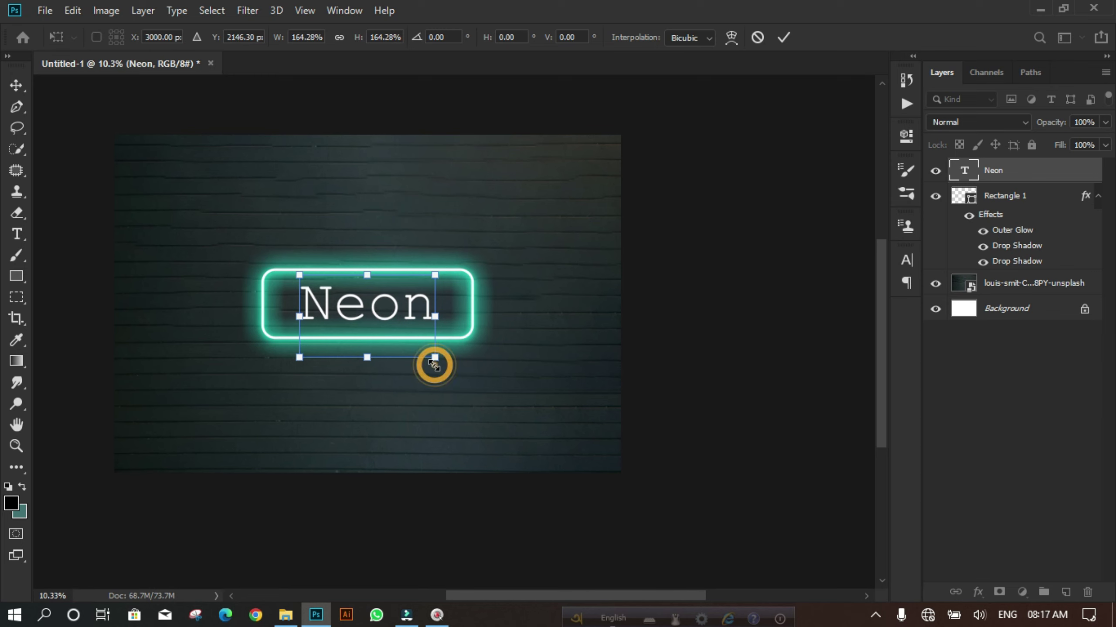
{"action": "key", "text": "Return"}
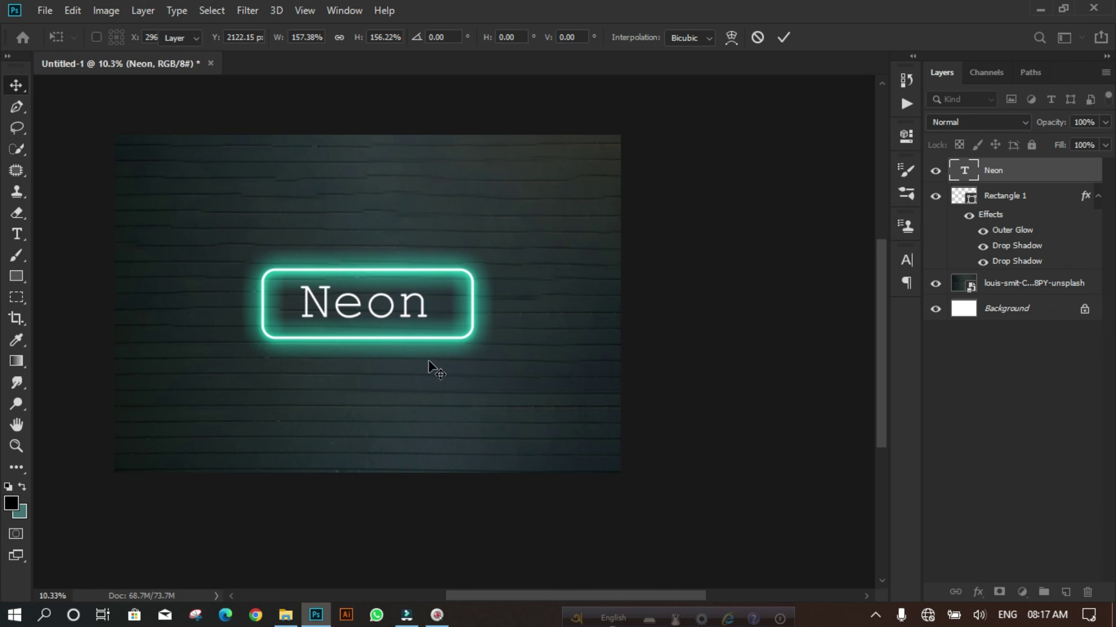
- Switch the text to All Caps so it reads NEON, and nudge it down slightly
{"action": "left_click", "coordinate": [904, 264]}
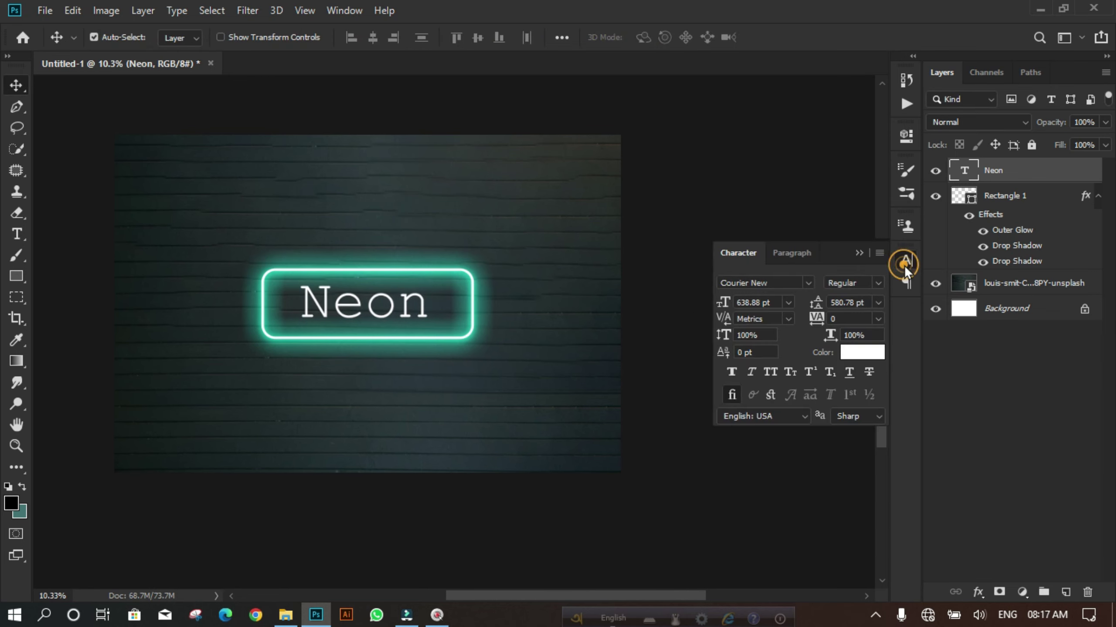
{"action": "left_click", "coordinate": [771, 373]}
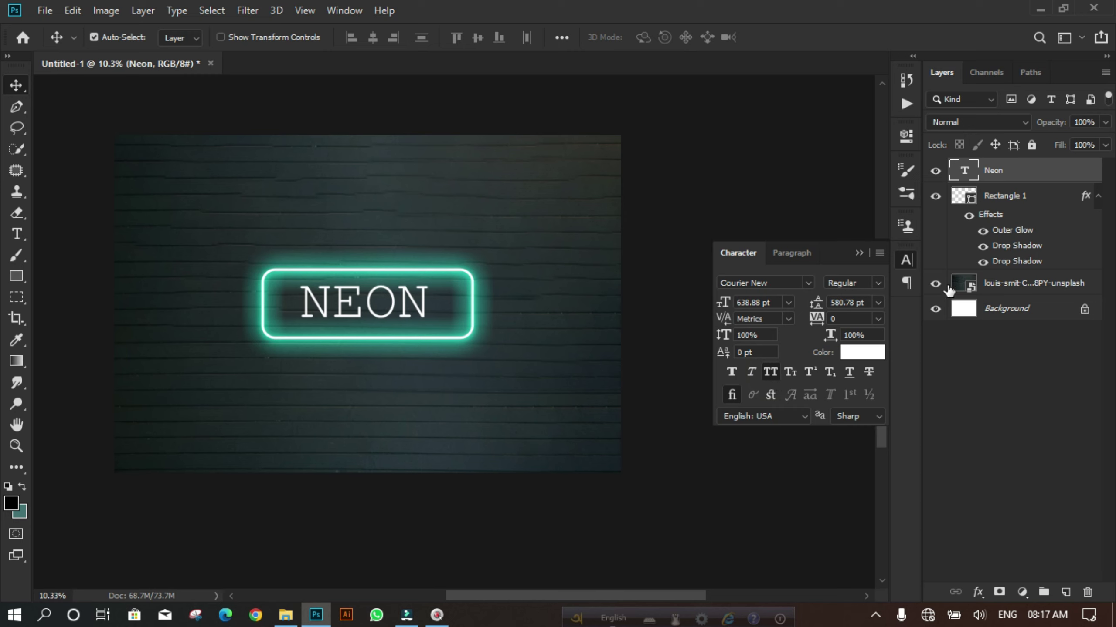
{"action": "left_click", "coordinate": [905, 260]}
{"action": "key", "text": "shift+Down"}
{"action": "key", "text": "shift+Down"}
{"action": "key", "text": "shift+Down"}
{"action": "key", "text": "shift+Down"}
{"action": "key", "text": "shift+Down"}
{"action": "key", "text": "shift+Down"}
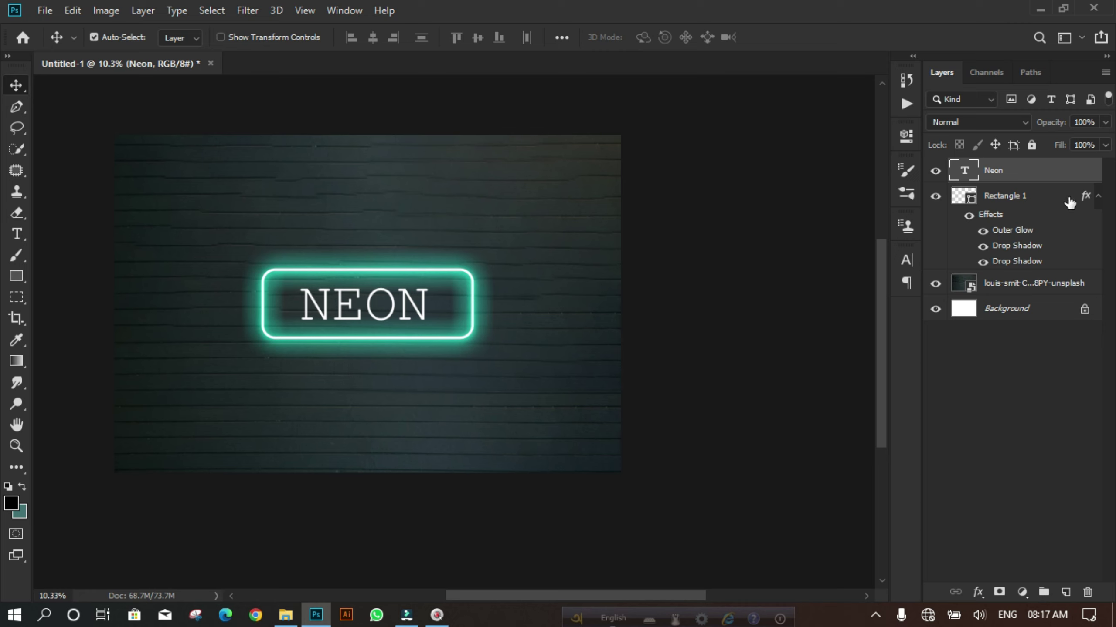
- Drag Rectangle 1's outer glow and drop-shadow effects onto the Neon text layer
{"action": "left_click", "coordinate": [1090, 197]}
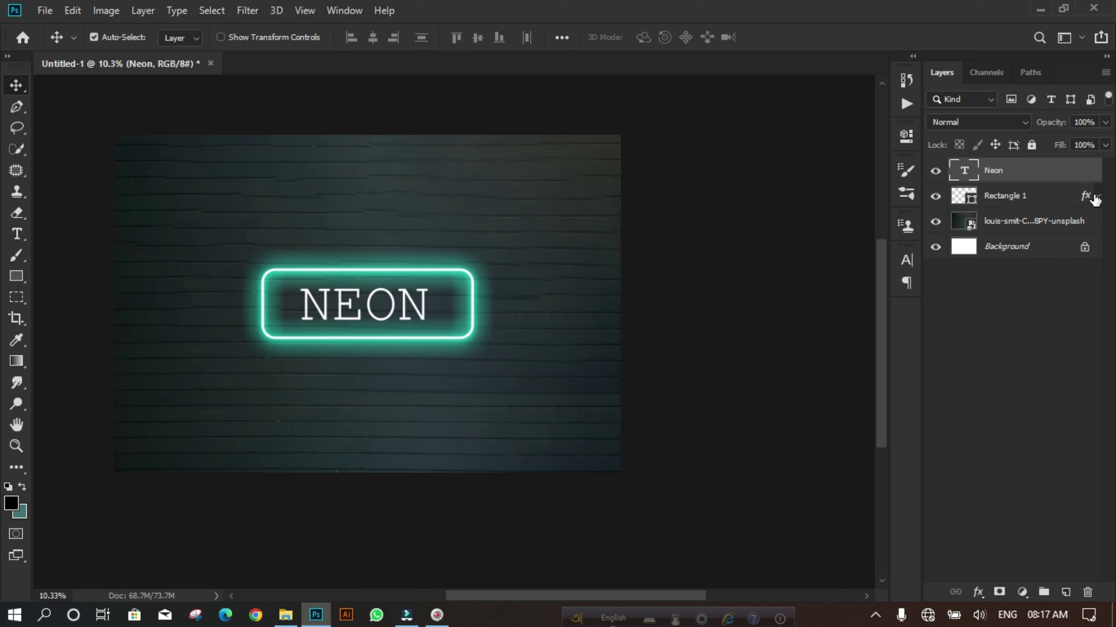
{"action": "left_click", "coordinate": [1103, 200]}
{"action": "left_click", "coordinate": [1101, 198]}
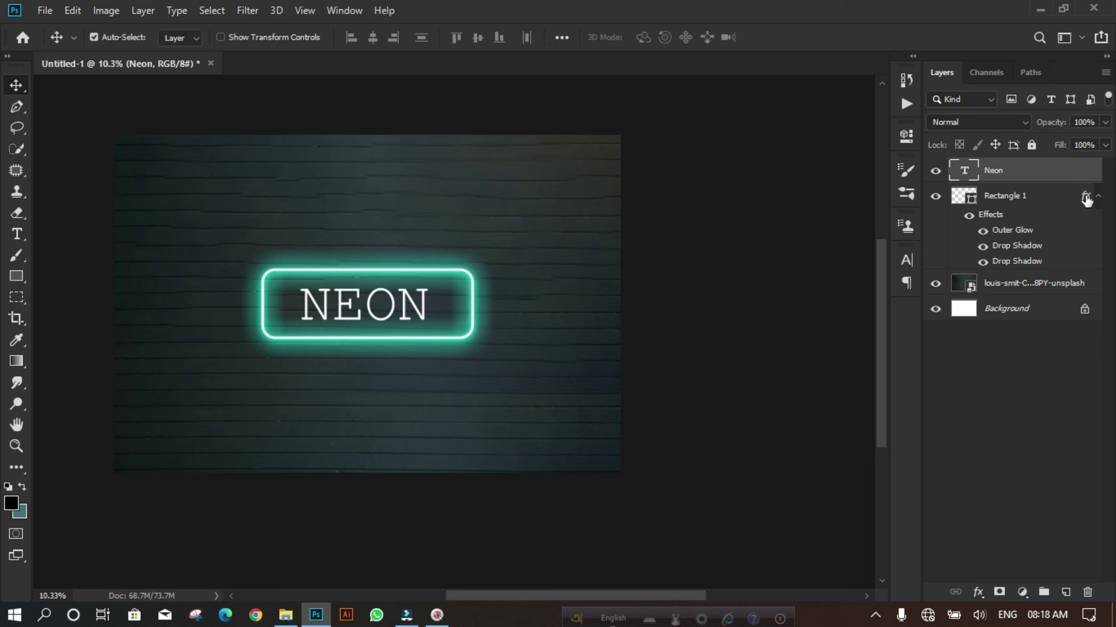
{"action": "left_click_drag", "start_coordinate": [1084, 197], "coordinate": [1085, 174]}
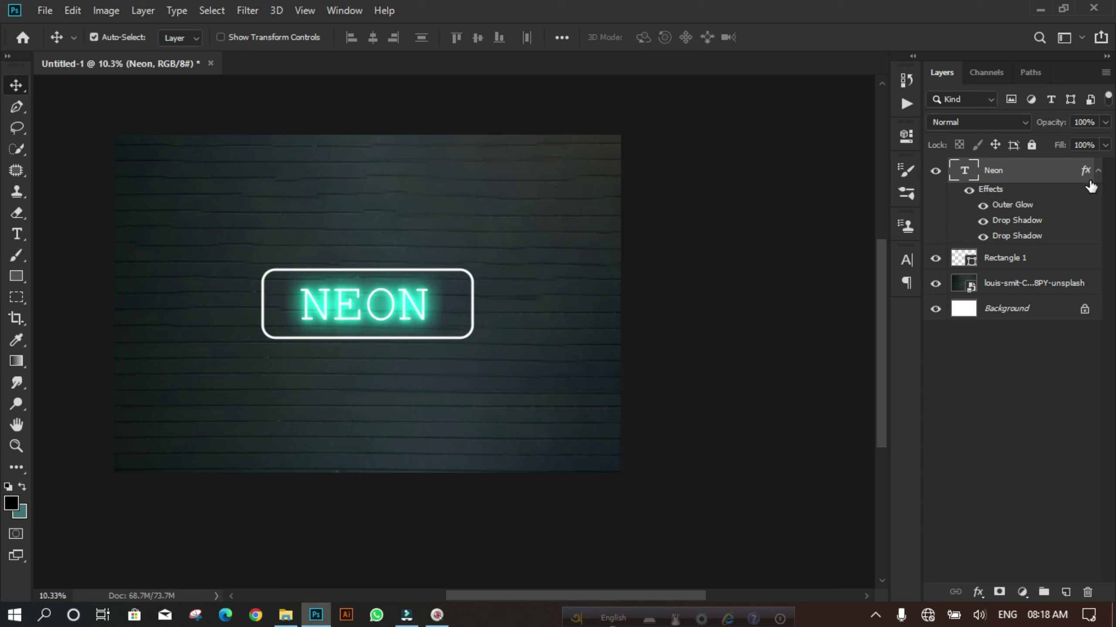
{"action": "key", "text": "ctrl"}
- Move the glow effects back onto Rectangle 1 and select that layer
{"action": "left_click_drag", "start_coordinate": [1085, 172], "coordinate": [1054, 258]}
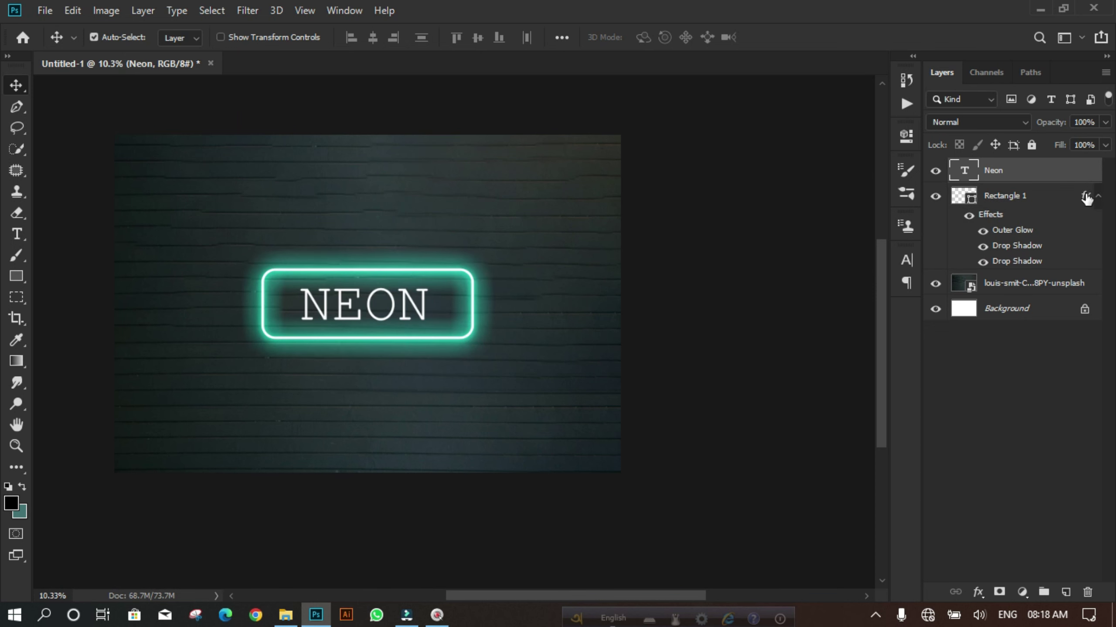
{"action": "left_click", "coordinate": [1084, 196]}
{"action": "right_click", "coordinate": [1080, 197]}
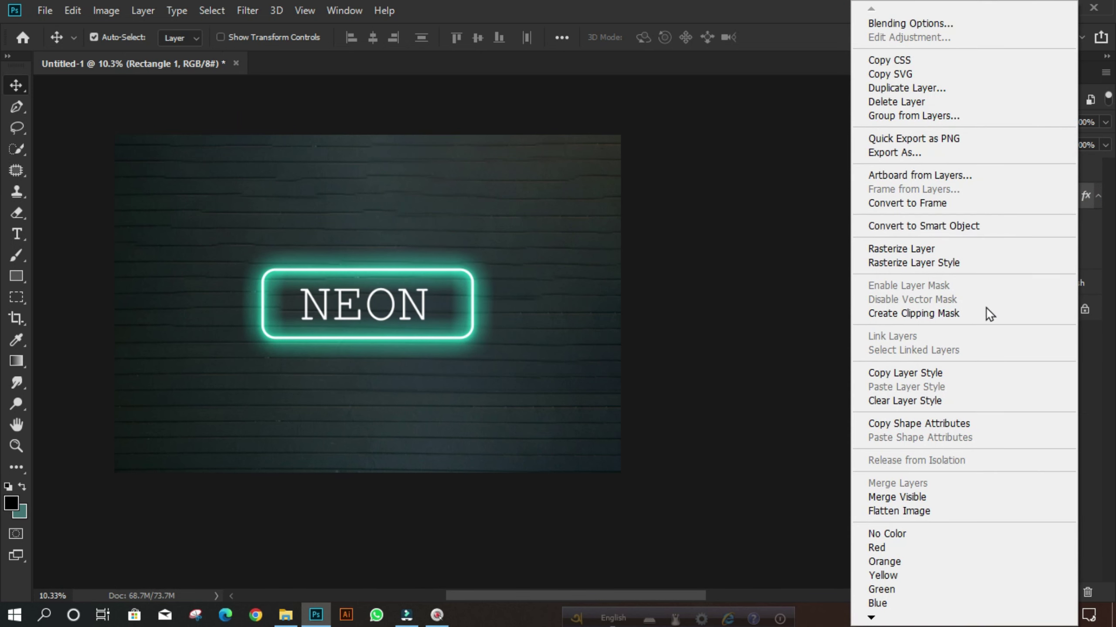
{"action": "left_click", "coordinate": [1095, 420]}
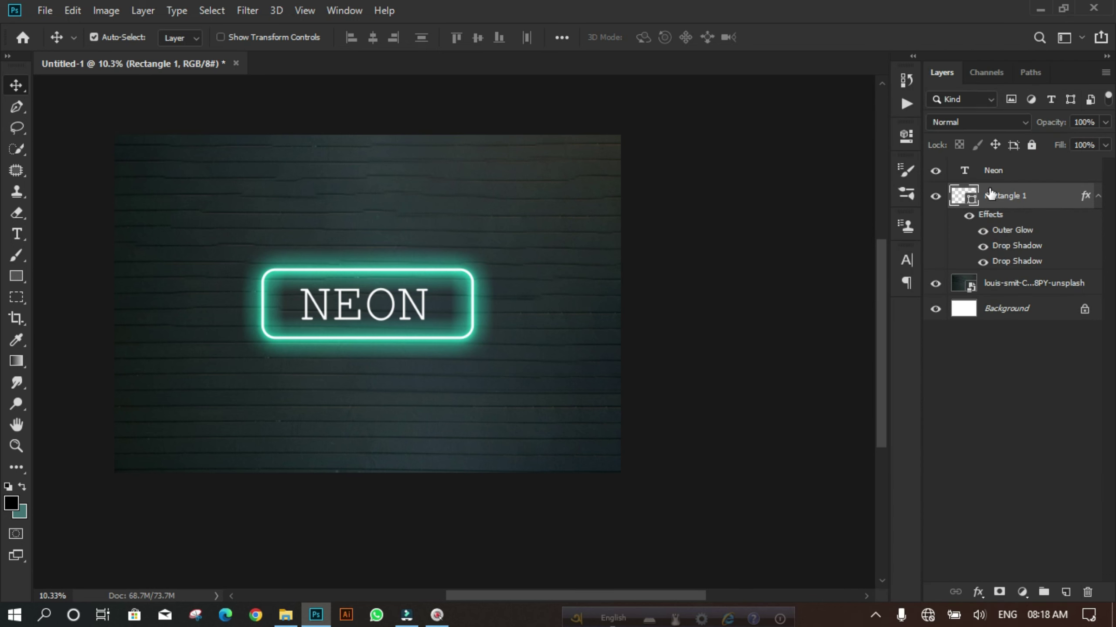
- Copy Rectangle 1's layer style and paste it onto the Neon text layer
{"action": "right_click", "coordinate": [1038, 202]}
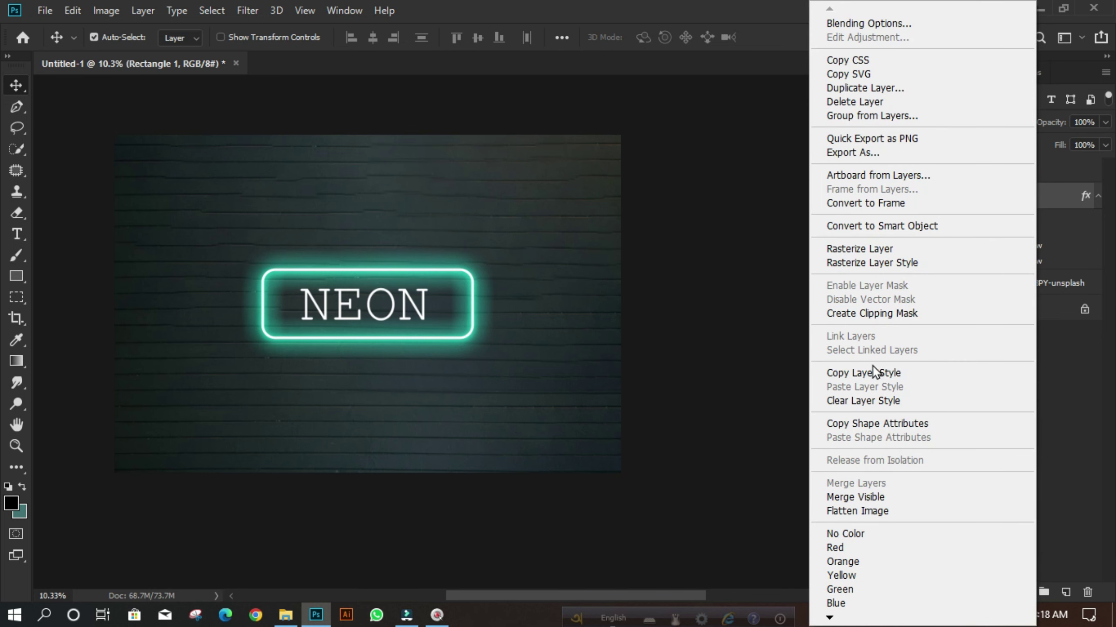
{"action": "left_click", "coordinate": [889, 373]}
{"action": "left_click", "coordinate": [1027, 169]}
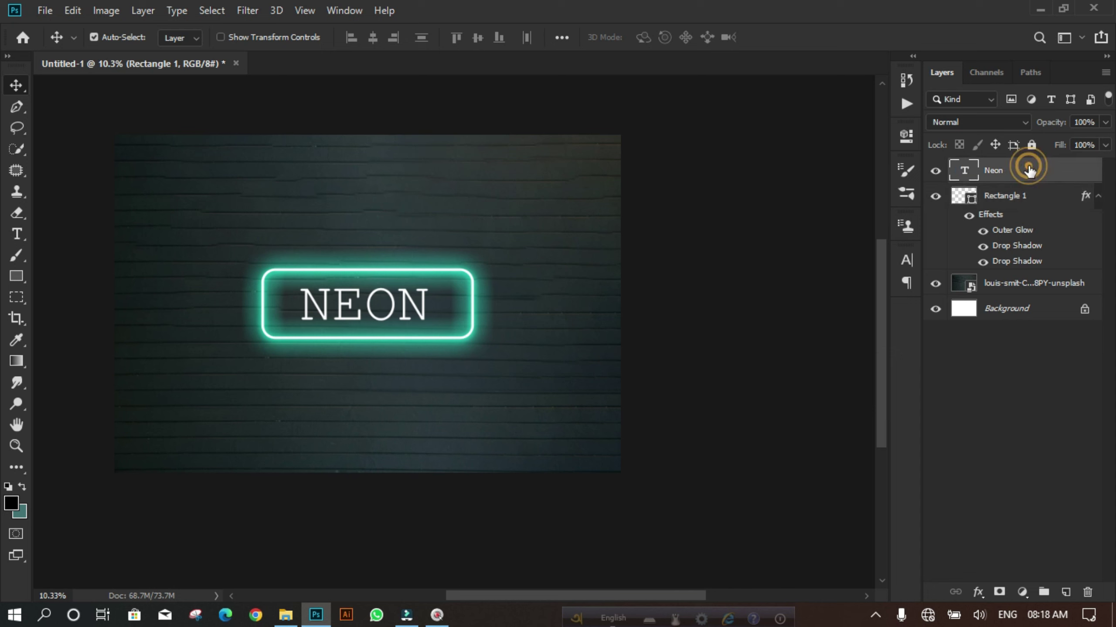
{"action": "right_click", "coordinate": [1058, 176]}
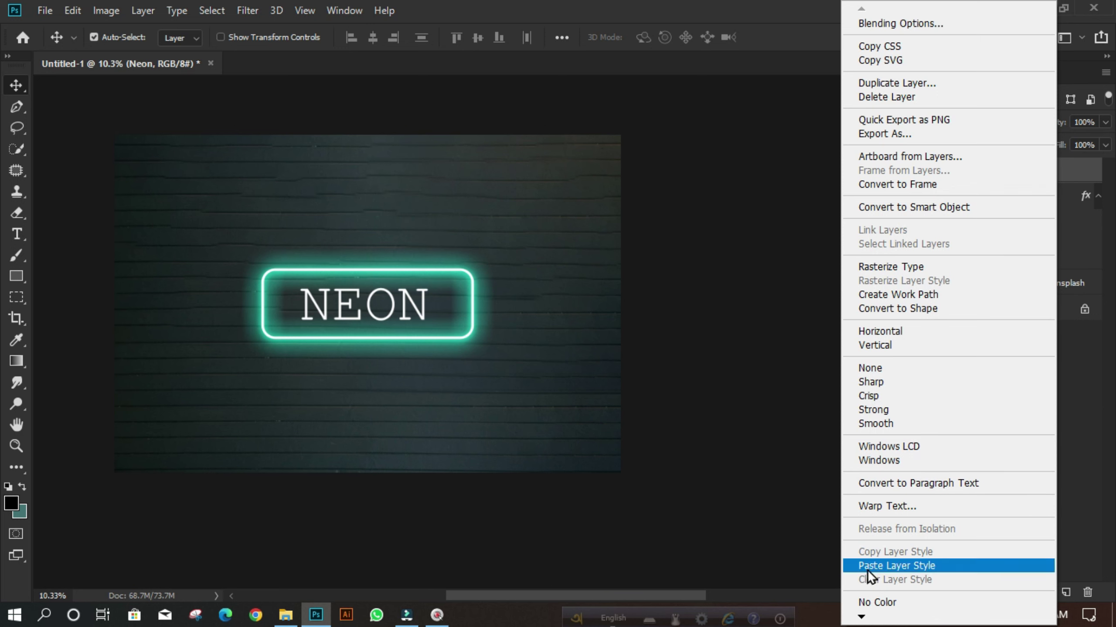
{"action": "left_click", "coordinate": [889, 567]}
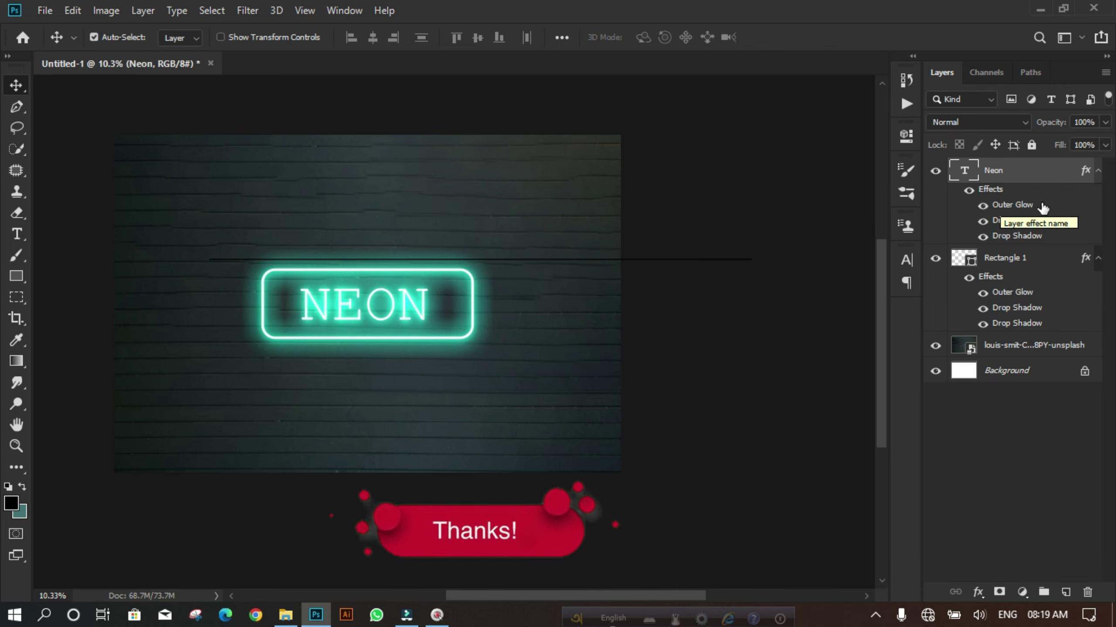
- Change the NEON text's Outer Glow colour to magenta fe00d1
{"action": "double_click", "coordinate": [1010, 210]}
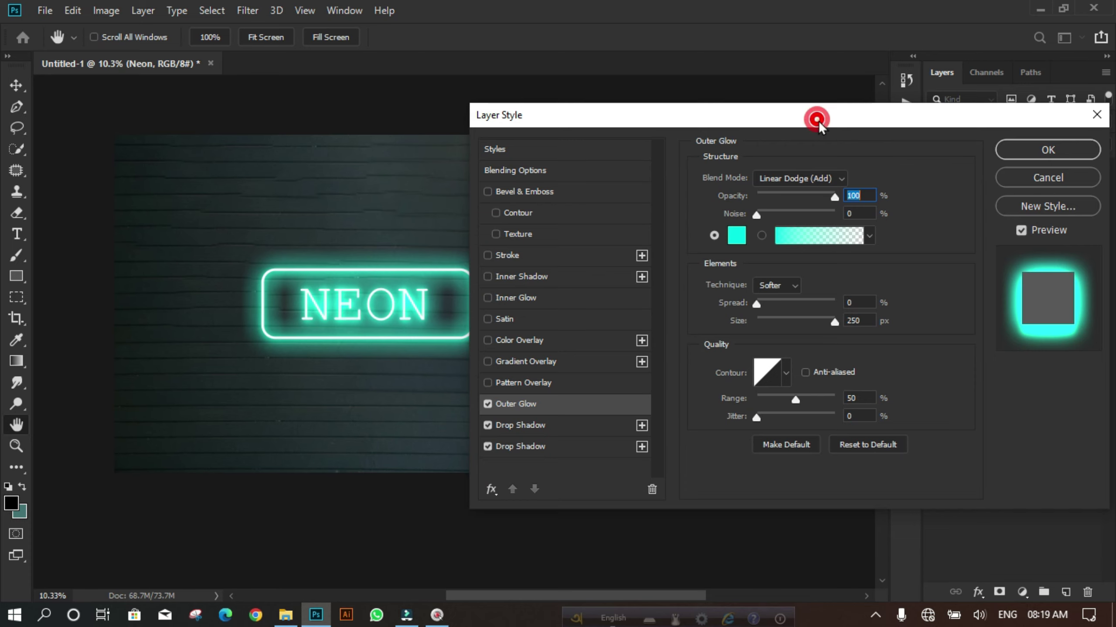
{"action": "left_click_drag", "start_coordinate": [818, 118], "coordinate": [887, 107]}
{"action": "left_click", "coordinate": [805, 224]}
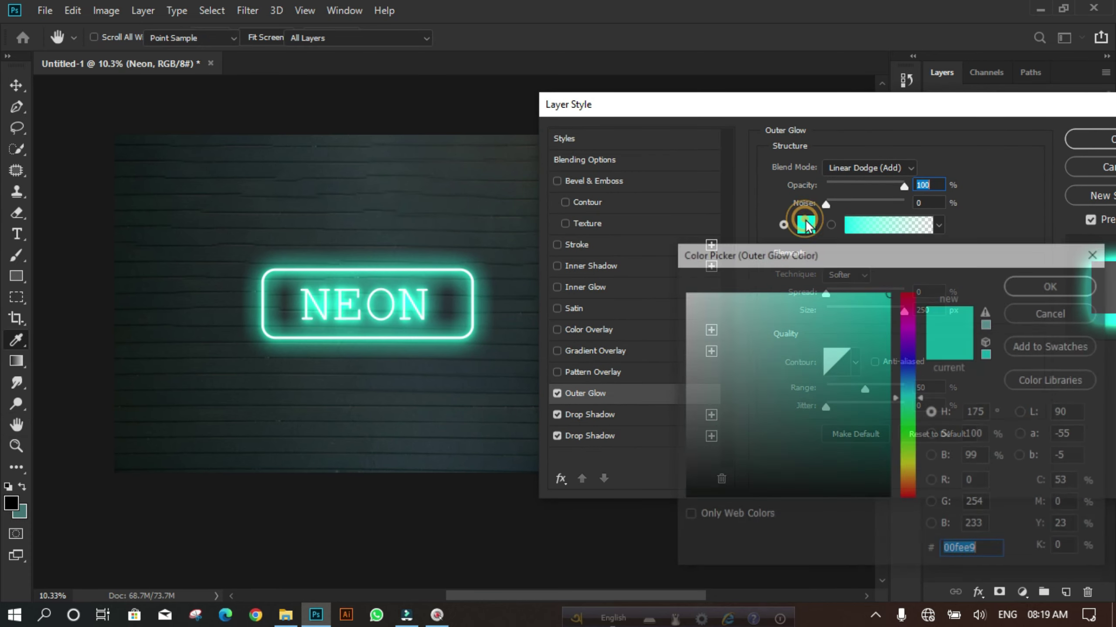
{"action": "left_click_drag", "start_coordinate": [906, 411], "coordinate": [909, 336]}
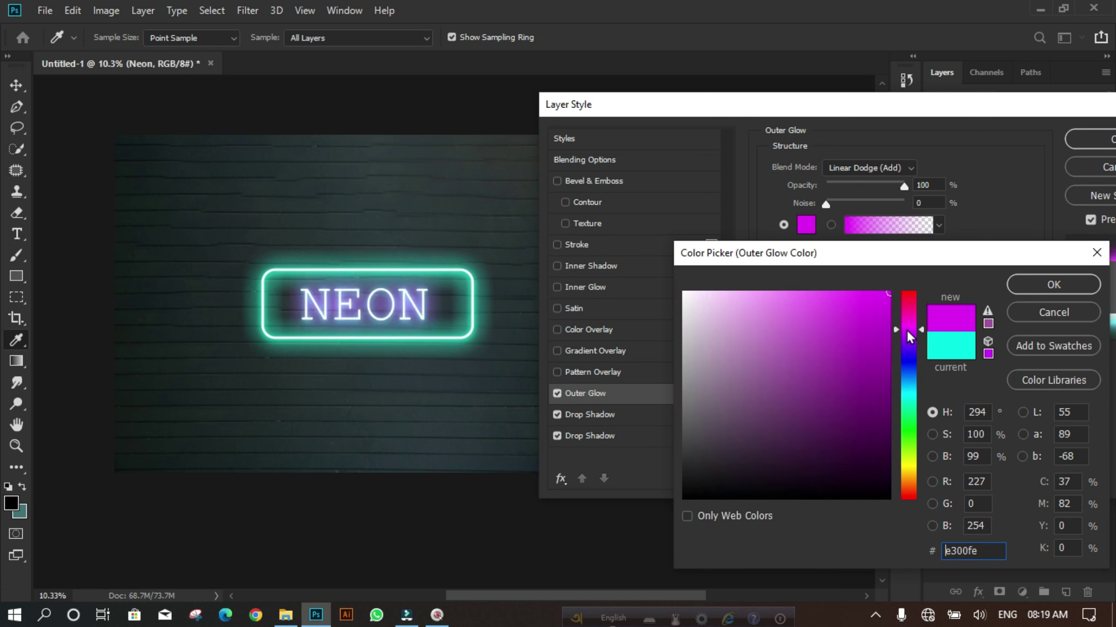
{"action": "left_click_drag", "start_coordinate": [908, 337], "coordinate": [908, 326]}
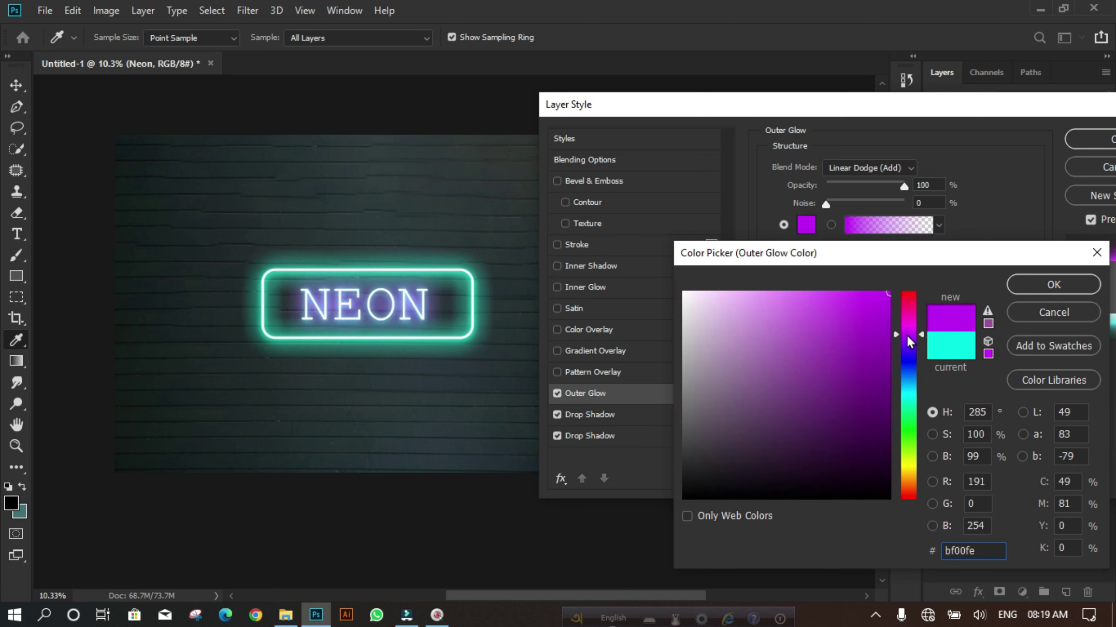
{"action": "left_click", "coordinate": [908, 321]}
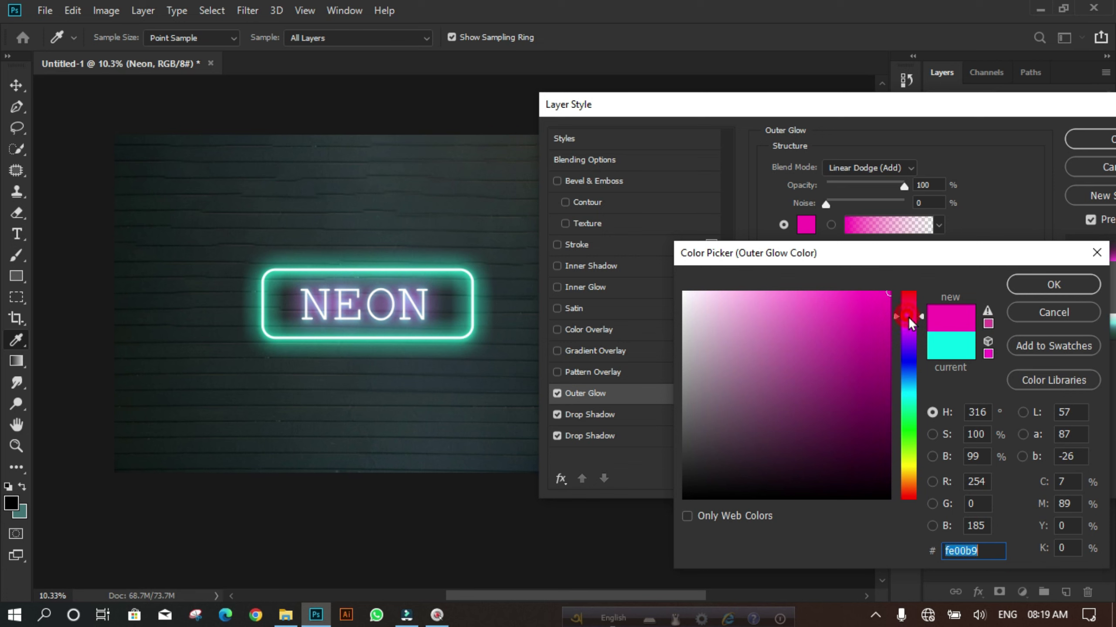
{"action": "left_click", "coordinate": [1030, 288]}
- Change the first Drop Shadow colour to purple
{"action": "left_click", "coordinate": [575, 415]}
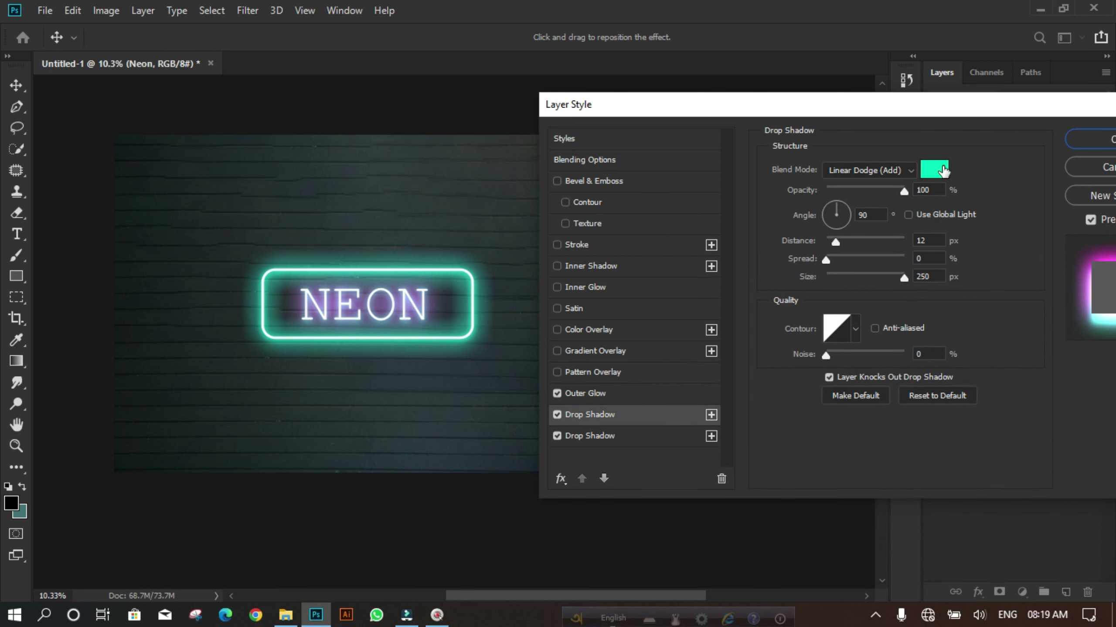
{"action": "left_click", "coordinate": [943, 170]}
{"action": "left_click_drag", "start_coordinate": [908, 401], "coordinate": [908, 341]}
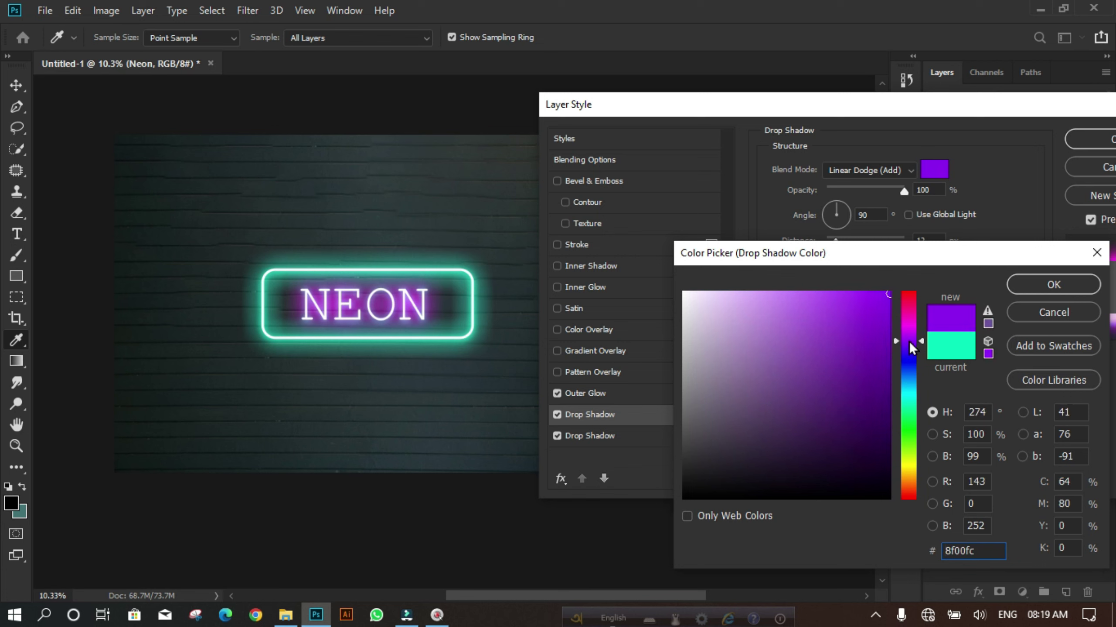
{"action": "left_click", "coordinate": [1042, 288]}
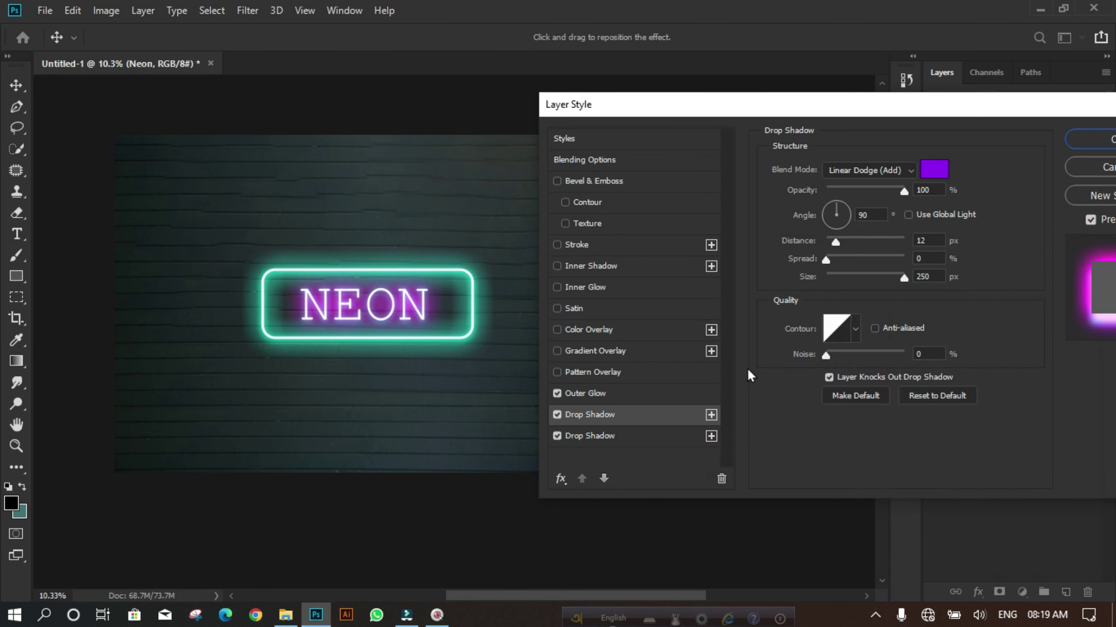
- Set the second Drop Shadow colour to purple 7d00fc and enlarge its size
{"action": "left_click", "coordinate": [642, 441]}
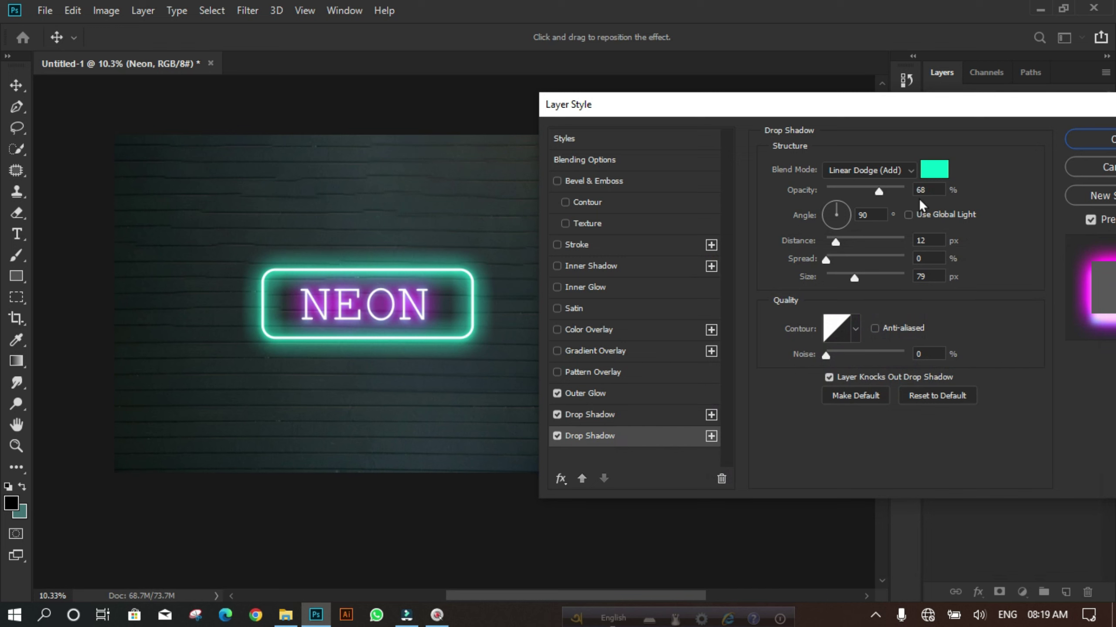
{"action": "left_click", "coordinate": [933, 173]}
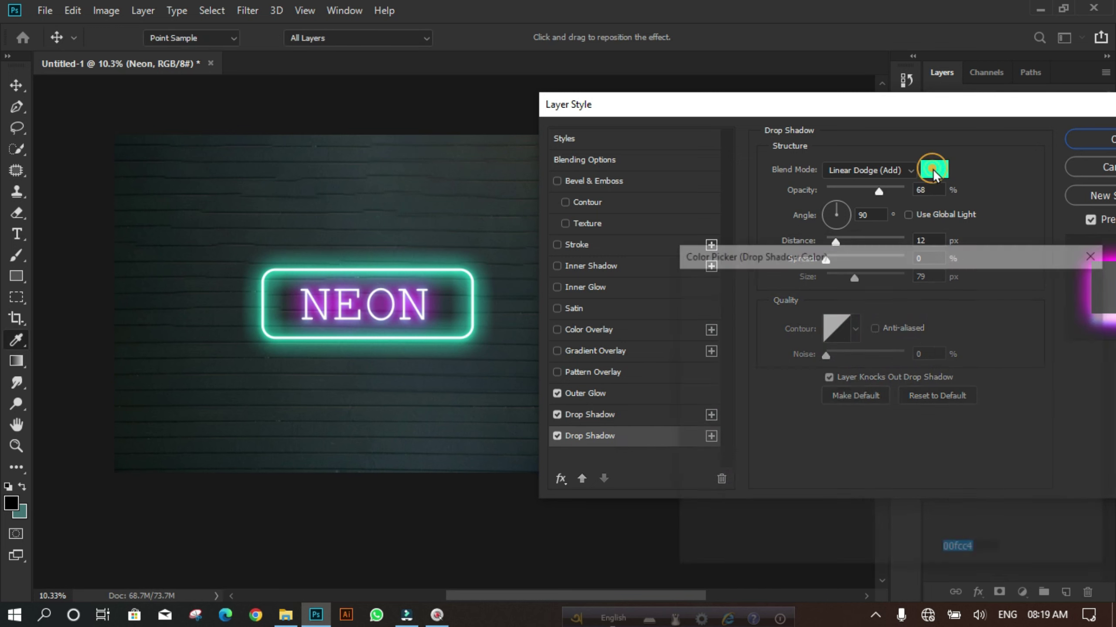
{"action": "left_click_drag", "start_coordinate": [908, 386], "coordinate": [908, 346]}
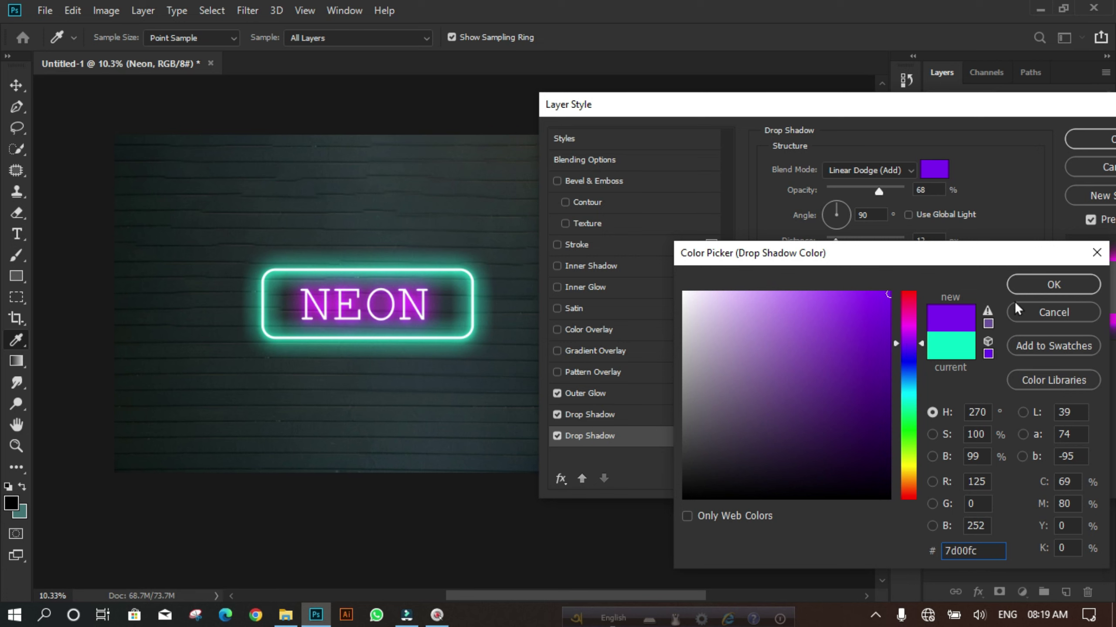
{"action": "left_click", "coordinate": [1038, 288]}
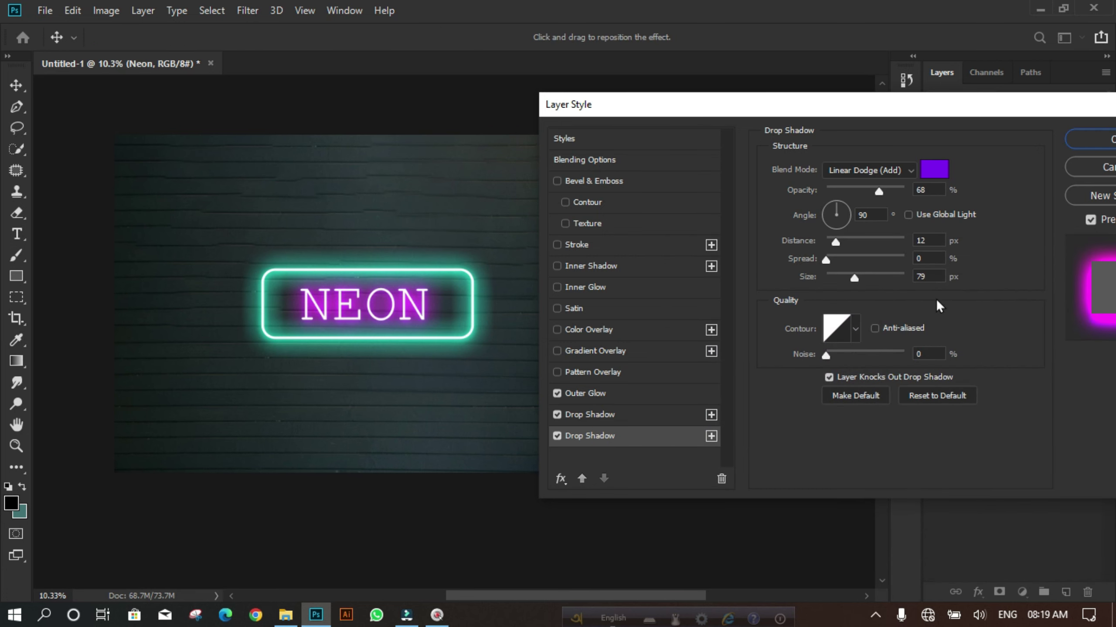
{"action": "left_click_drag", "start_coordinate": [867, 280], "coordinate": [886, 280]}
- Shrink the first Drop Shadow, set Outer Glow Size to 204 px, and apply the style
{"action": "left_click", "coordinate": [636, 415]}
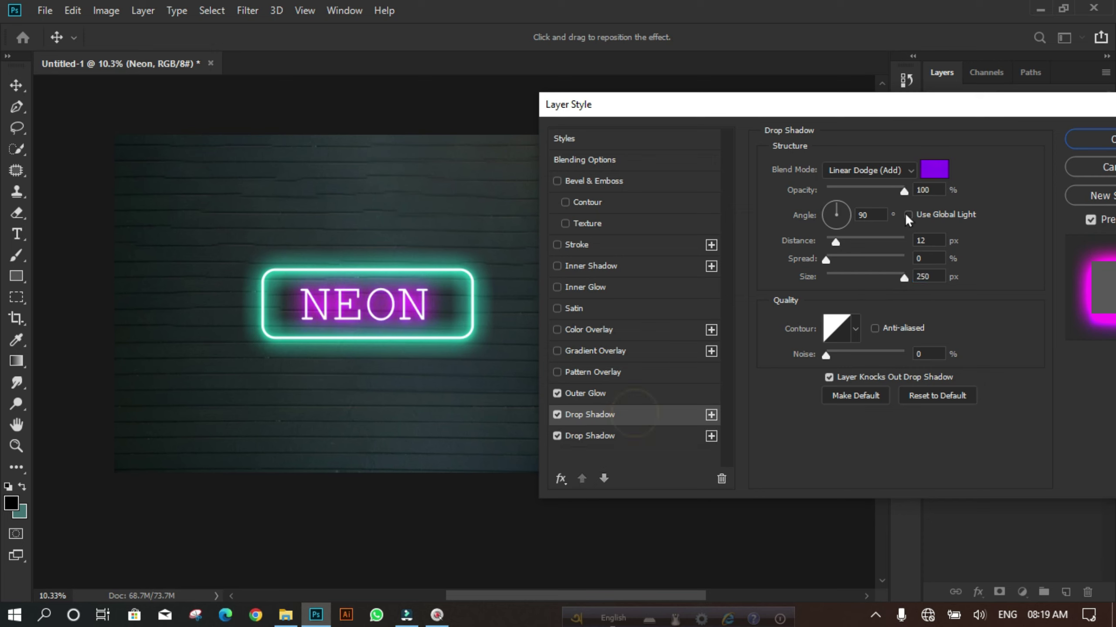
{"action": "left_click_drag", "start_coordinate": [903, 278], "coordinate": [847, 279]}
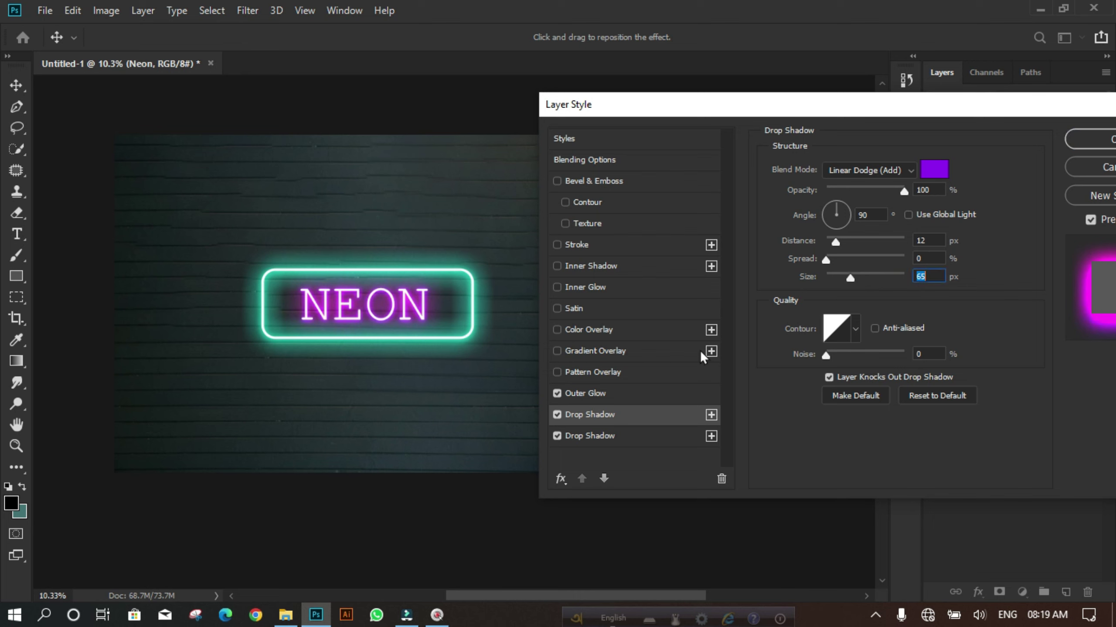
{"action": "left_click", "coordinate": [626, 393]}
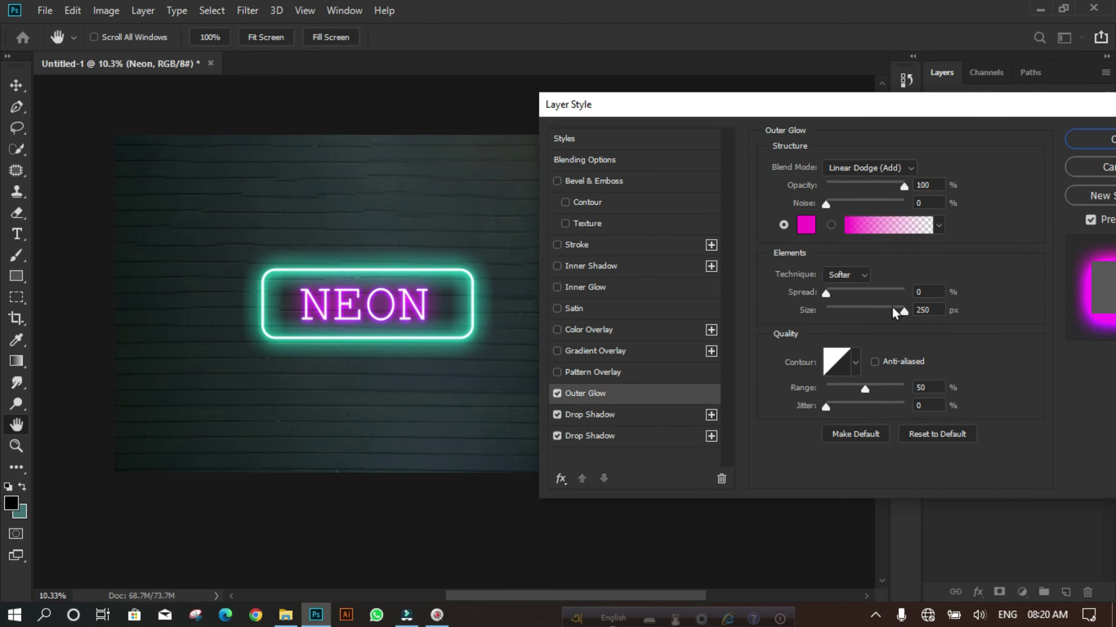
{"action": "mouse_move", "coordinate": [891, 307]}
{"action": "left_mouse_down"}
{"action": "mouse_move", "coordinate": [864, 311]}
{"action": "mouse_move", "coordinate": [889, 311]}
{"action": "left_mouse_up"}
{"action": "left_click_drag", "start_coordinate": [886, 309], "coordinate": [893, 310]}
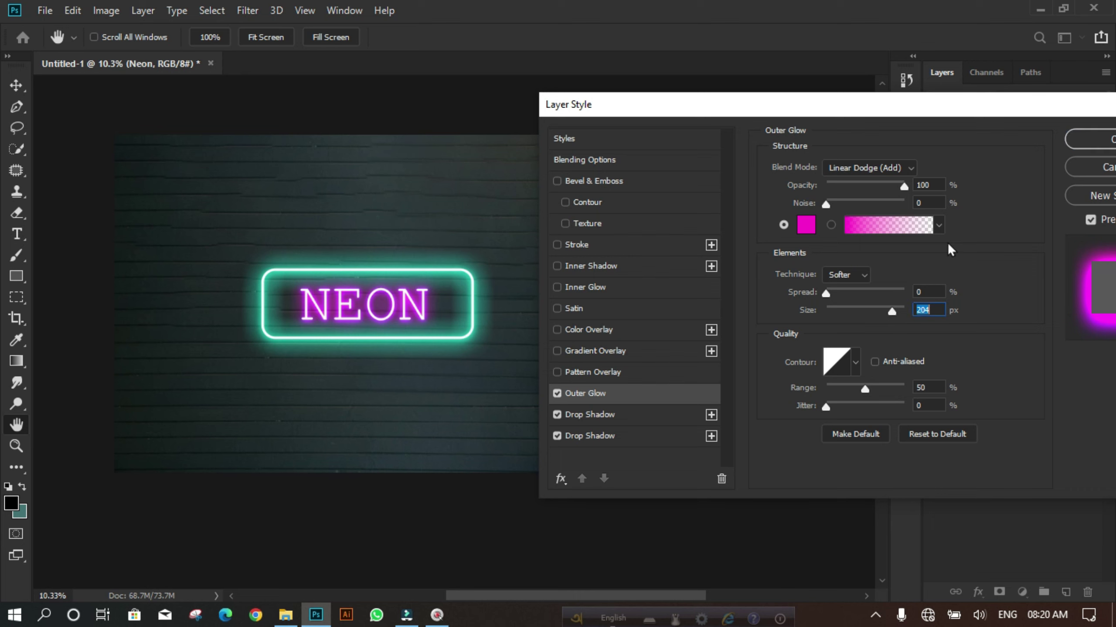
{"action": "left_click_drag", "start_coordinate": [1059, 113], "coordinate": [973, 112]}
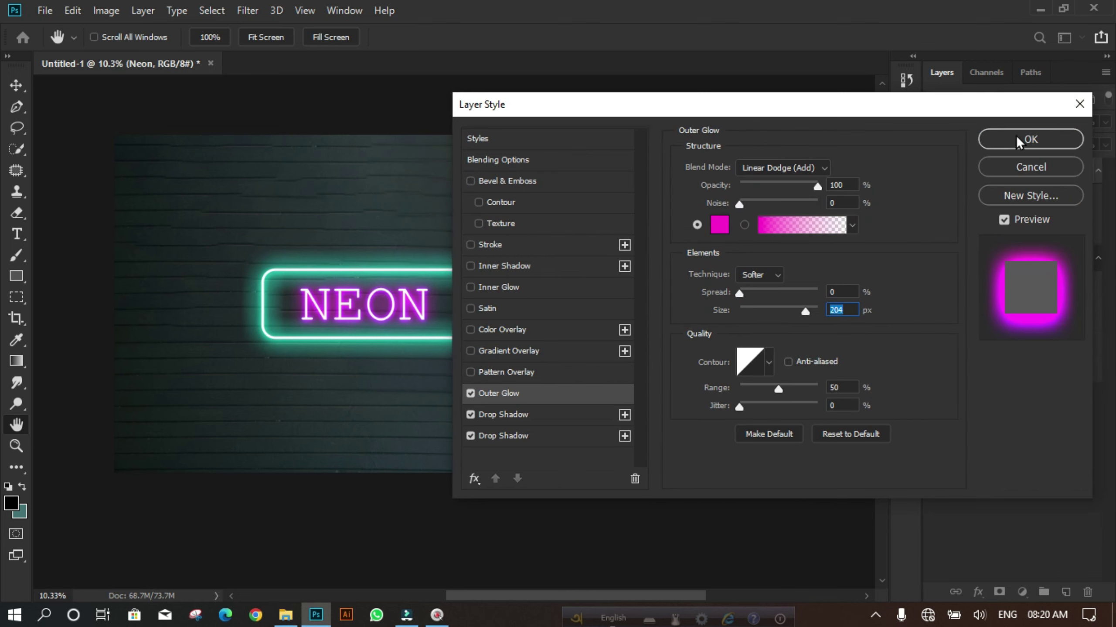
{"action": "left_click", "coordinate": [991, 140]}
- Scale the NEON text up to about 105% with Free Transform
{"action": "scroll", "coordinate": [393, 324], "scroll_direction": "up", "scroll_amount": 1}
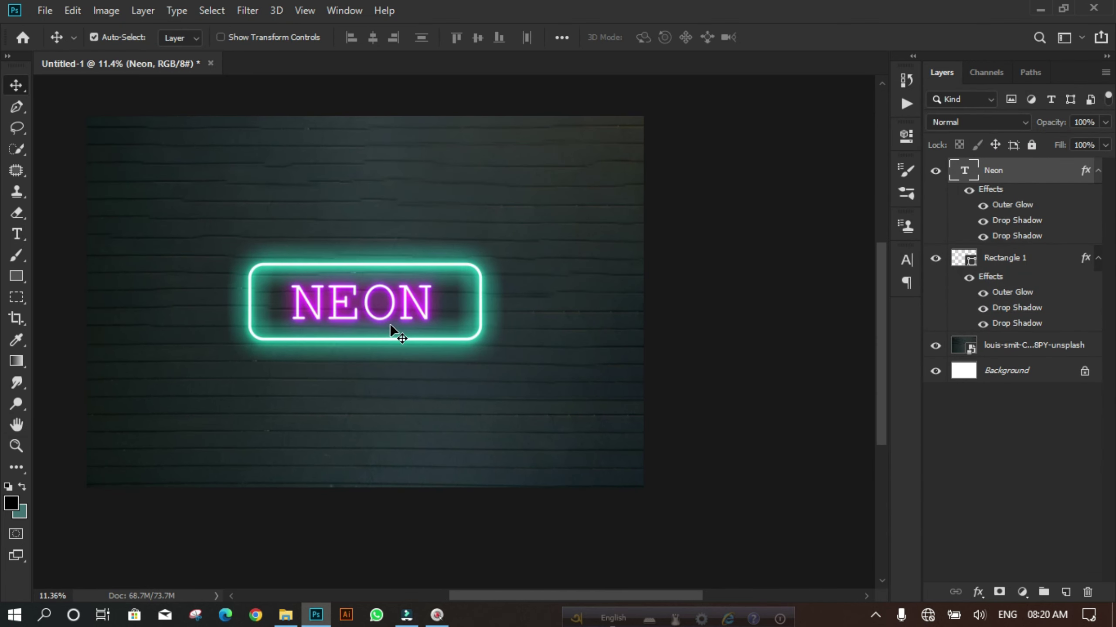
{"action": "scroll", "coordinate": [390, 325], "scroll_direction": "up", "scroll_amount": 1}
{"action": "key", "text": "ctrl+t"}
{"action": "left_click_drag", "start_coordinate": [435, 373], "coordinate": [442, 378]}
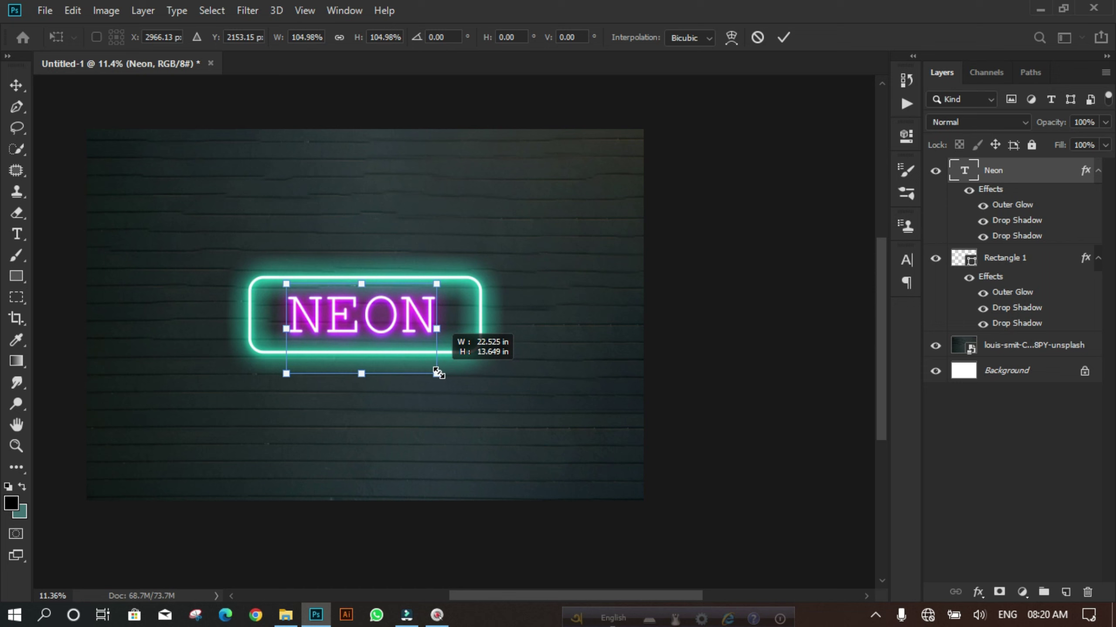
{"action": "type", "text": "296"}
{"action": "key", "text": "Return"}
{"action": "scroll", "coordinate": [500, 378], "scroll_direction": "down", "scroll_amount": 1}
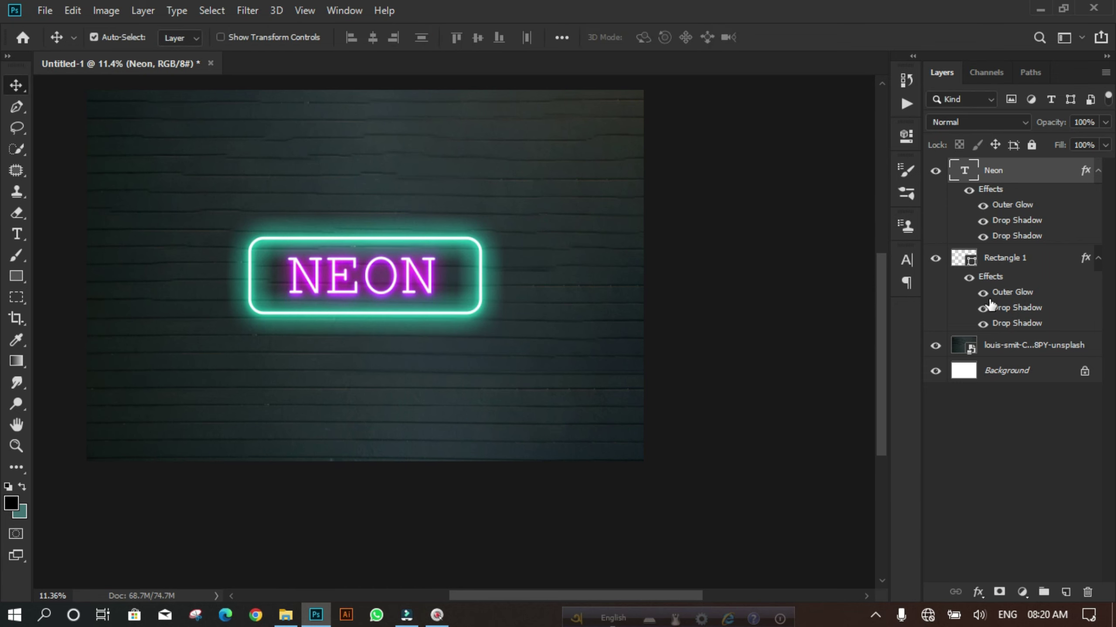
- Set Rectangle 1's Outer Glow colour to green 00fecb
{"action": "left_click", "coordinate": [1006, 291]}
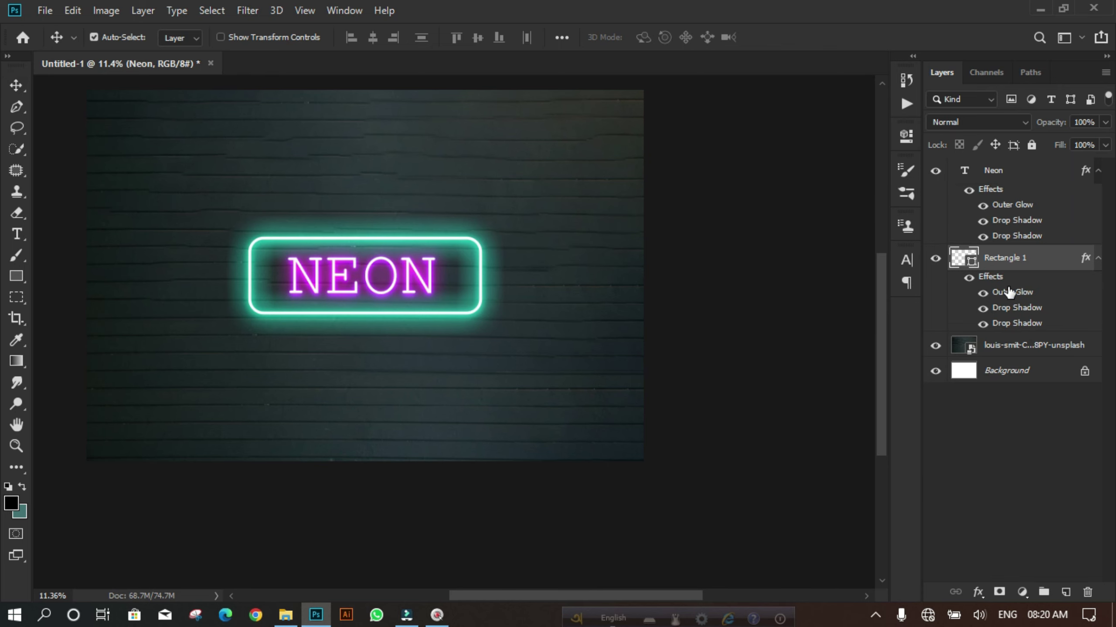
{"action": "double_click", "coordinate": [1008, 292]}
{"action": "left_click_drag", "start_coordinate": [780, 106], "coordinate": [876, 104]}
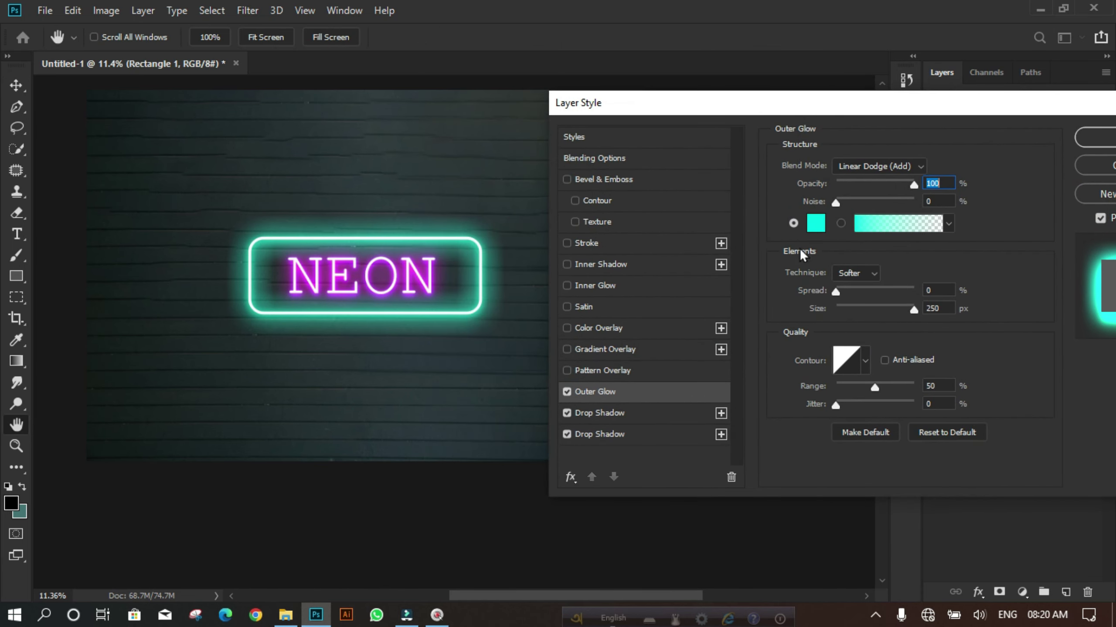
{"action": "left_click", "coordinate": [814, 221]}
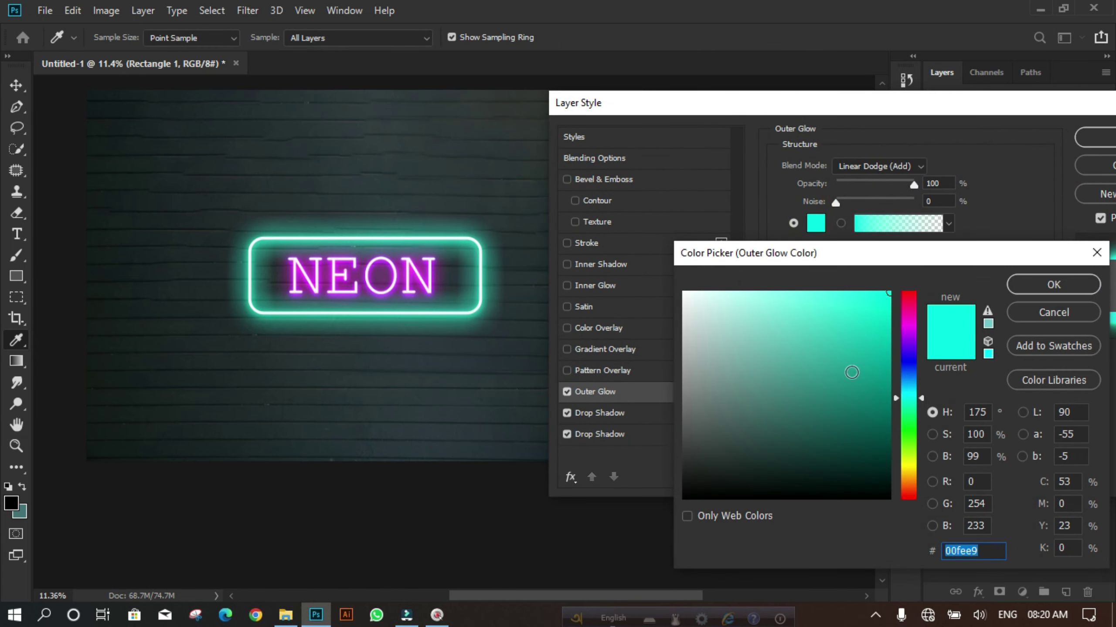
{"action": "mouse_move", "coordinate": [911, 402]}
{"action": "left_mouse_down"}
{"action": "mouse_move", "coordinate": [910, 415]}
{"action": "mouse_move", "coordinate": [910, 405]}
{"action": "left_mouse_up"}
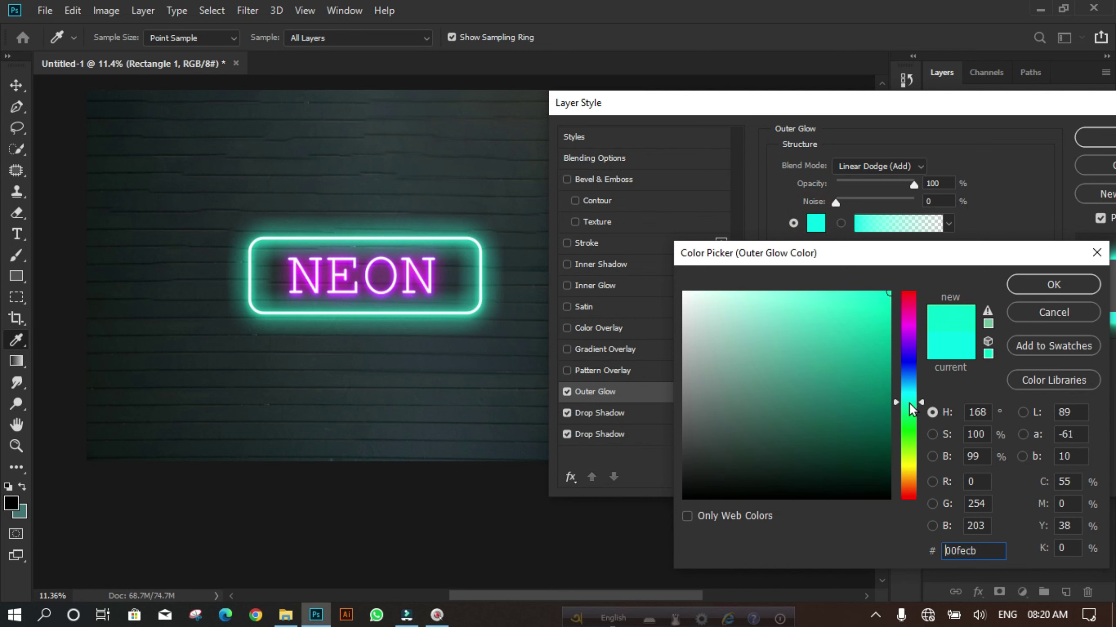
{"action": "left_click", "coordinate": [1067, 290]}
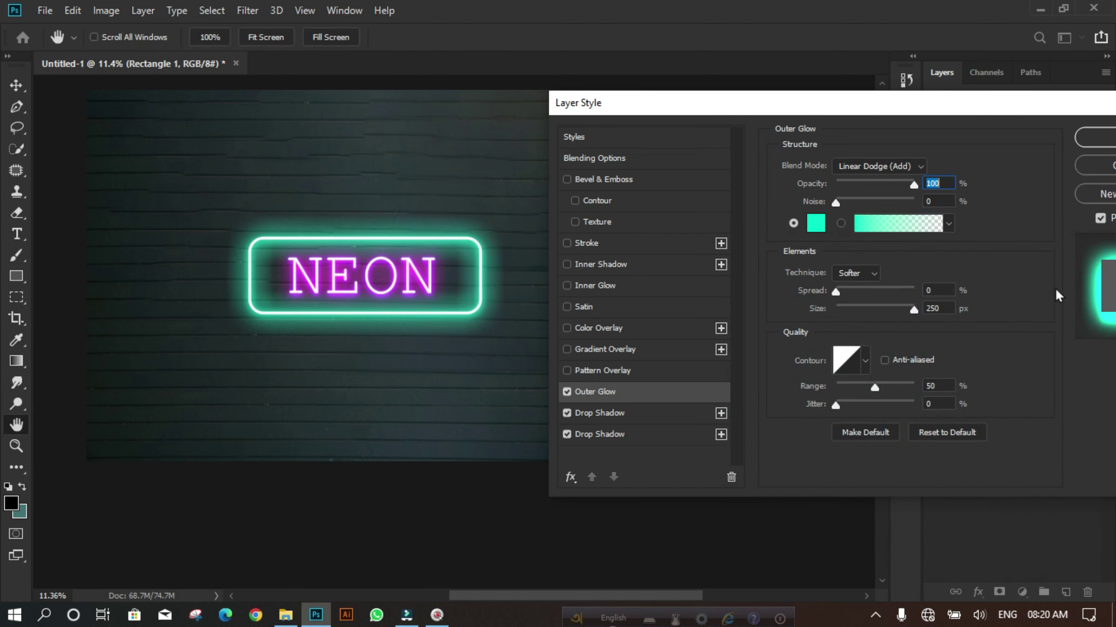
- Set the rectangle's first Drop Shadow colour to green 00fc5f
{"action": "left_click", "coordinate": [649, 412]}
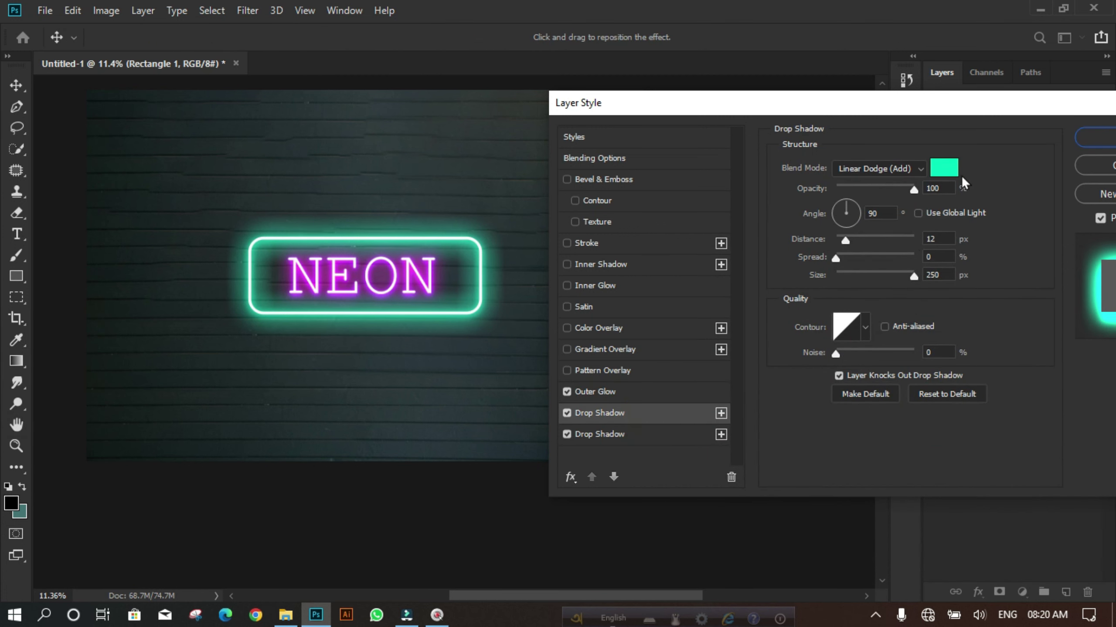
{"action": "left_click", "coordinate": [948, 171]}
{"action": "left_click_drag", "start_coordinate": [902, 405], "coordinate": [905, 420]}
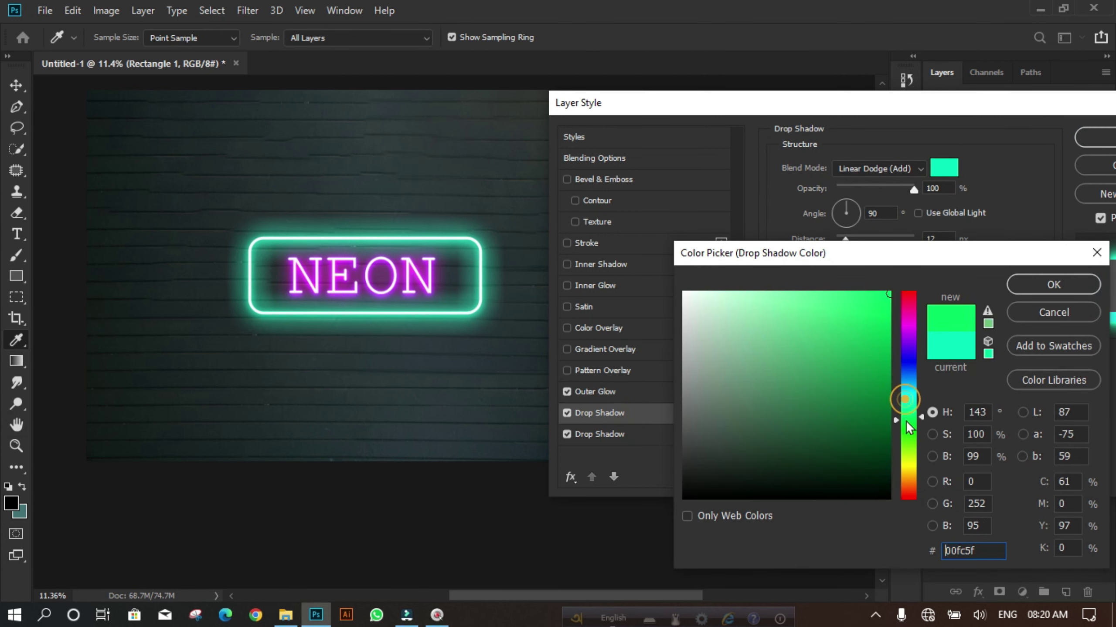
{"action": "left_click", "coordinate": [1058, 284]}
- Set the second Drop Shadow colour to cyan-green 00fc94 and apply the layer style
{"action": "left_click", "coordinate": [617, 440]}
{"action": "left_click", "coordinate": [838, 375]}
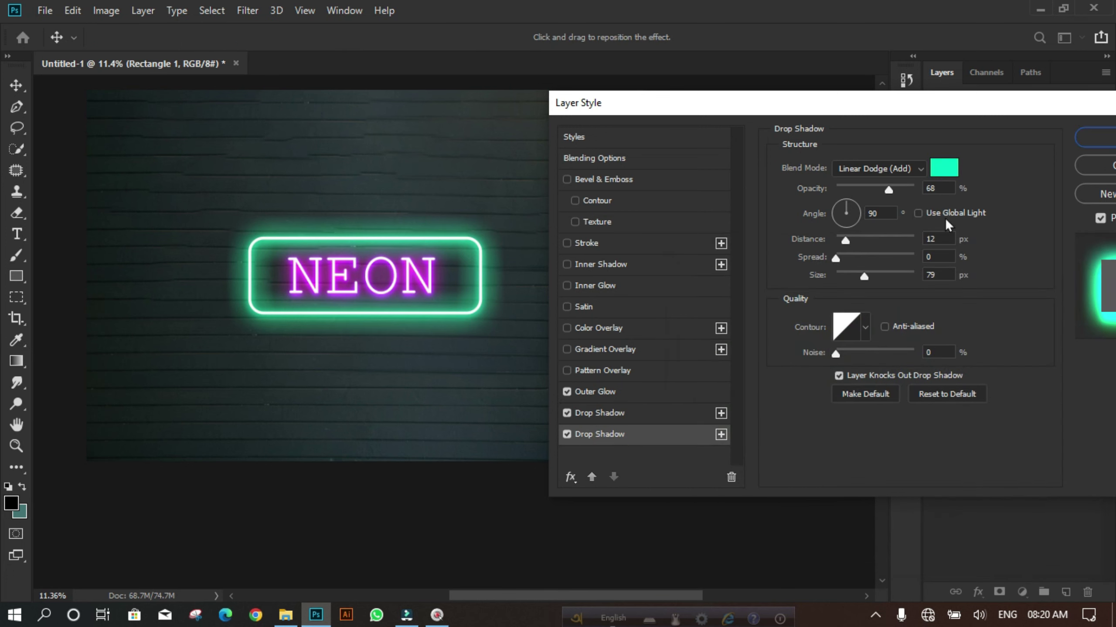
{"action": "left_click", "coordinate": [944, 167]}
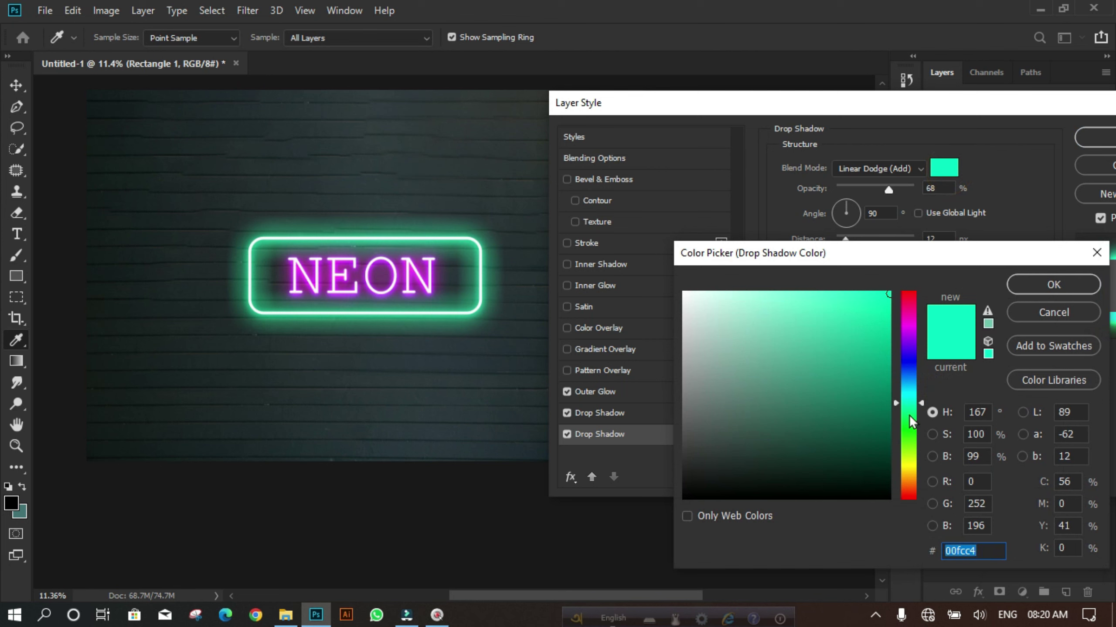
{"action": "left_click", "coordinate": [909, 415]}
{"action": "left_click_drag", "start_coordinate": [909, 431], "coordinate": [908, 410]}
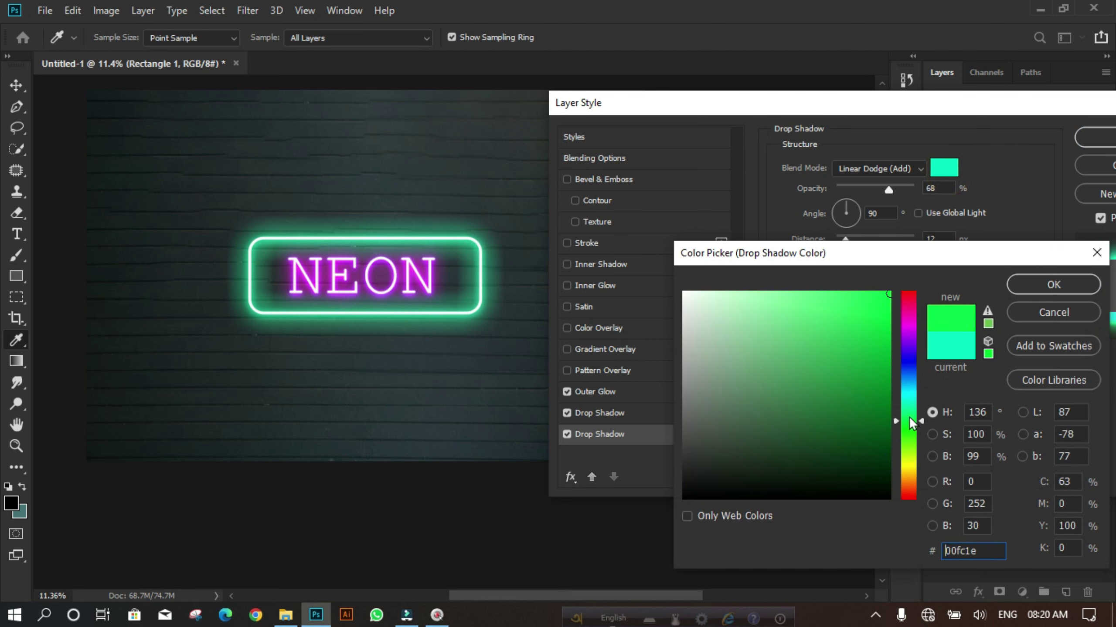
{"action": "left_click_drag", "start_coordinate": [946, 261], "coordinate": [892, 261]}
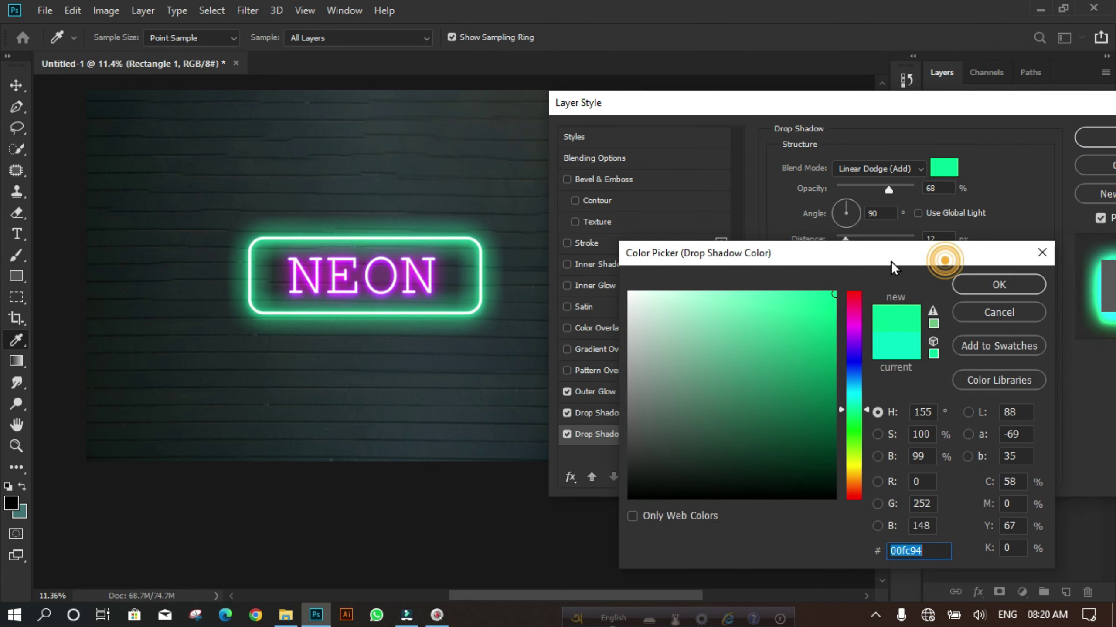
{"action": "left_click", "coordinate": [985, 283]}
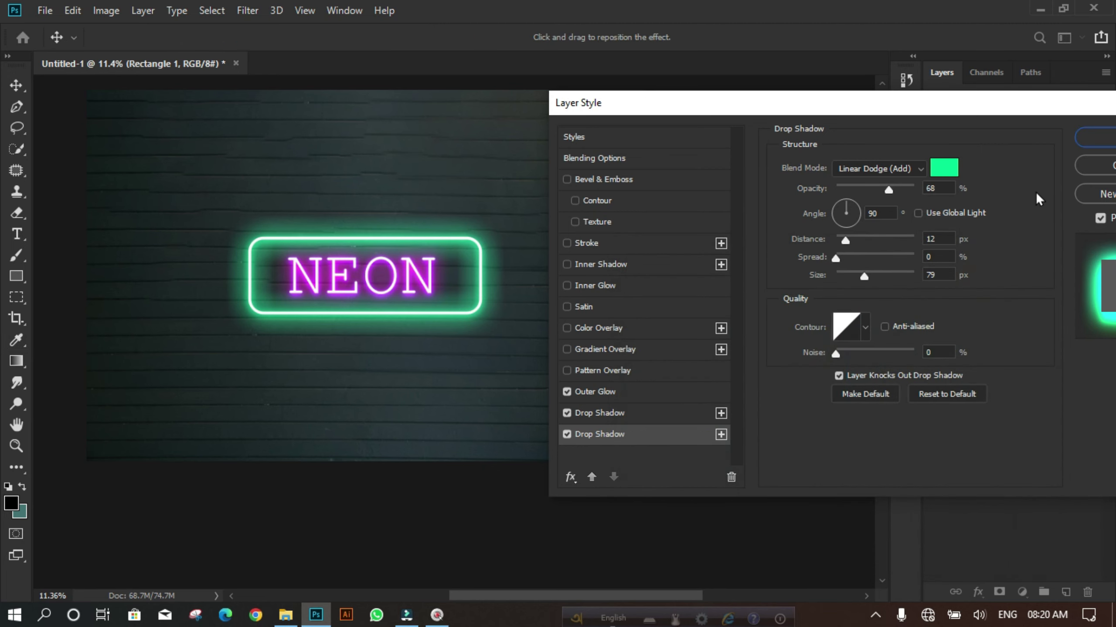
{"action": "left_click", "coordinate": [1100, 139]}
- Zoom the canvas out and select the louis-smit unsplash brick-wall layer
{"action": "scroll", "coordinate": [420, 329], "scroll_direction": "down", "scroll_amount": 2}
{"action": "scroll", "coordinate": [438, 329], "scroll_direction": "down", "scroll_amount": 2}
{"action": "scroll", "coordinate": [460, 349], "scroll_direction": "up", "scroll_amount": 2}
{"action": "scroll", "coordinate": [415, 319], "scroll_direction": "up", "scroll_amount": 1}
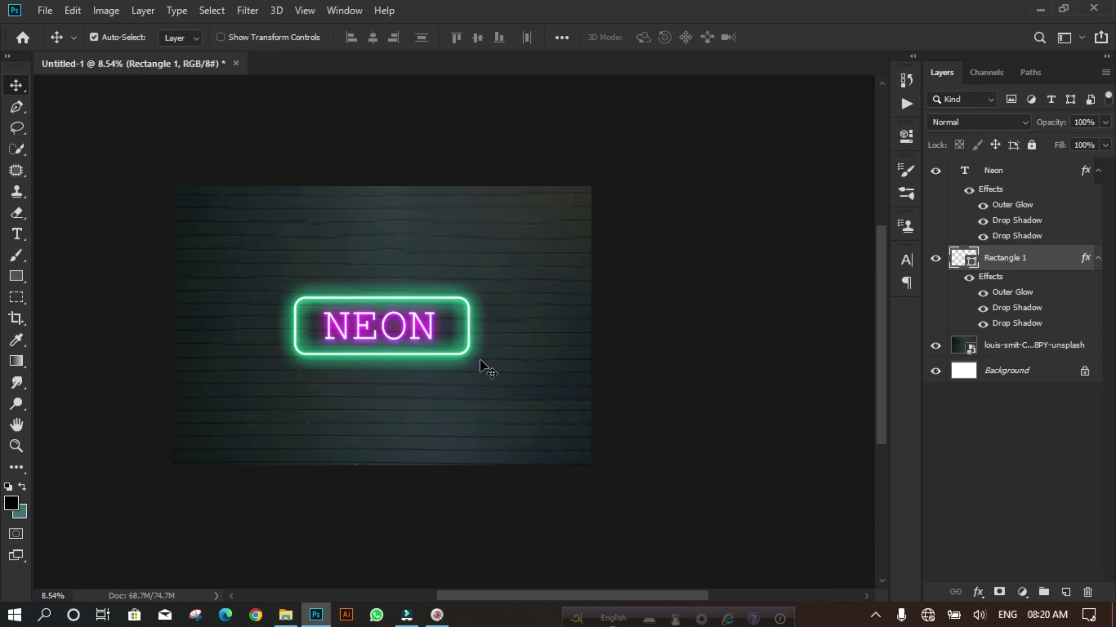
{"action": "scroll", "coordinate": [485, 366], "scroll_direction": "up", "scroll_amount": 2}
{"action": "scroll", "coordinate": [488, 373], "scroll_direction": "down", "scroll_amount": 1}
{"action": "scroll", "coordinate": [244, 381], "scroll_direction": "up", "scroll_amount": 1}
{"action": "key", "text": "alt"}
{"action": "scroll", "coordinate": [606, 373], "scroll_direction": "down", "scroll_amount": 1}
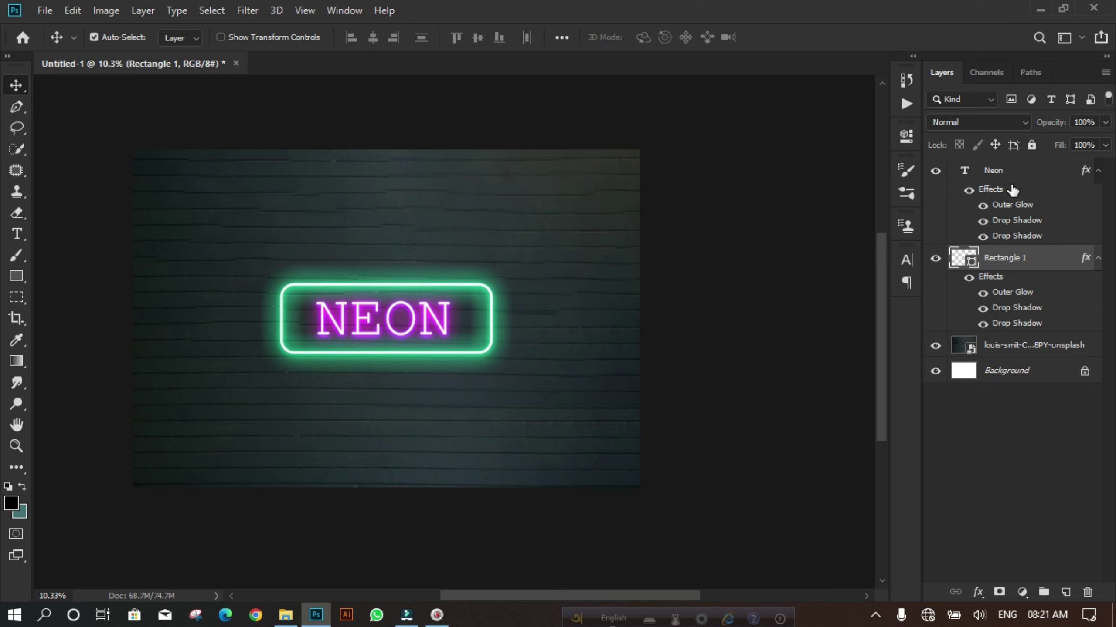
{"action": "left_click", "coordinate": [1056, 351]}
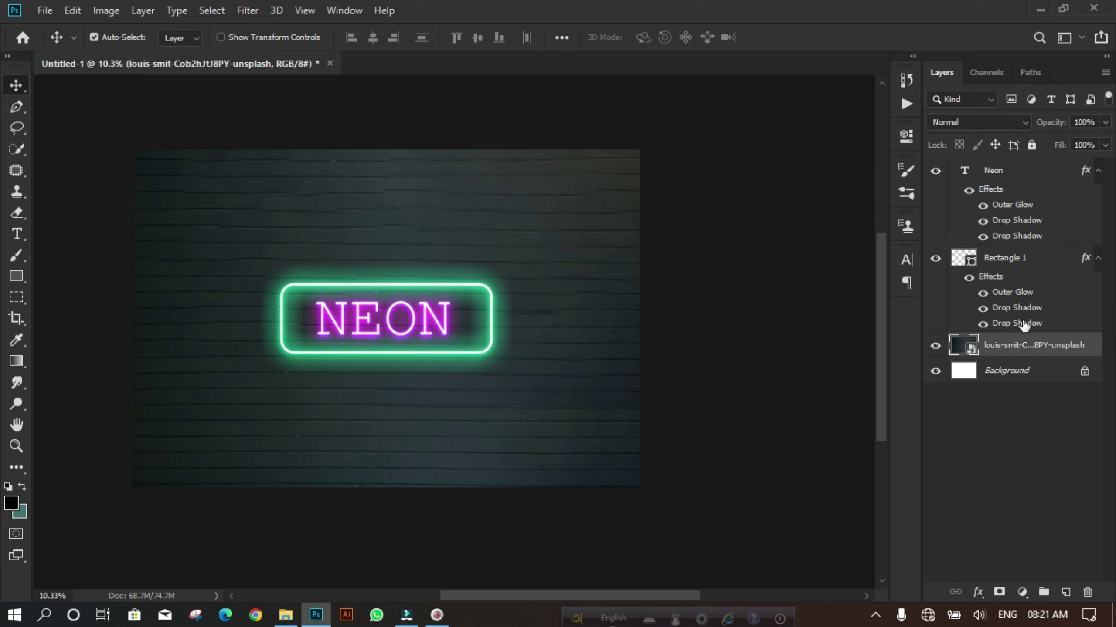
- Add an empty Layer 1, pick the Brush, and set the foreground colour to 101416
{"action": "left_click", "coordinate": [1057, 594]}
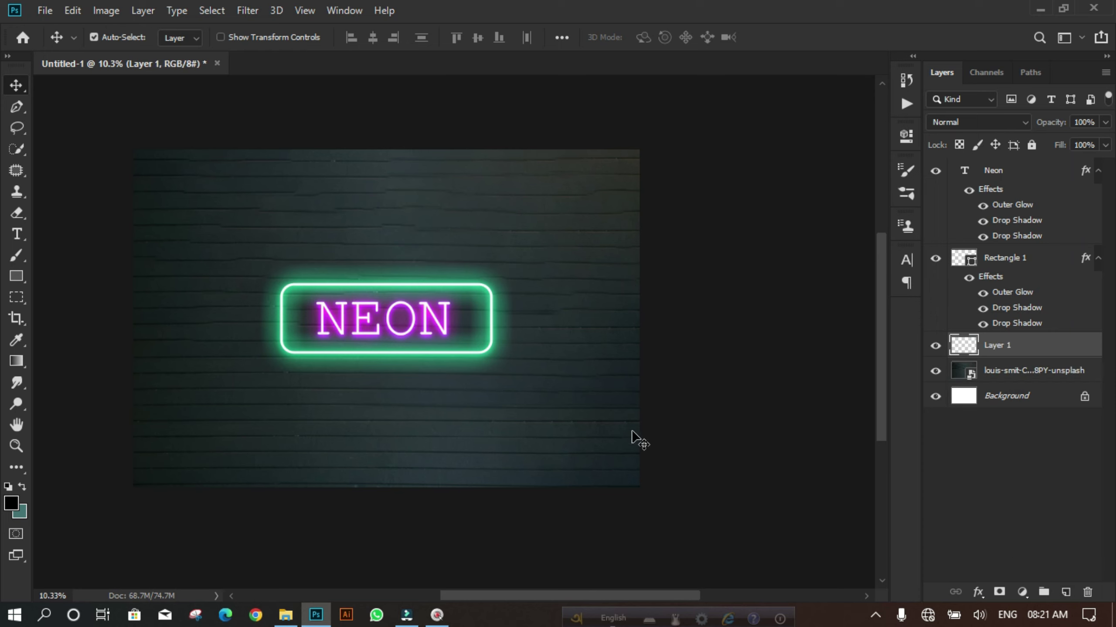
{"action": "left_click", "coordinate": [15, 256]}
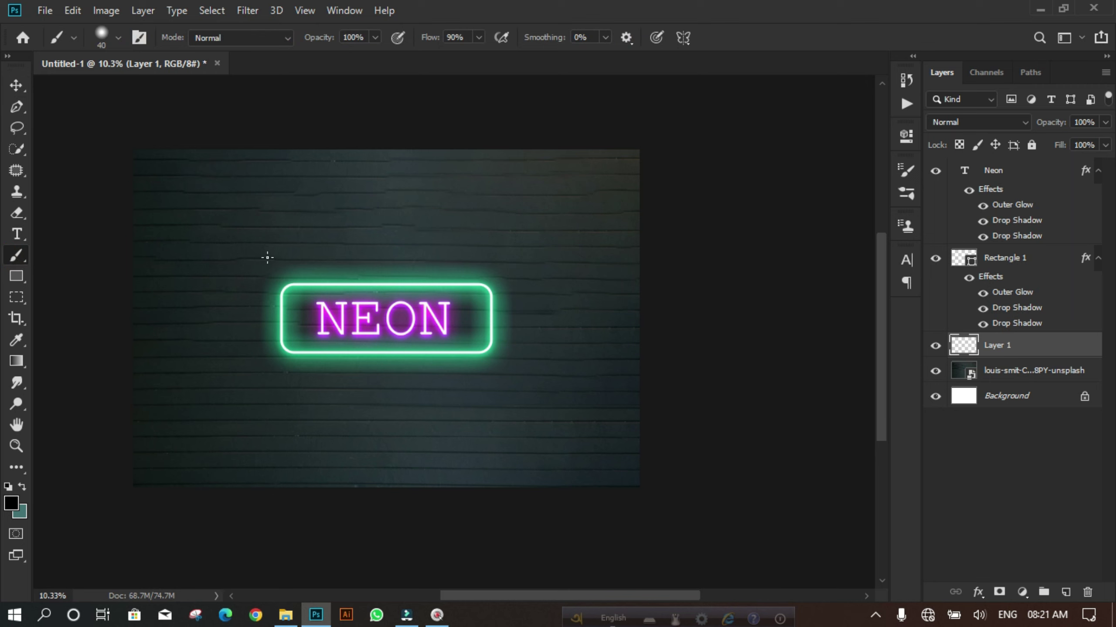
{"action": "left_click", "coordinate": [11, 505]}
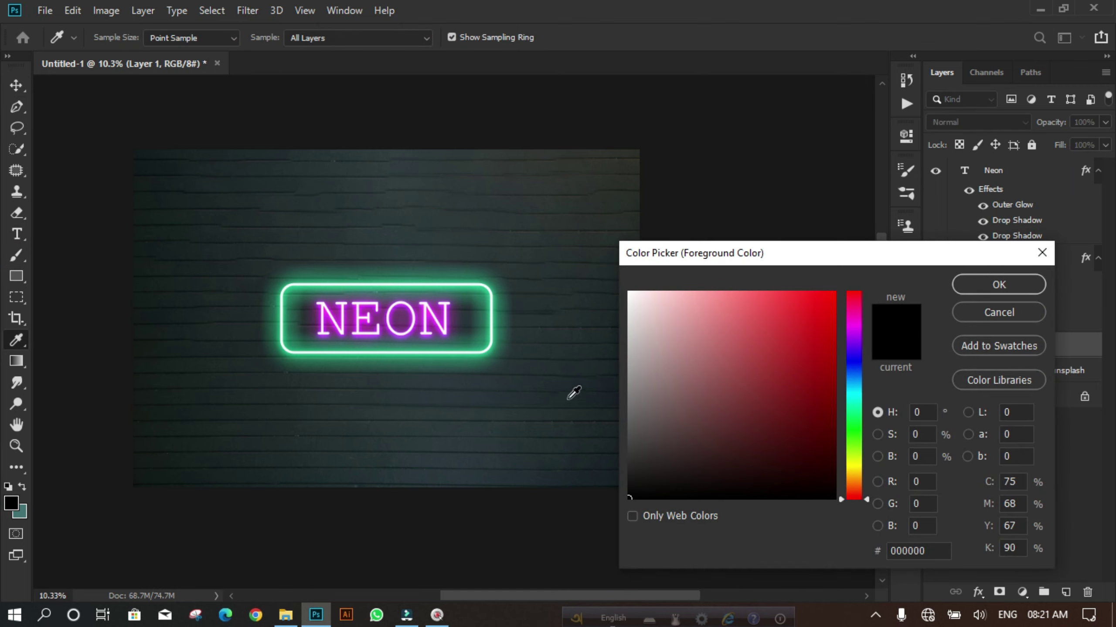
{"action": "left_click", "coordinate": [559, 371]}
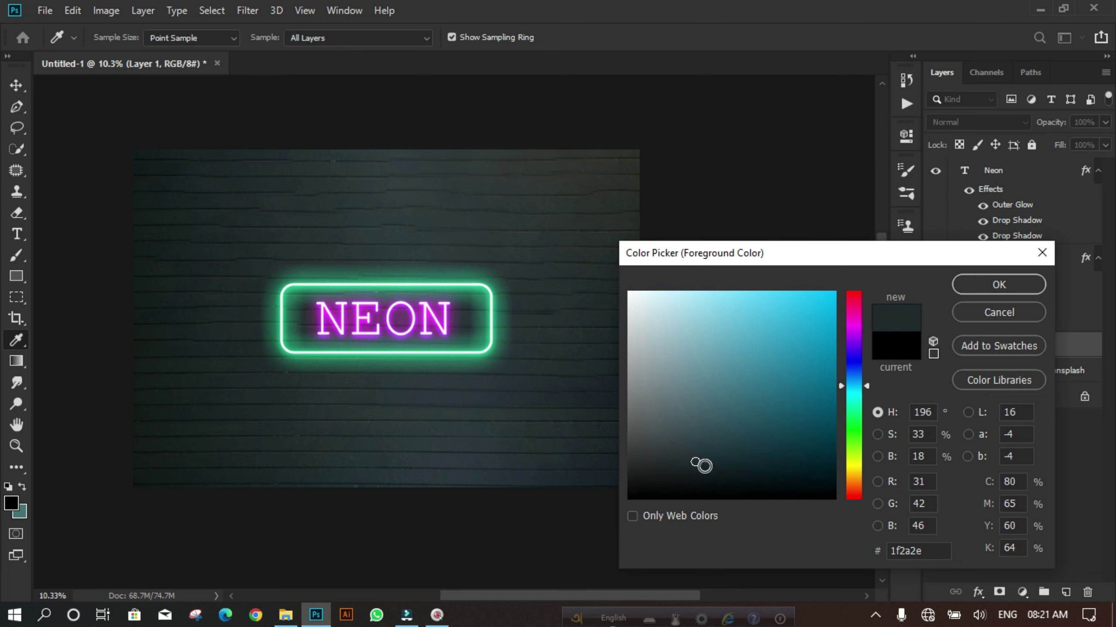
{"action": "left_click_drag", "start_coordinate": [688, 461], "coordinate": [685, 481]}
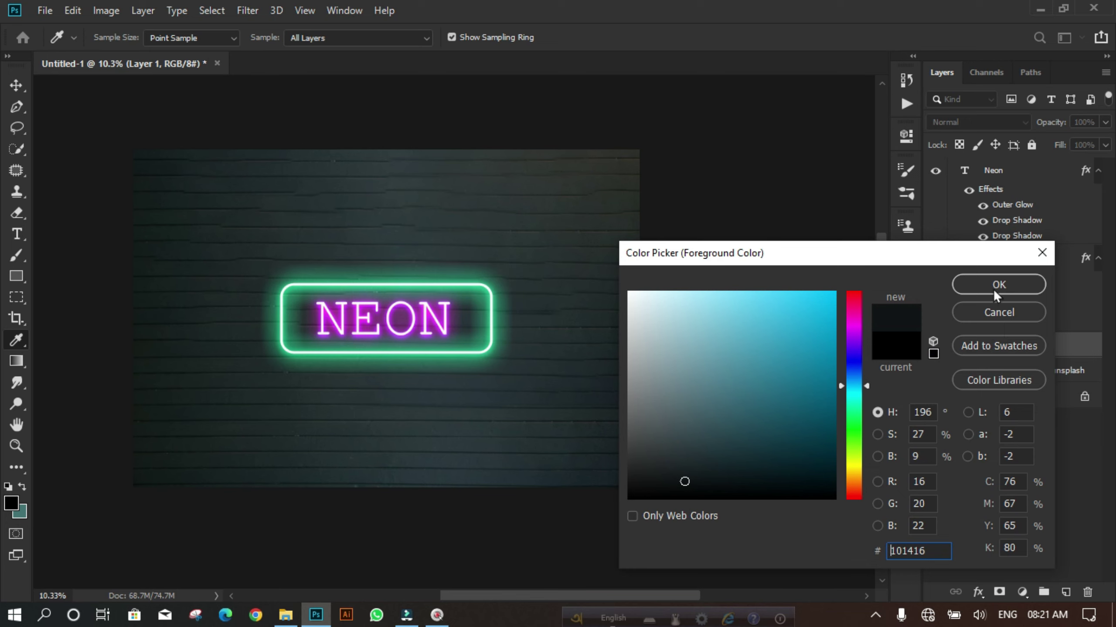
{"action": "left_click", "coordinate": [993, 290]}
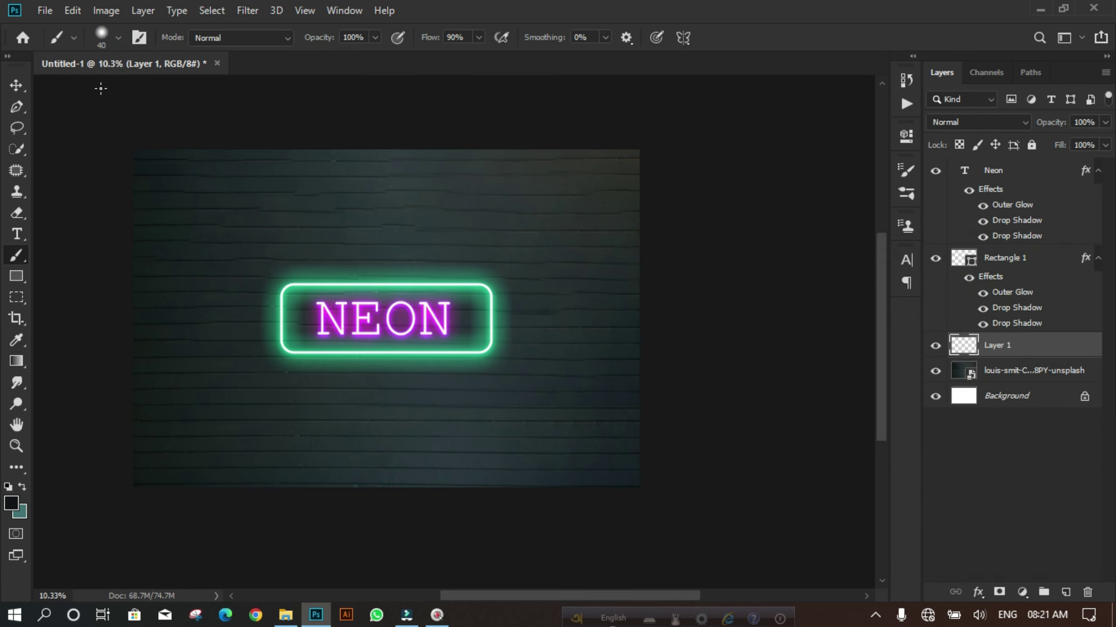
- Set the brush to 0% hardness and enlarge it to about 2800 px
{"action": "left_click", "coordinate": [119, 38]}
{"action": "left_click_drag", "start_coordinate": [112, 124], "coordinate": [68, 130]}
{"action": "left_click", "coordinate": [110, 91]}
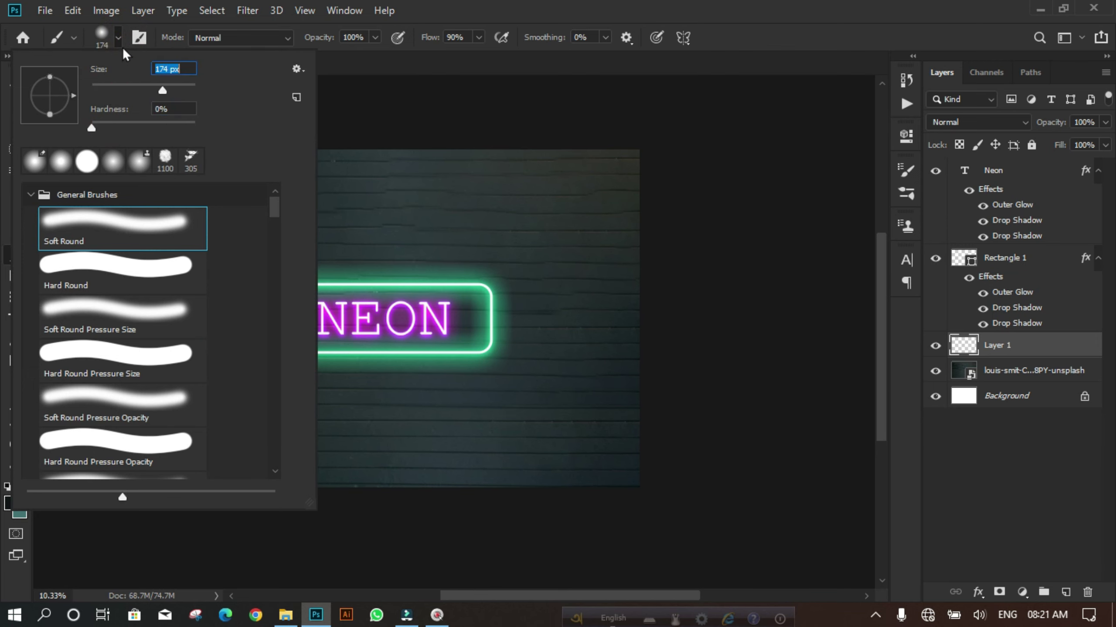
{"action": "left_click", "coordinate": [118, 38]}
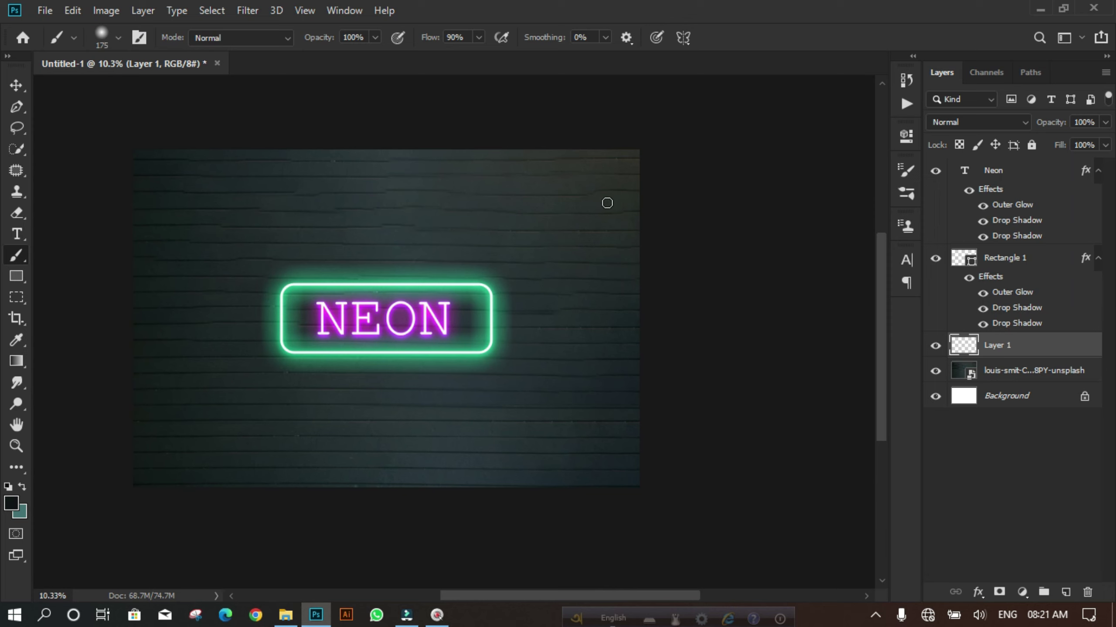
{"action": "key", "text": "bracketright"}
{"action": "key", "text": "bracketright"}
{"action": "key", "text": "bracketright"}
{"action": "key", "text": "bracketright"}
{"action": "key", "text": "bracketright"}
{"action": "key", "text": "bracketright"}
{"action": "key", "text": "bracketright"}
{"action": "key", "text": "bracketright"}
{"action": "key", "text": "bracketright"}
{"action": "key", "text": "bracketright"}
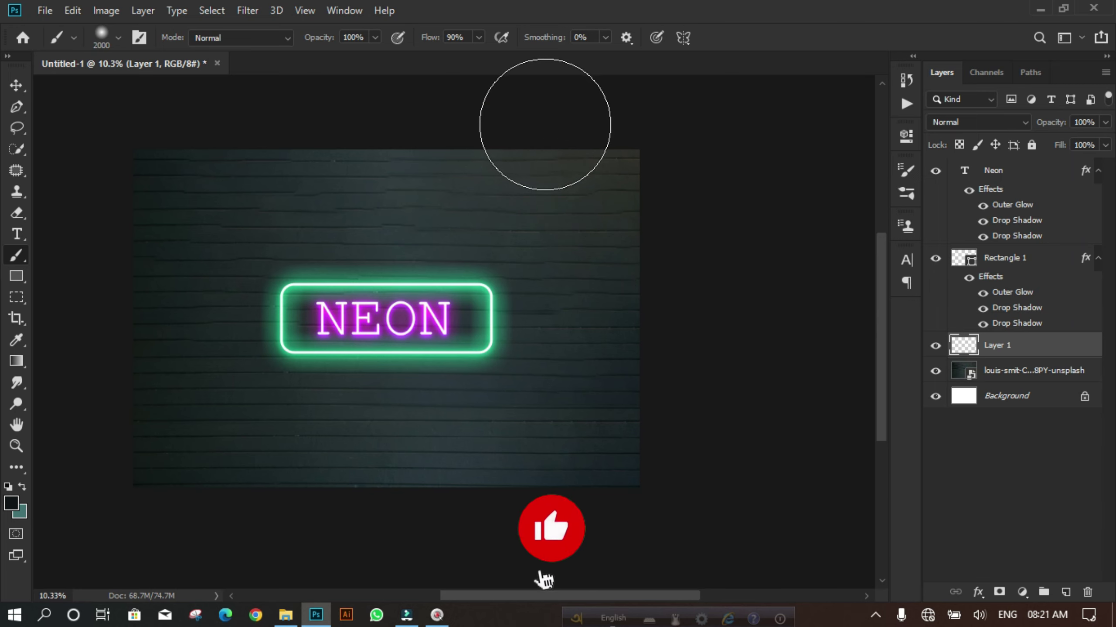
{"action": "key", "text": "bracketright"}
{"action": "key", "text": "bracketright"}
{"action": "key", "text": "bracketright"}
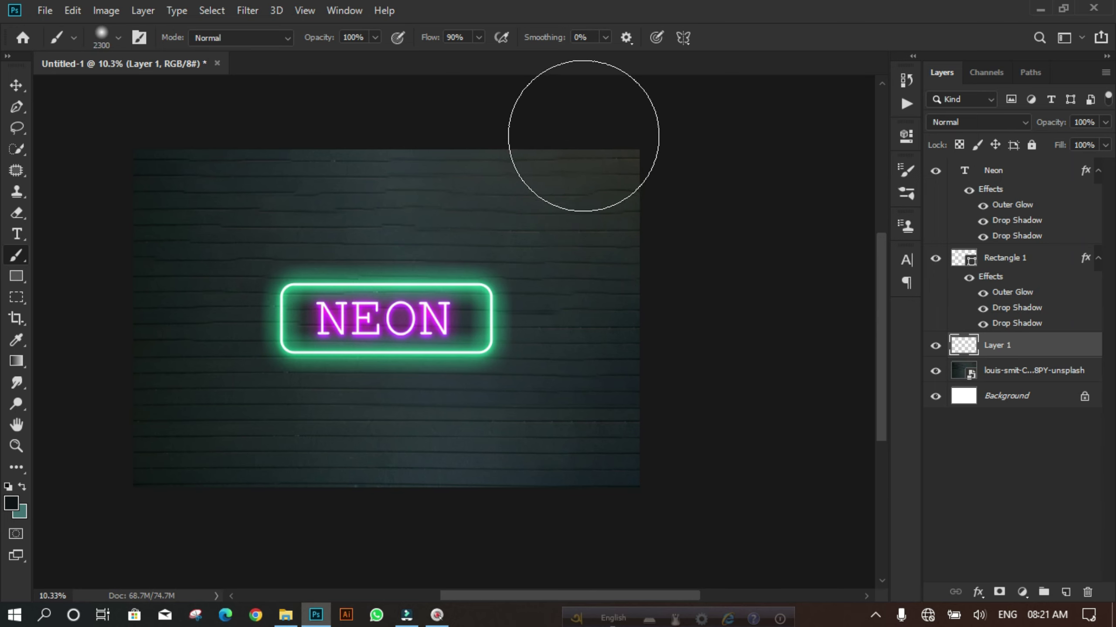
{"action": "key", "text": "bracketright"}
{"action": "key", "text": "bracketright"}
{"action": "key", "text": "bracketright"}
{"action": "key", "text": "bracketright"}
{"action": "scroll", "coordinate": [819, 295], "scroll_direction": "up", "scroll_amount": 2}
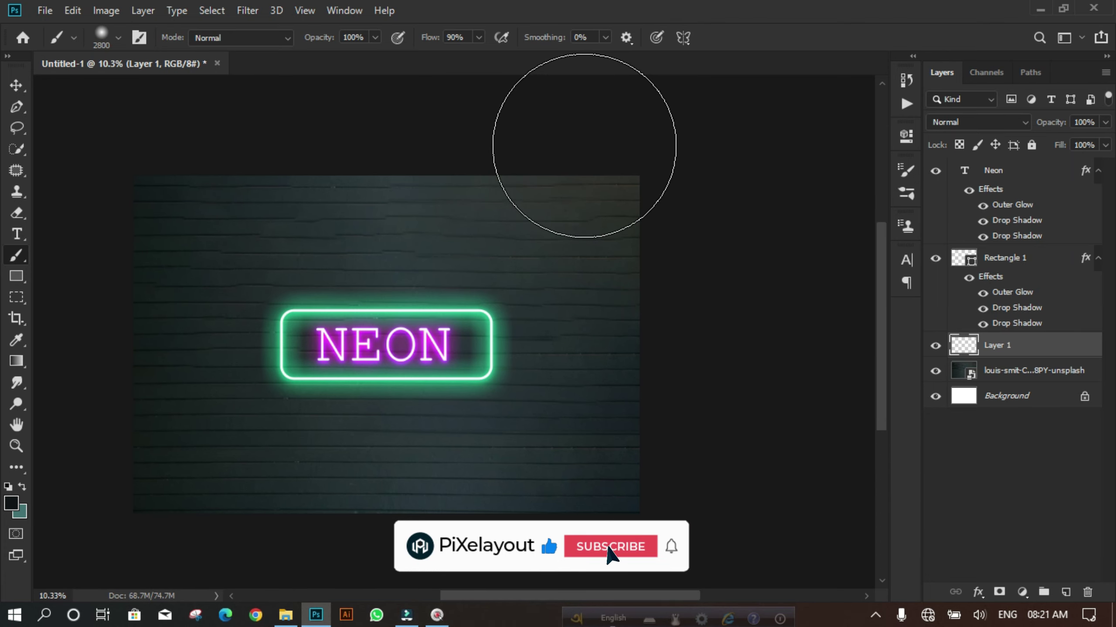
- Paint dark tone around all edges and corners of the brick wall
{"action": "left_click", "coordinate": [584, 145]}
{"action": "mouse_move", "coordinate": [618, 164]}
{"action": "left_mouse_down"}
{"action": "mouse_move", "coordinate": [702, 440]}
{"action": "mouse_move", "coordinate": [679, 483]}
{"action": "mouse_move", "coordinate": [711, 233]}
{"action": "left_mouse_up"}
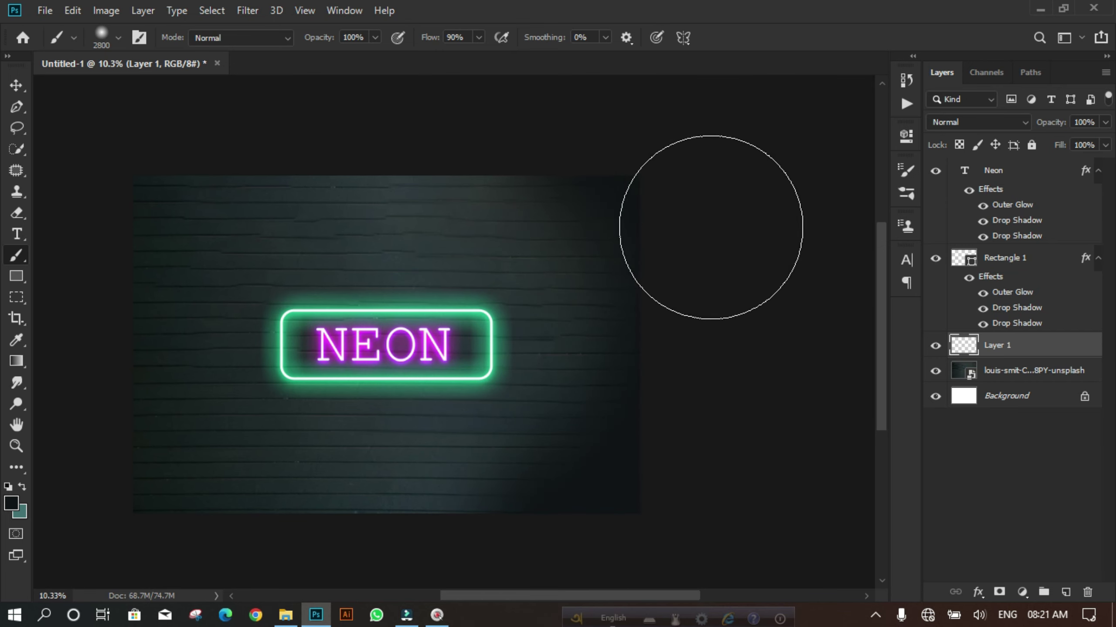
{"action": "scroll", "coordinate": [711, 232], "scroll_direction": "down", "scroll_amount": 1}
{"action": "scroll", "coordinate": [711, 233], "scroll_direction": "up", "scroll_amount": 2}
{"action": "left_click", "coordinate": [553, 149]}
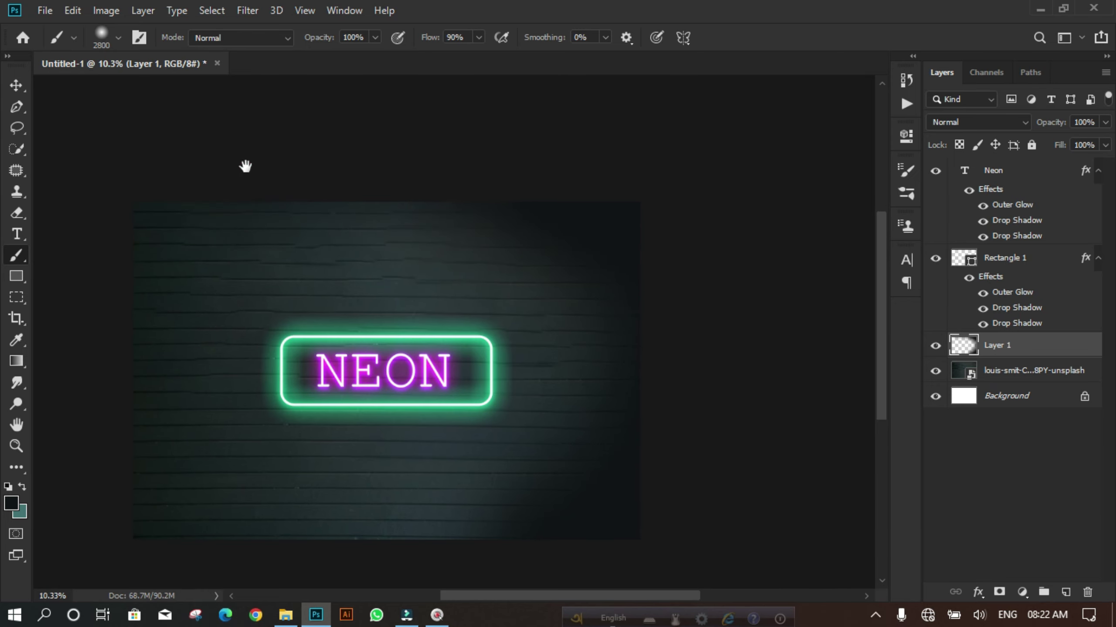
{"action": "left_click_drag", "start_coordinate": [245, 167], "coordinate": [392, 137]}
{"action": "left_click", "coordinate": [321, 161]}
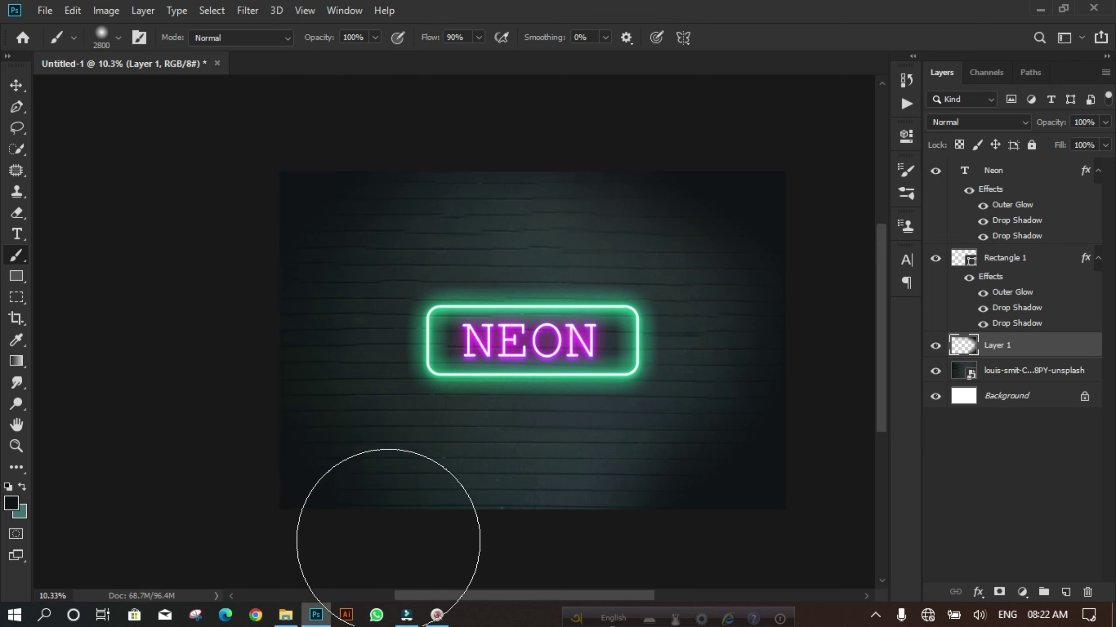
{"action": "left_click", "coordinate": [491, 556]}
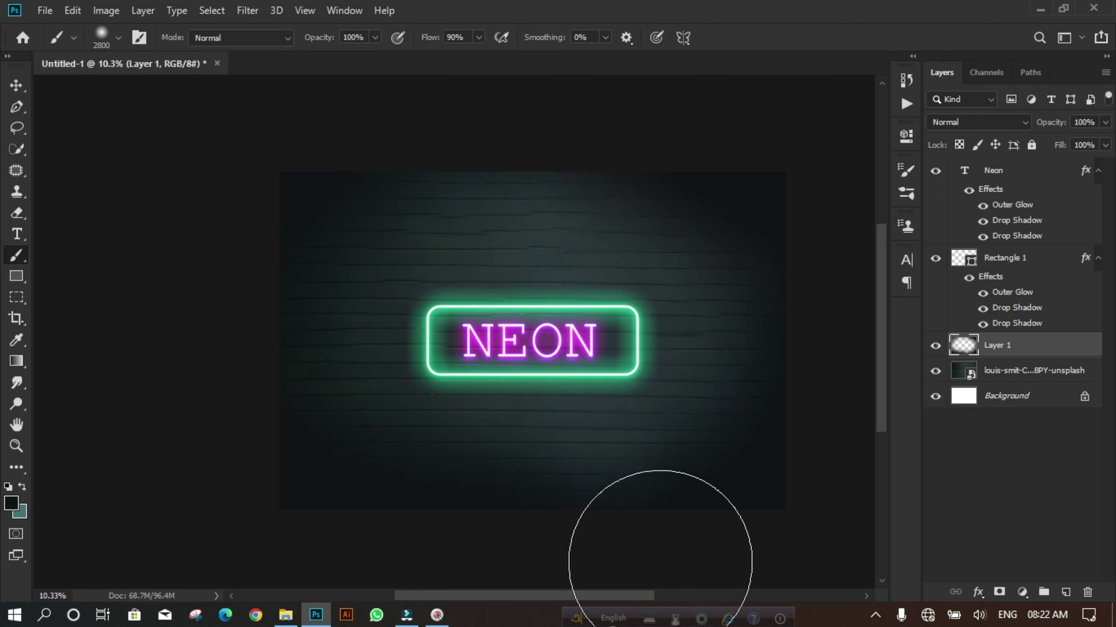
{"action": "left_click", "coordinate": [260, 277]}
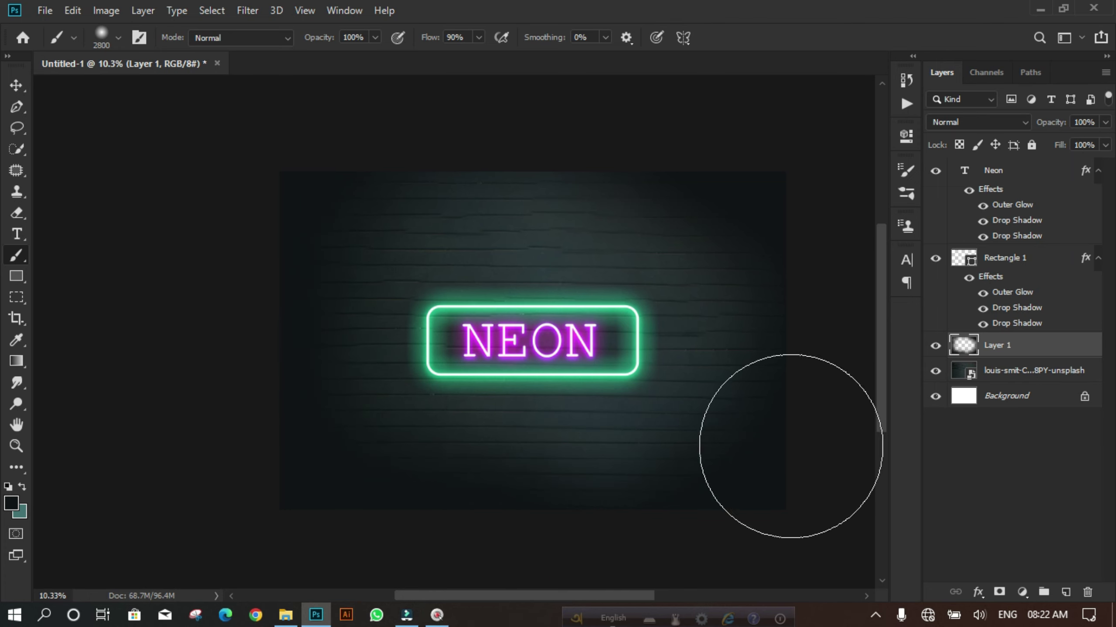
{"action": "scroll", "coordinate": [636, 179], "scroll_direction": "up", "scroll_amount": 3}
{"action": "left_click", "coordinate": [623, 191]}
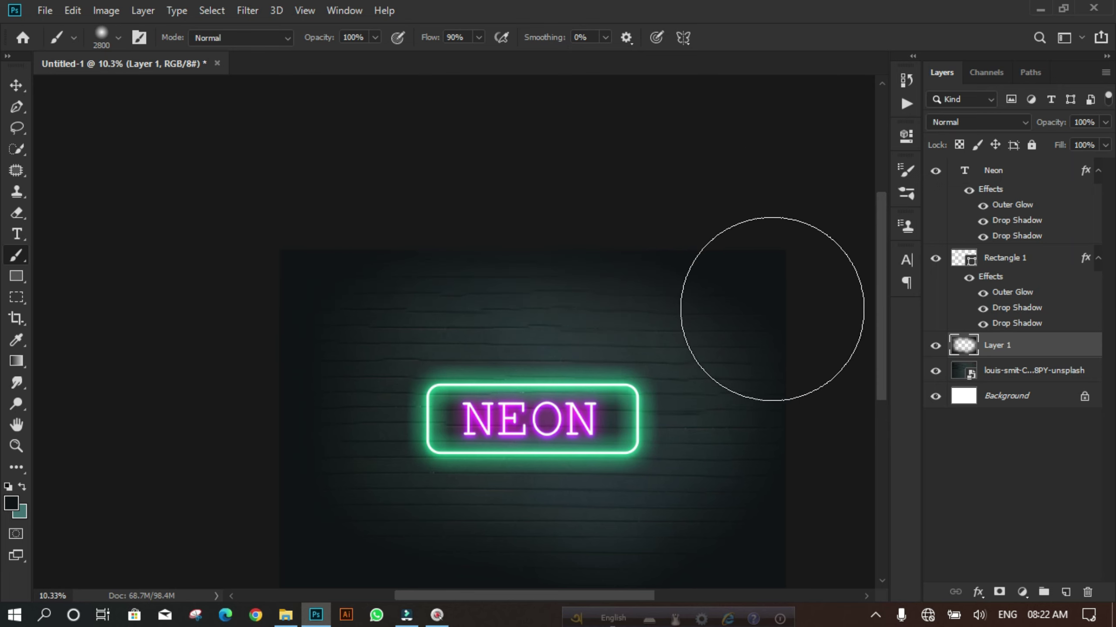
{"action": "left_click", "coordinate": [793, 350]}
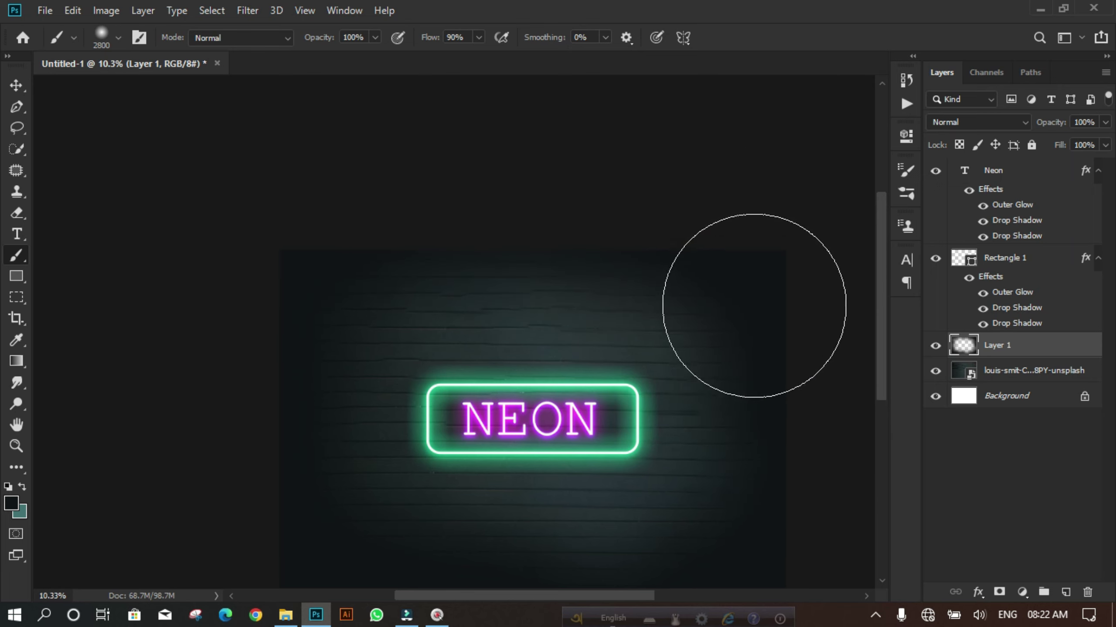
- Lower the vignette Layer 1's opacity to 79%
{"action": "scroll", "coordinate": [741, 306], "scroll_direction": "down", "scroll_amount": 2}
{"action": "scroll", "coordinate": [386, 242], "scroll_direction": "down", "scroll_amount": 1}
{"action": "left_click", "coordinate": [21, 85]}
{"action": "left_click", "coordinate": [1106, 122]}
{"action": "left_click_drag", "start_coordinate": [1105, 140], "coordinate": [1088, 141]}
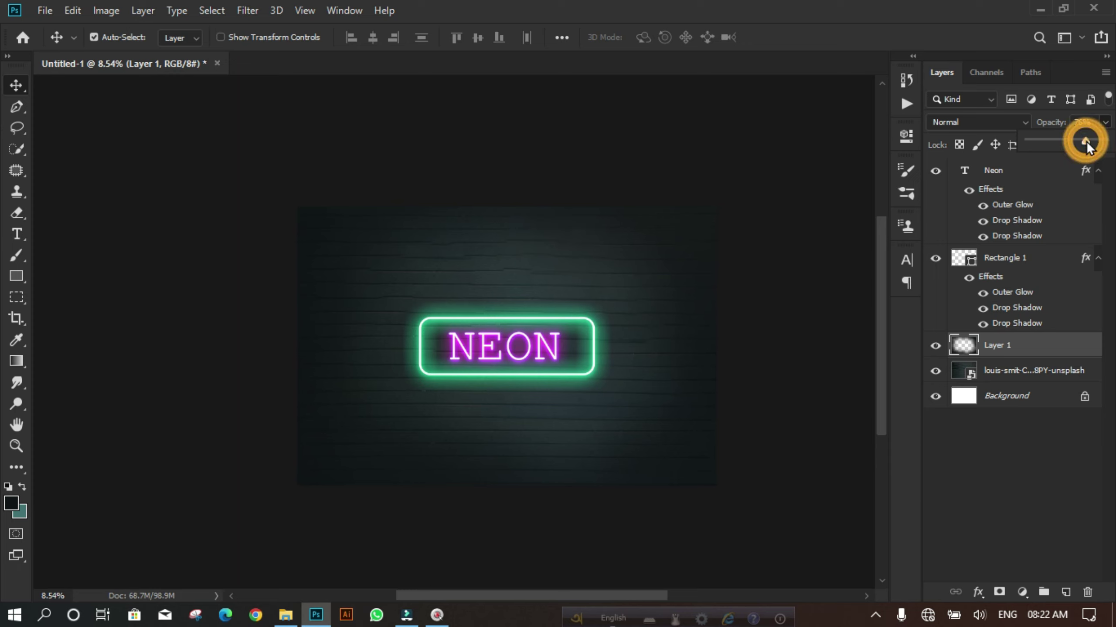
- Set the vignette layer (Layer 1) opacity to 75%
{"action": "left_click_drag", "start_coordinate": [1088, 140], "coordinate": [1085, 141]}
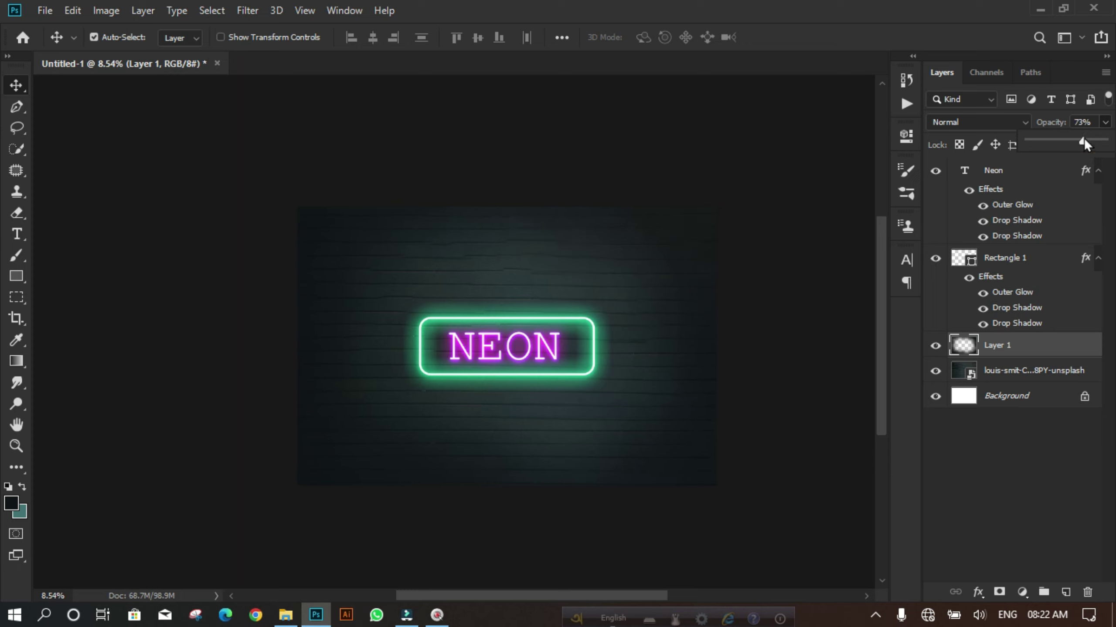
{"action": "left_click", "coordinate": [1094, 121]}
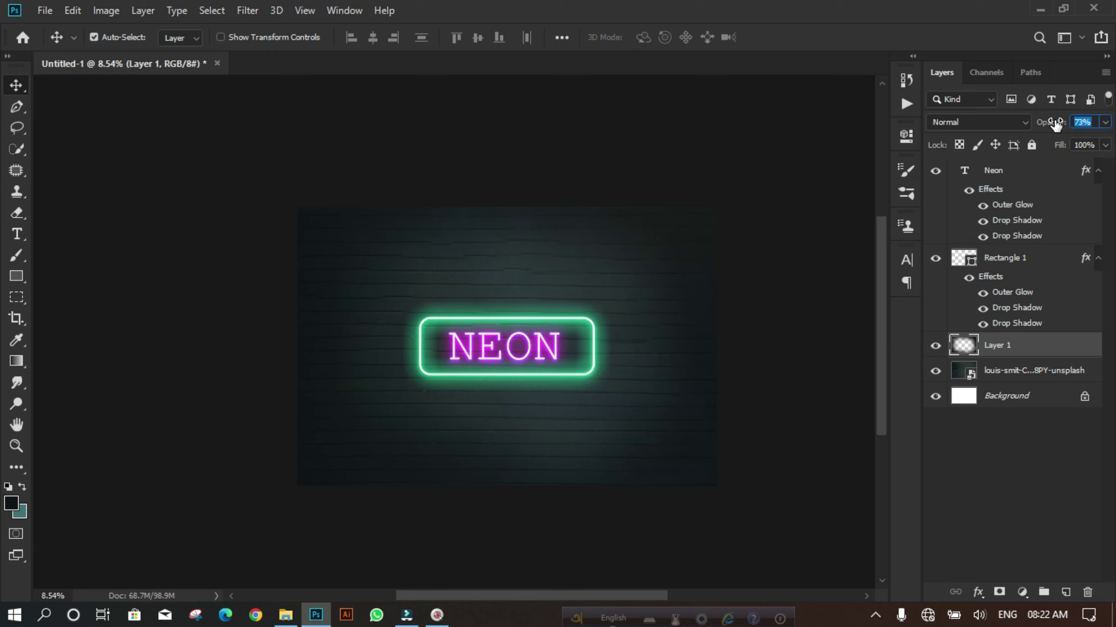
{"action": "type", "text": "75"}
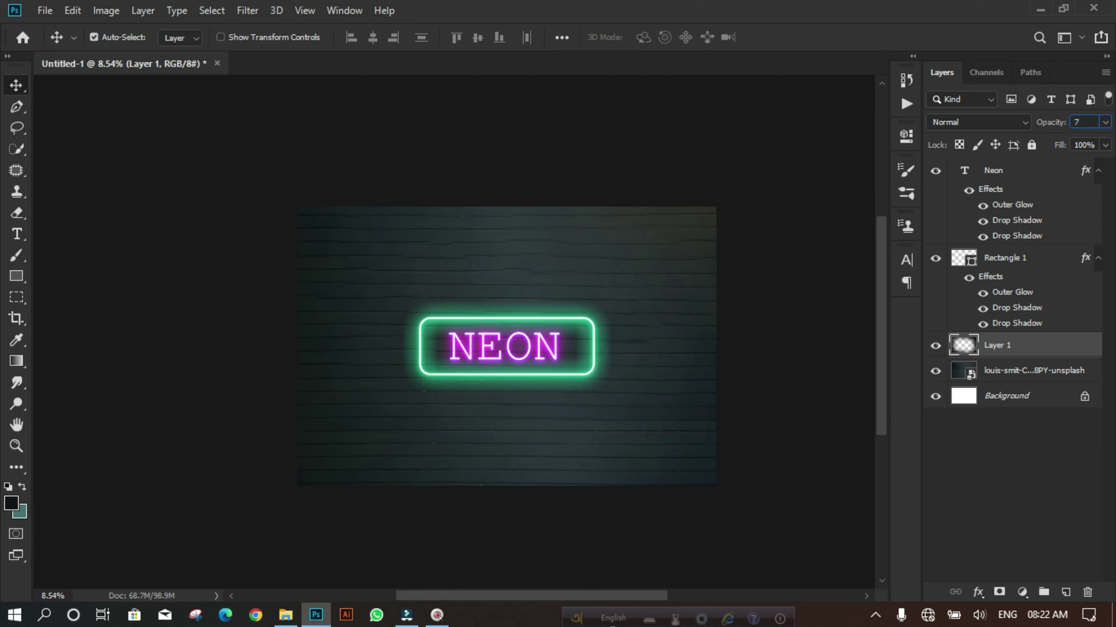
{"action": "key", "text": "Return"}
{"action": "scroll", "coordinate": [655, 411], "scroll_direction": "up", "scroll_amount": 2}
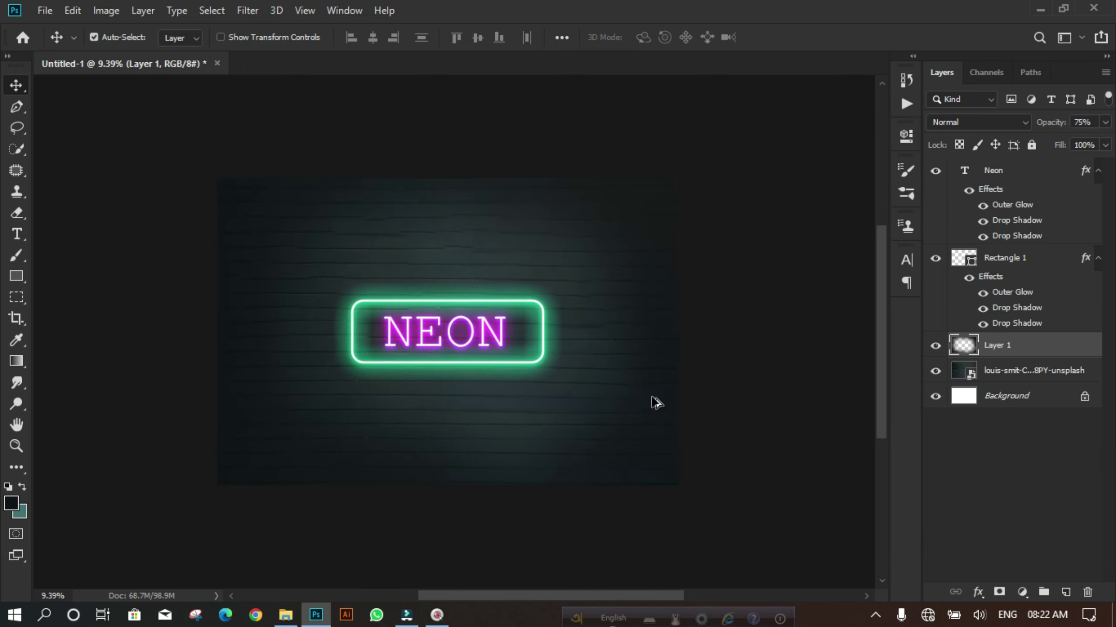
- Toggle the vignette layer's visibility to compare, leaving it visible
{"action": "left_click", "coordinate": [936, 354]}
{"action": "left_click", "coordinate": [937, 351]}
{"action": "left_click", "coordinate": [936, 351]}
{"action": "left_click", "coordinate": [936, 351]}
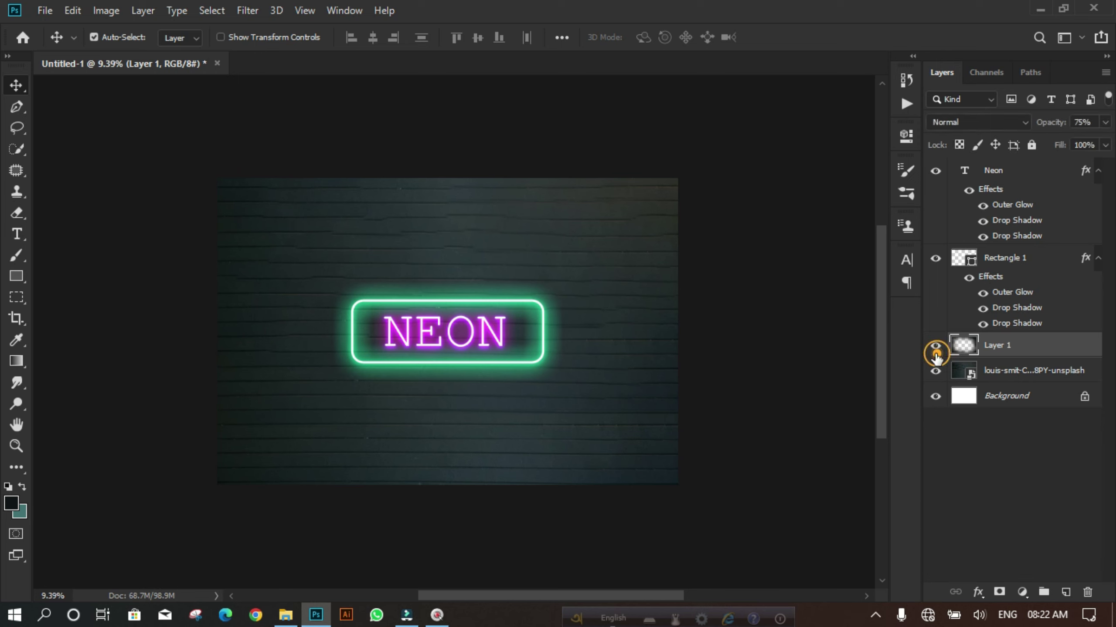
{"action": "scroll", "coordinate": [759, 373], "scroll_direction": "down", "scroll_amount": 2}
{"action": "scroll", "coordinate": [637, 395], "scroll_direction": "up", "scroll_amount": 1}
{"action": "scroll", "coordinate": [525, 394], "scroll_direction": "up", "scroll_amount": 2}
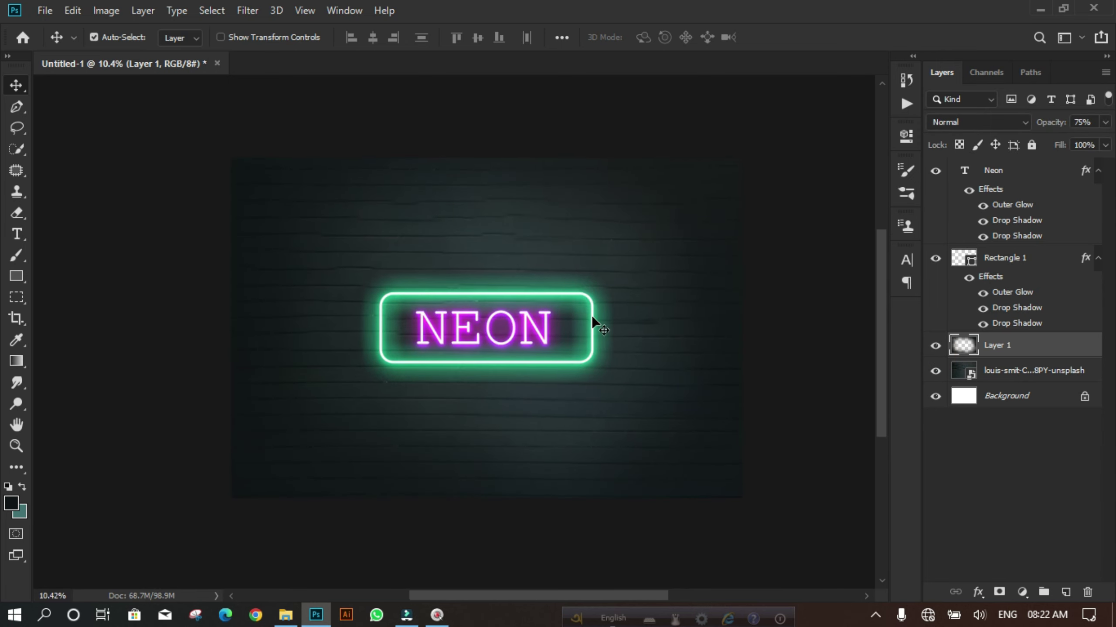
- Replace the NEON text with 'Pixelayout' and turn off All Caps for mixed case
{"action": "left_click", "coordinate": [1008, 172]}
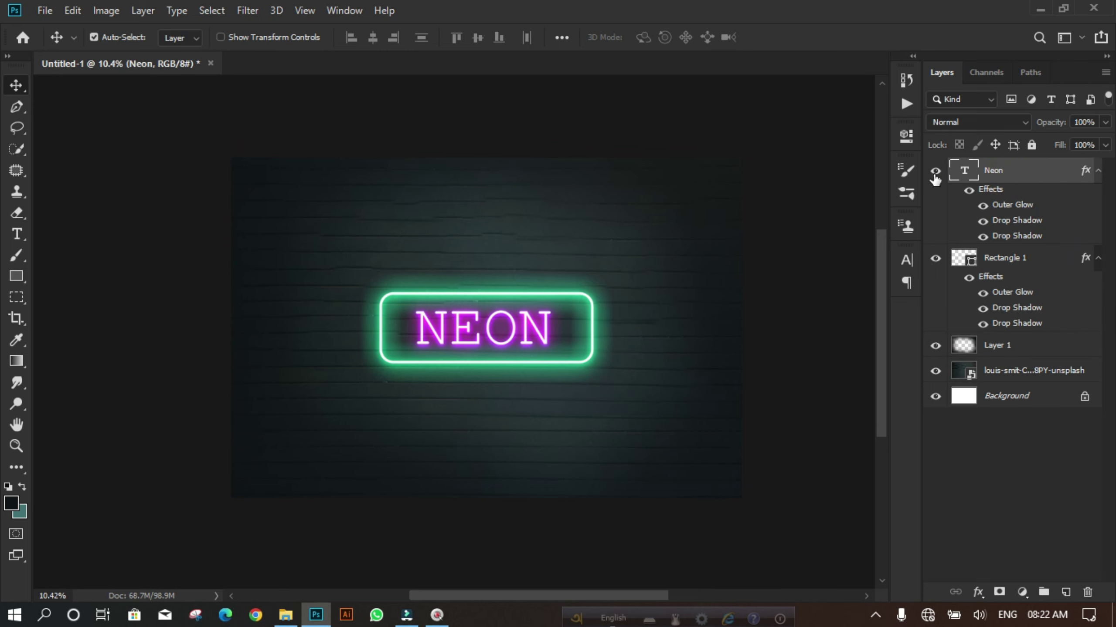
{"action": "double_click", "coordinate": [473, 334]}
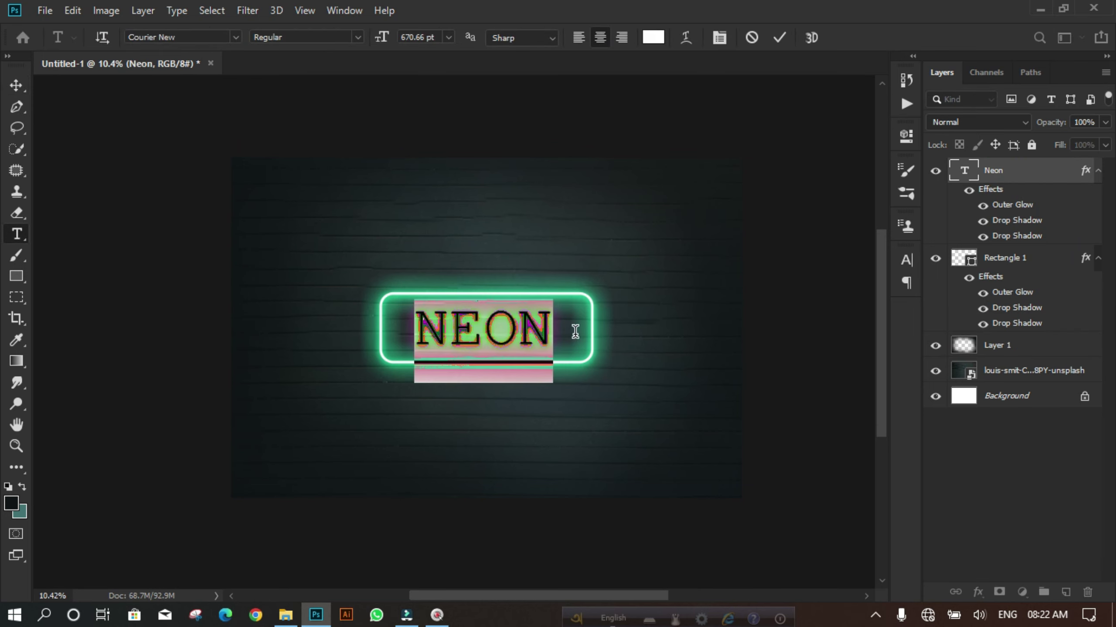
{"action": "left_click_drag", "start_coordinate": [575, 331], "coordinate": [360, 328]}
{"action": "type", "text": "PI"}
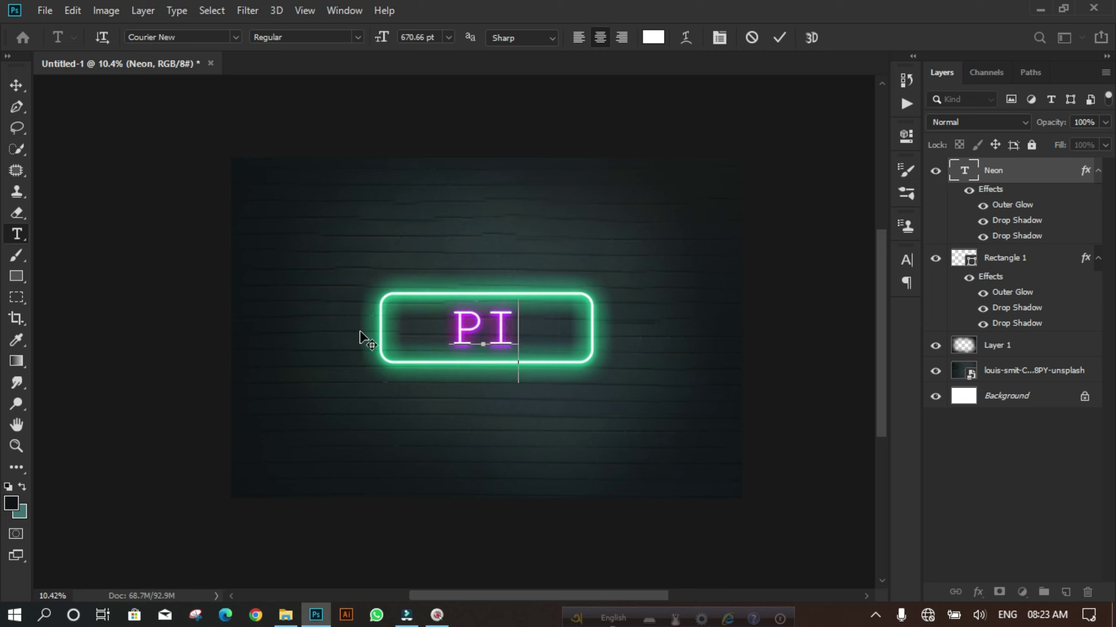
{"action": "key", "text": "BackSpace"}
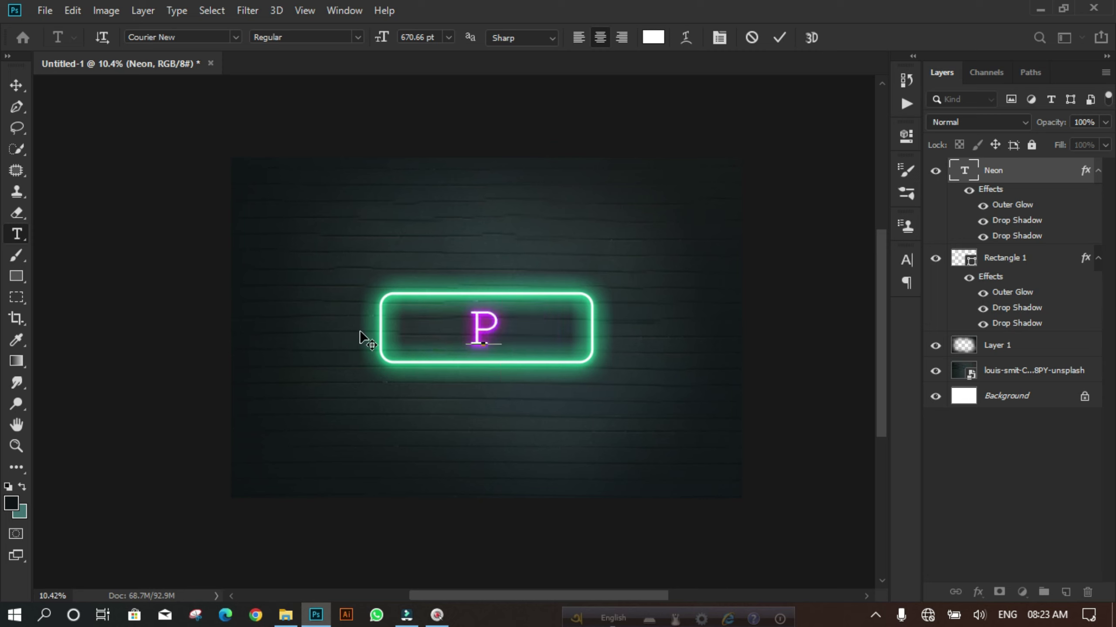
{"action": "type", "text": "I"}
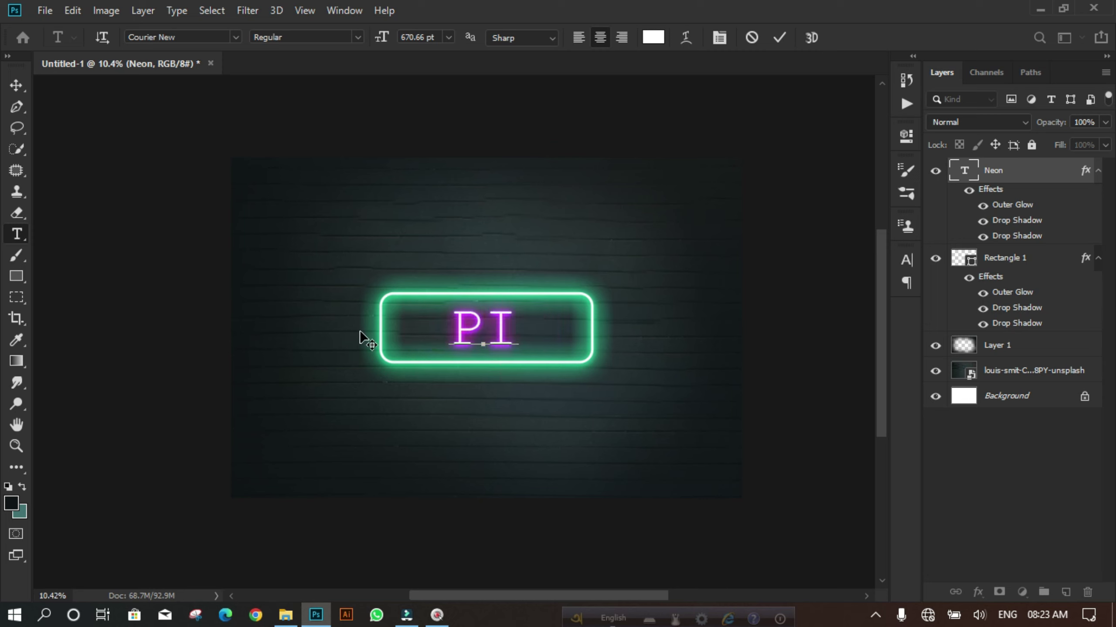
{"action": "type", "text": "XELAYOUT"}
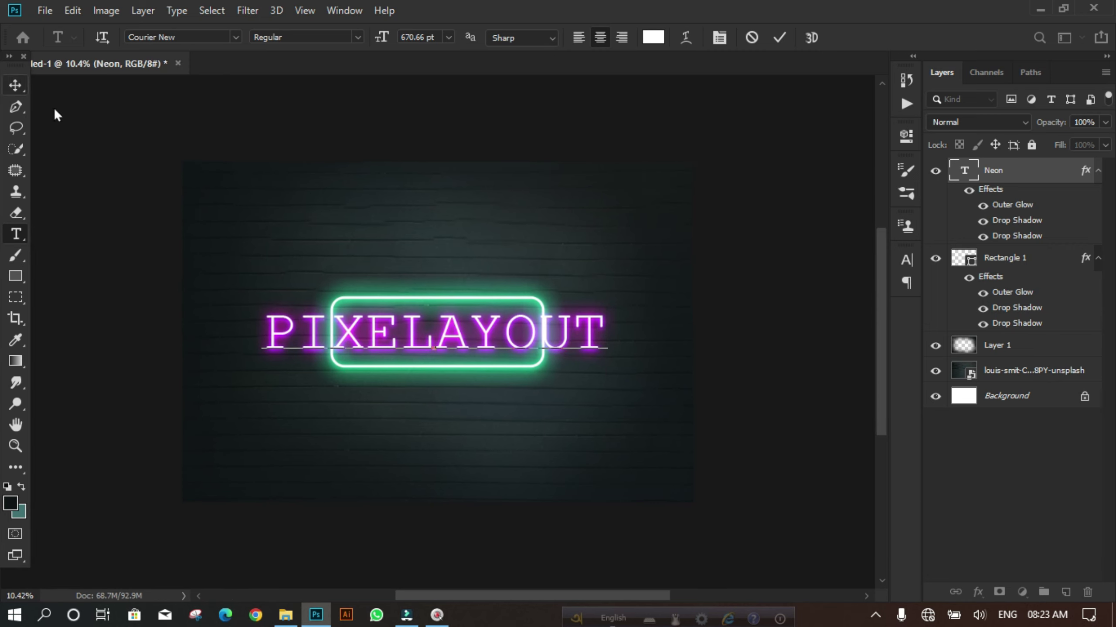
{"action": "left_click", "coordinate": [13, 86]}
{"action": "left_click", "coordinate": [910, 261]}
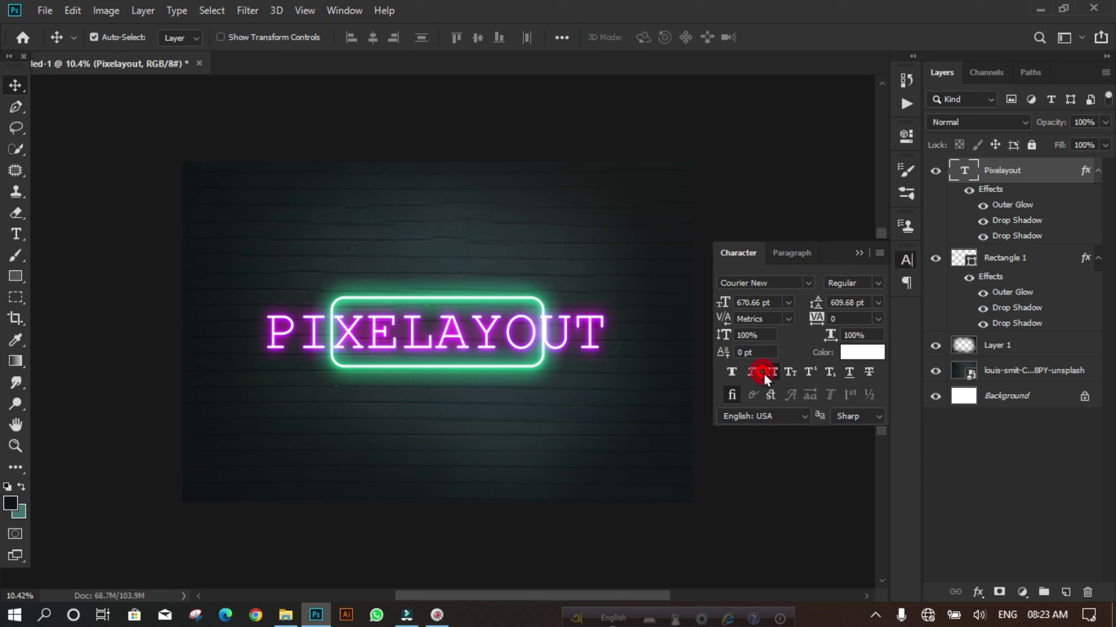
{"action": "left_click", "coordinate": [763, 373]}
{"action": "left_click", "coordinate": [905, 260]}
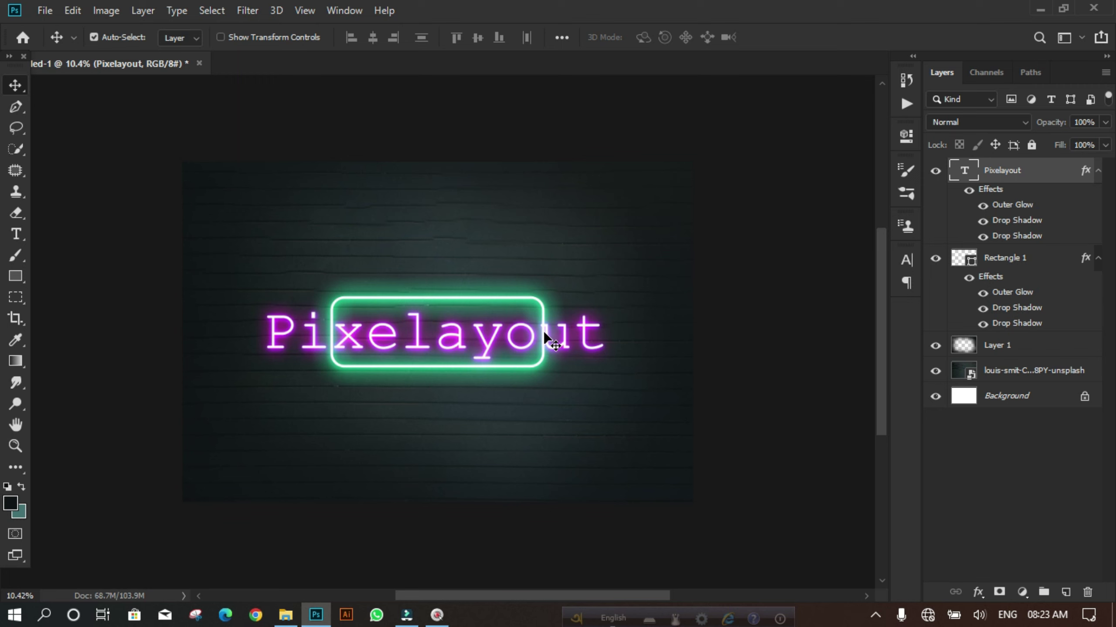
- Scale the Pixelayout text to about 76% and centre it inside the rectangle
{"action": "key", "text": "ctrl+t"}
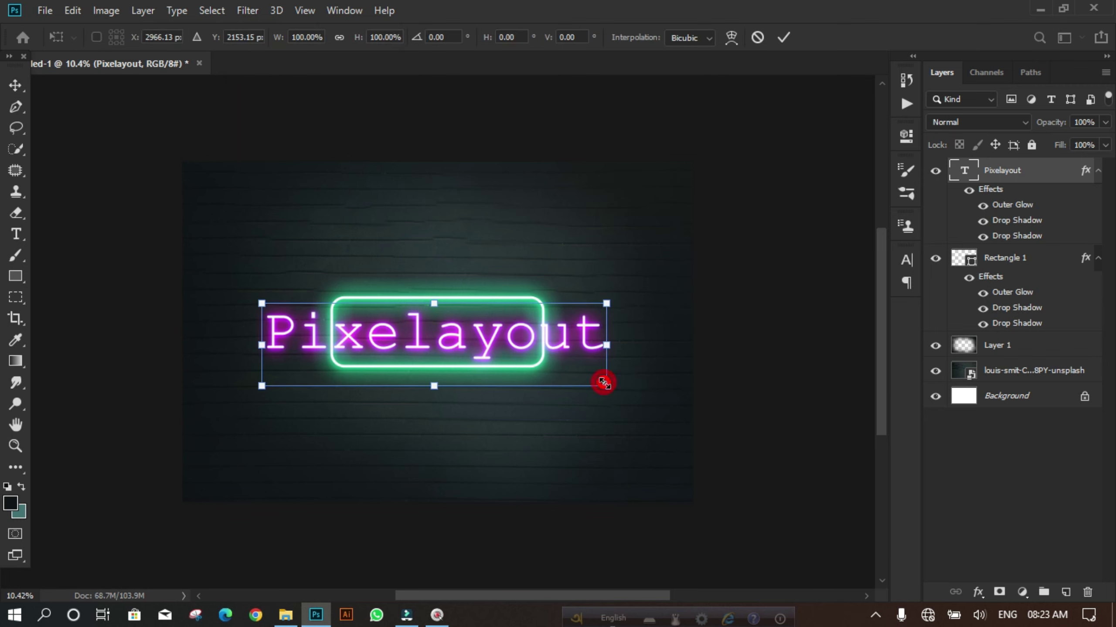
{"action": "left_click_drag", "start_coordinate": [603, 382], "coordinate": [563, 371]}
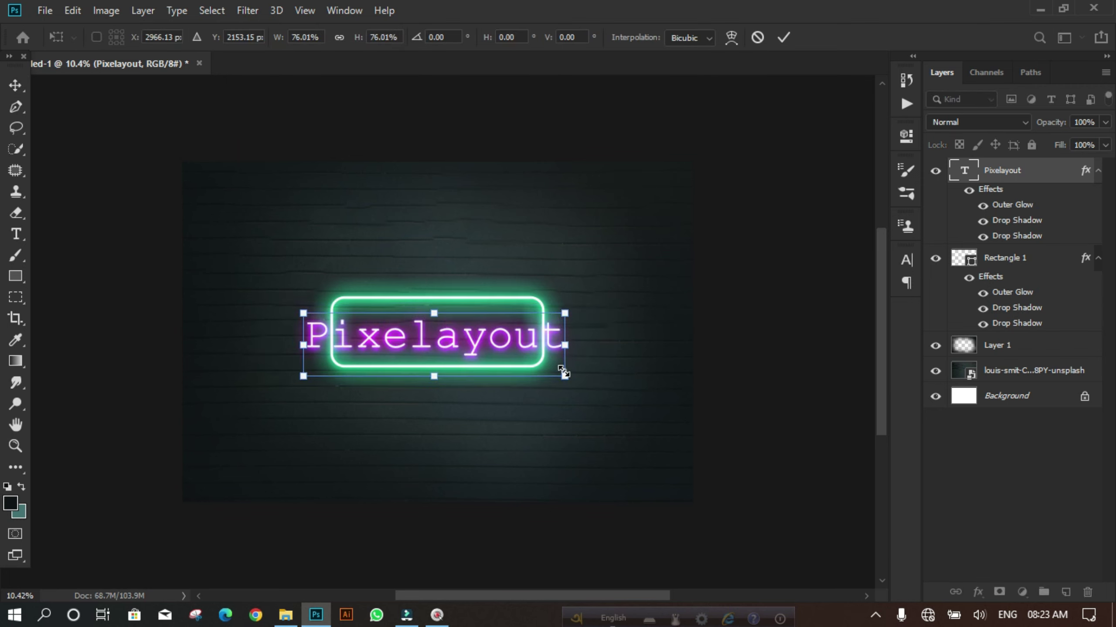
{"action": "key", "text": "Return"}
{"action": "left_click", "coordinate": [526, 350]}
{"action": "left_click_drag", "start_coordinate": [529, 348], "coordinate": [531, 345]}
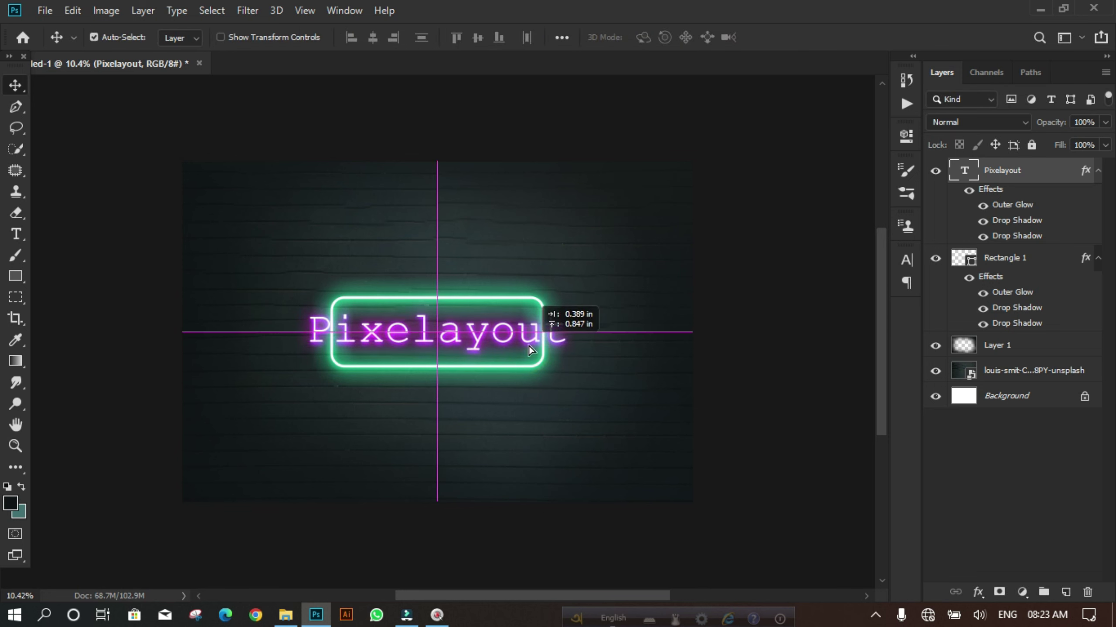
- Widen Rectangle 1 on both sides to about 139% to fit the Pixelayout text
{"action": "left_click", "coordinate": [532, 364]}
{"action": "key", "text": "ctrl+t"}
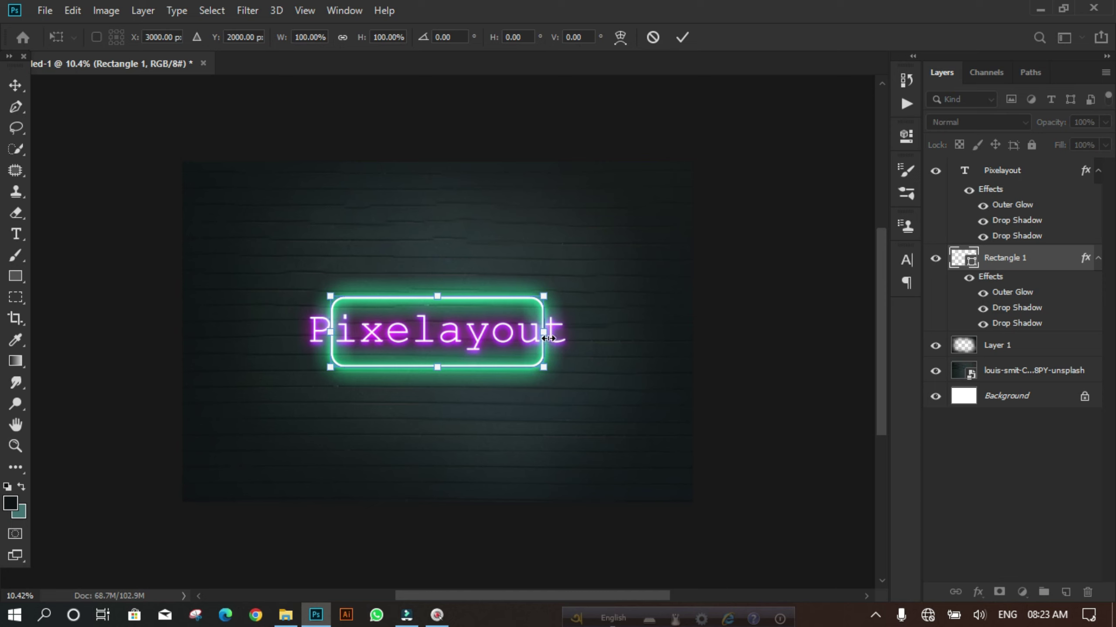
{"action": "left_click_drag", "start_coordinate": [548, 338], "coordinate": [588, 338]}
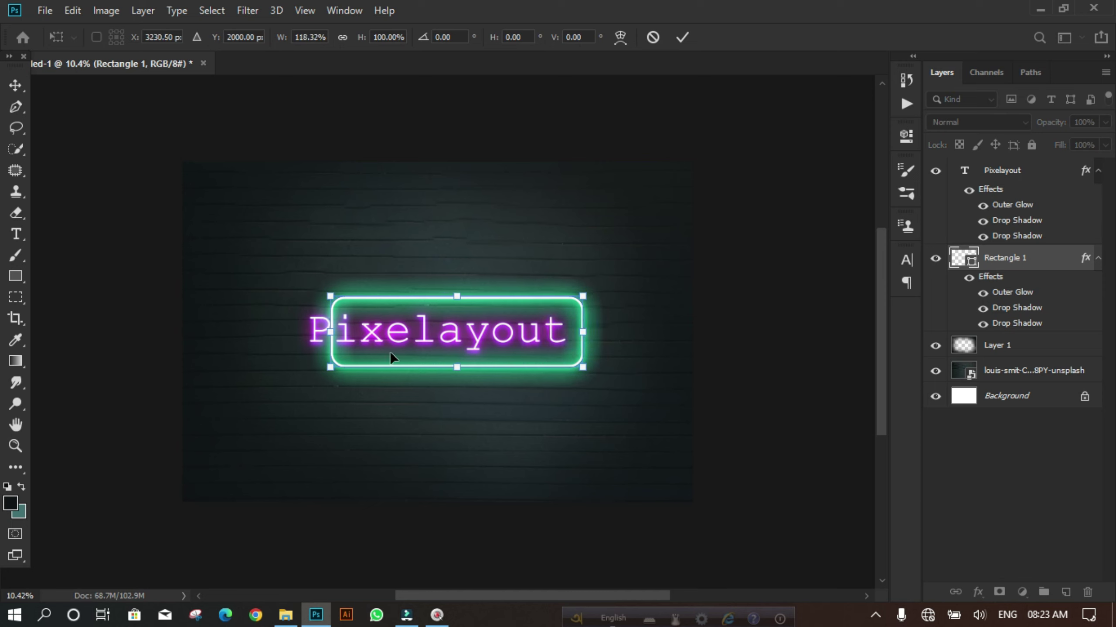
{"action": "left_click_drag", "start_coordinate": [330, 332], "coordinate": [287, 332]}
{"action": "left_click", "coordinate": [286, 331]}
- Adjust the rectangle's height to about 95% and centre it on the canvas
{"action": "left_click_drag", "start_coordinate": [436, 300], "coordinate": [428, 188]}
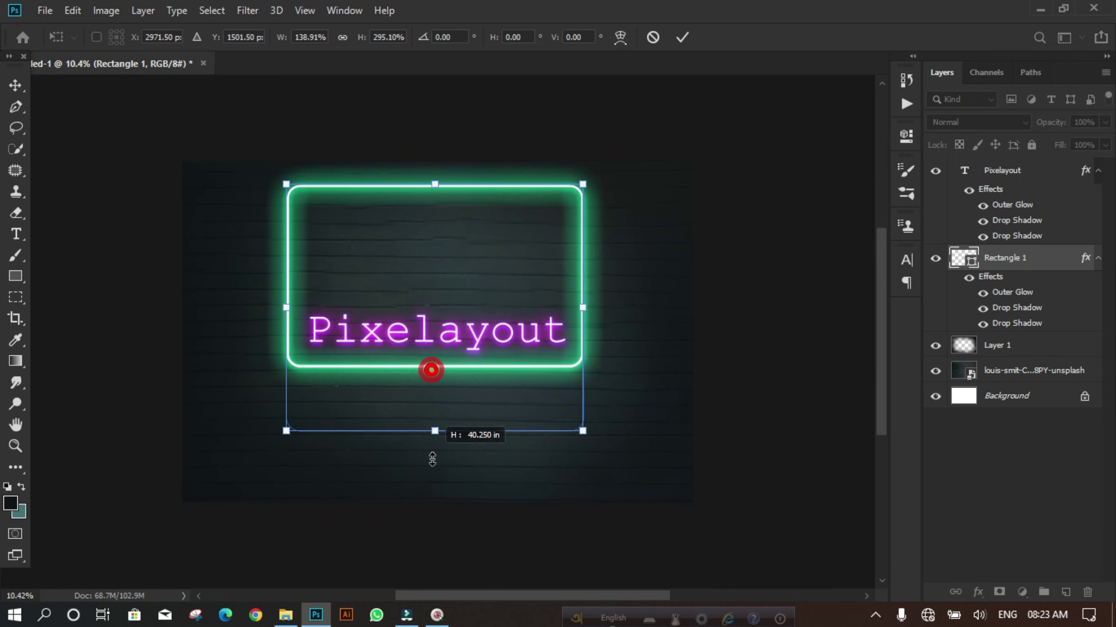
{"action": "left_click_drag", "start_coordinate": [432, 369], "coordinate": [432, 457]}
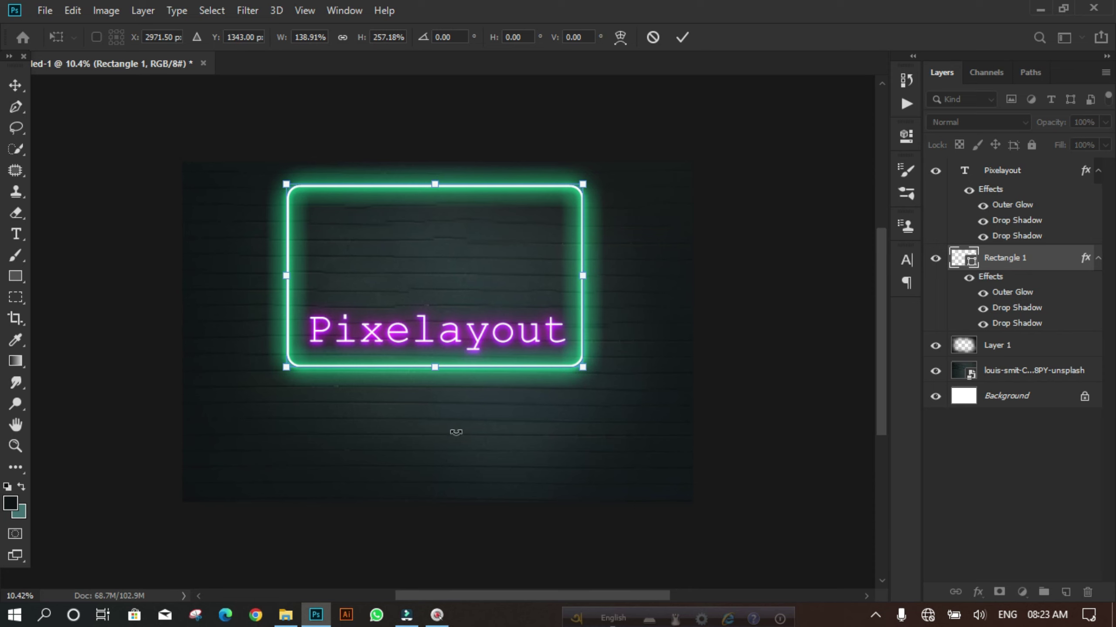
{"action": "left_click_drag", "start_coordinate": [434, 188], "coordinate": [430, 298]}
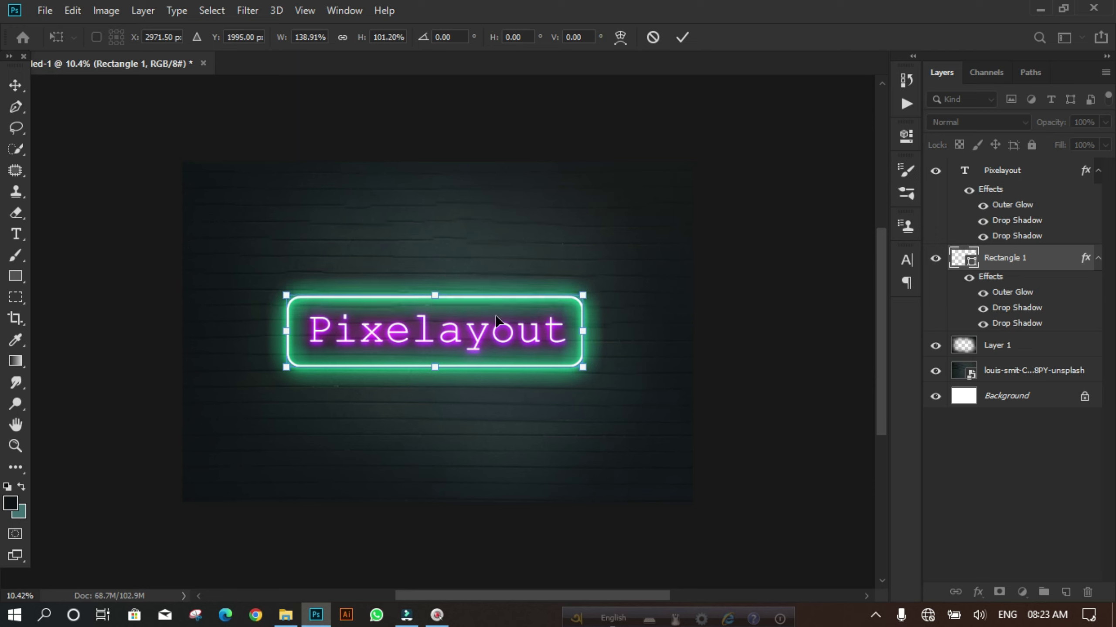
{"action": "left_click", "coordinate": [436, 296]}
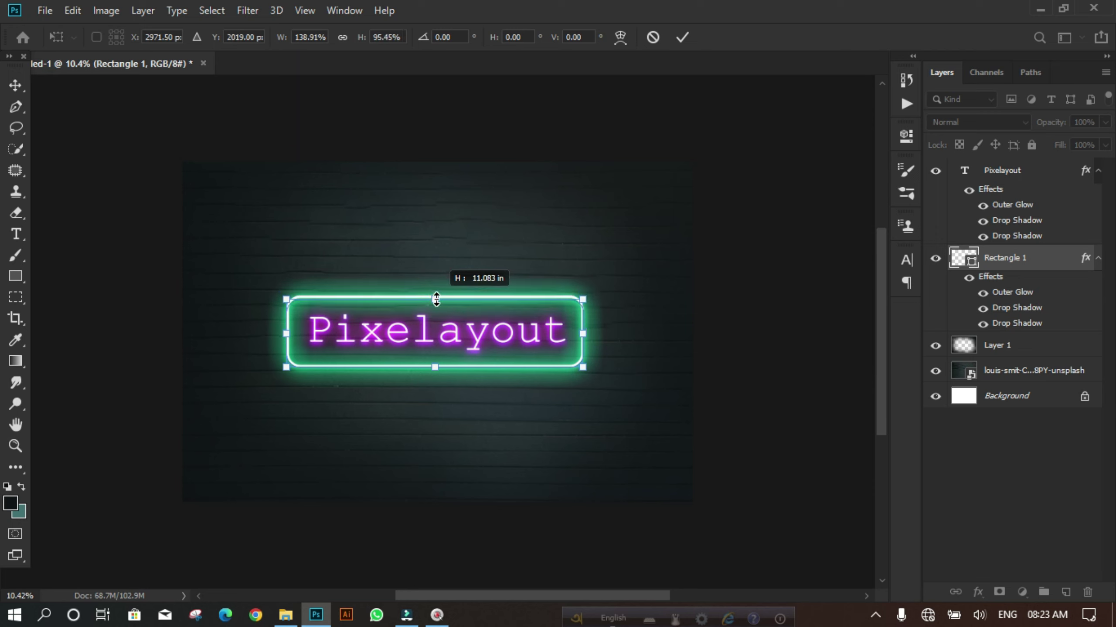
{"action": "left_click_drag", "start_coordinate": [436, 297], "coordinate": [439, 299]}
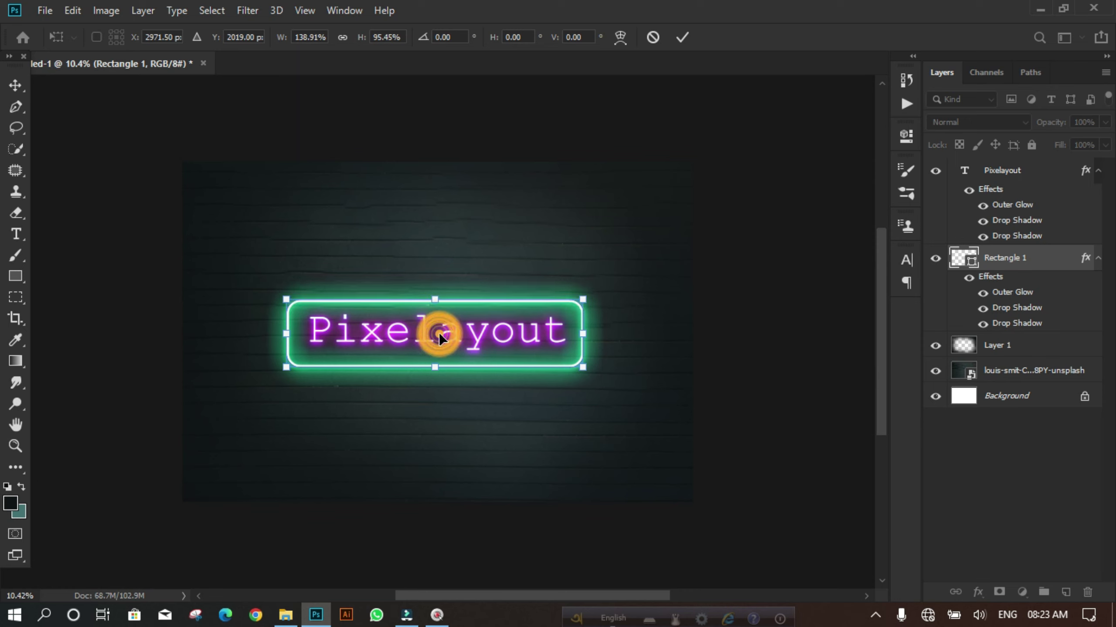
{"action": "left_click_drag", "start_coordinate": [440, 356], "coordinate": [442, 354]}
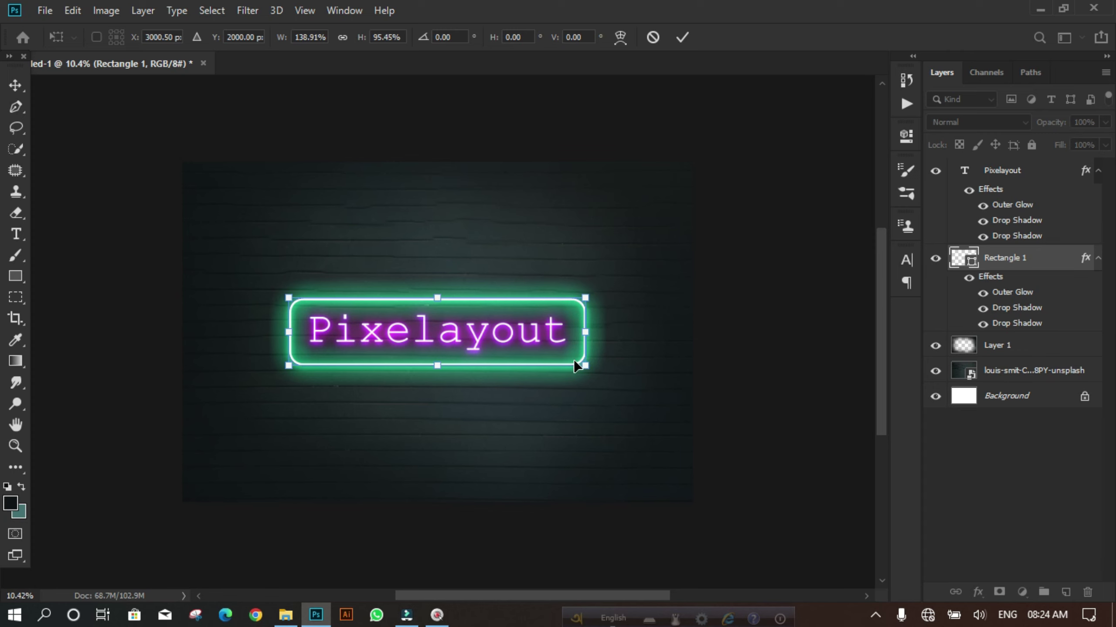
{"action": "key", "text": "Left"}
{"action": "key", "text": "Left"}
{"action": "key", "text": "Left"}
{"action": "left_click", "coordinate": [761, 324]}
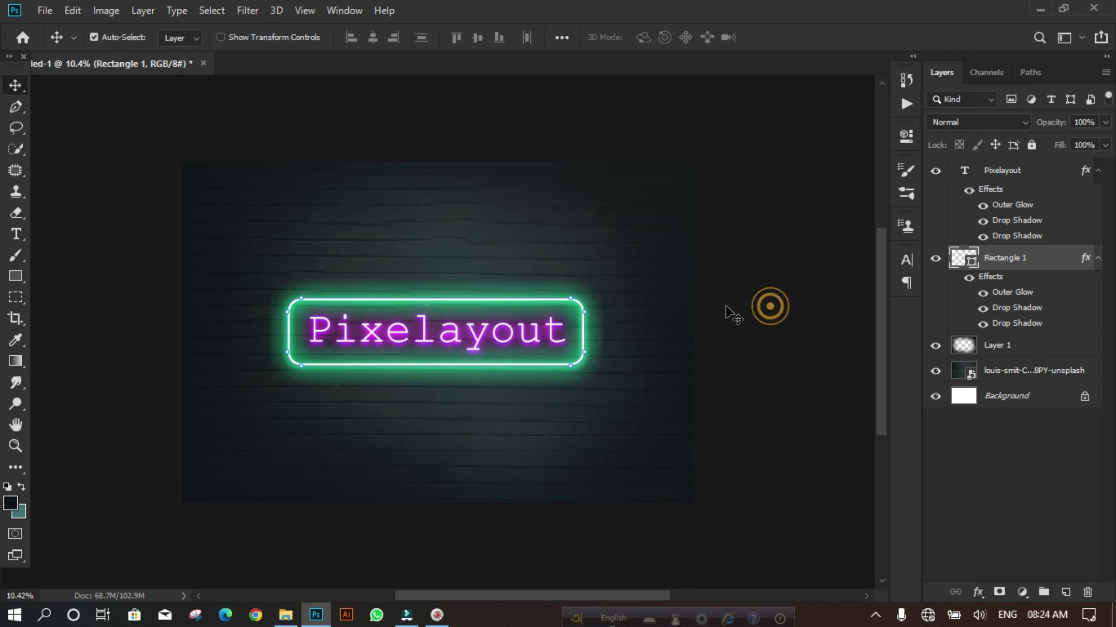
{"action": "left_click", "coordinate": [262, 165]}
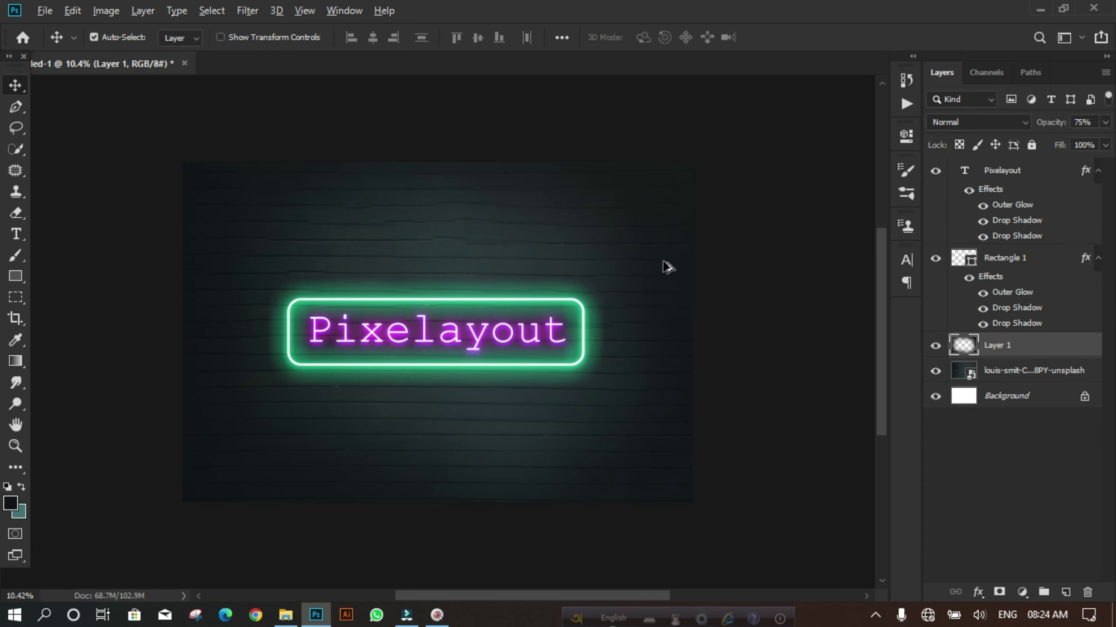
{"action": "scroll", "coordinate": [659, 286], "scroll_direction": "down", "scroll_amount": 2}
{"action": "scroll", "coordinate": [631, 331], "scroll_direction": "up", "scroll_amount": 1}
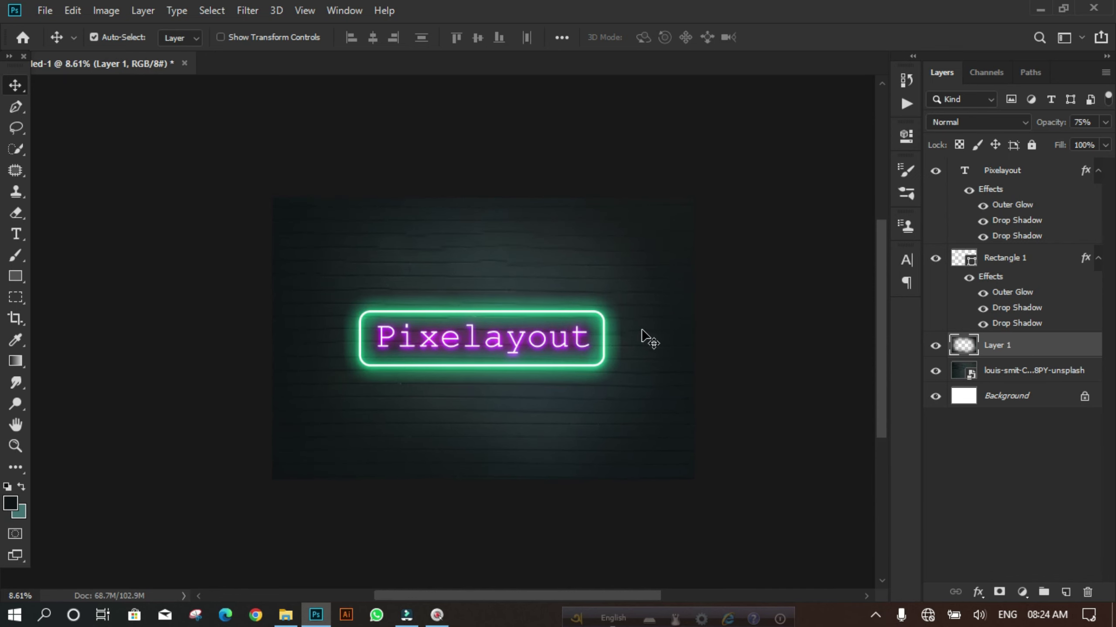